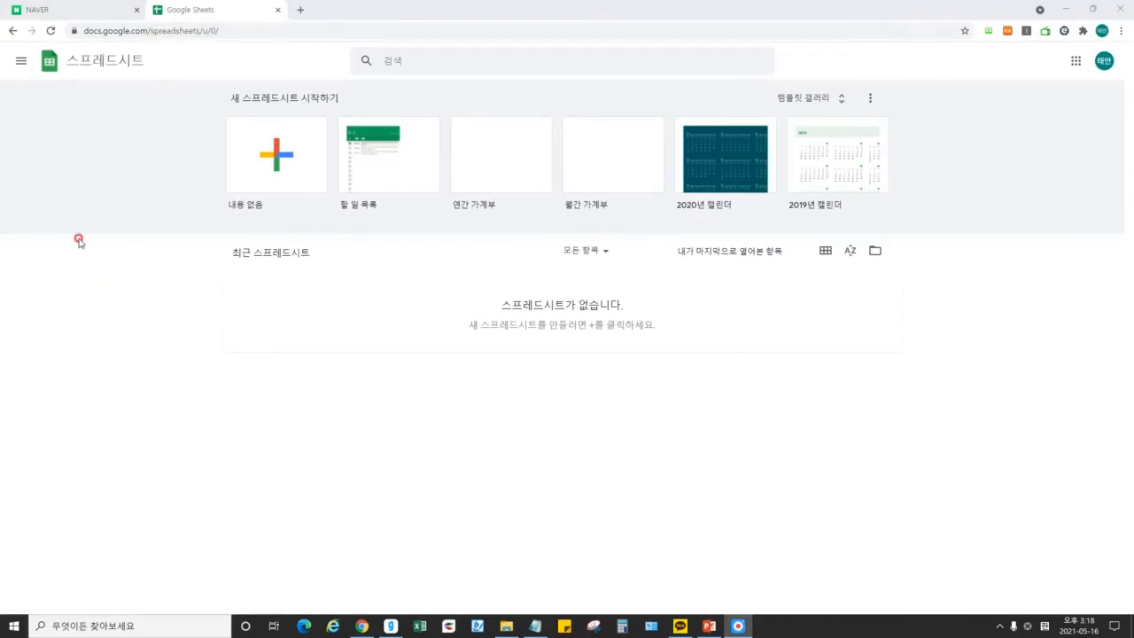
Look over the main menu, the Google apps list and the template gallery, ending on the spreadsheet home page.
left_click(21, 60)
left_click(441, 450)
left_click(1075, 60)
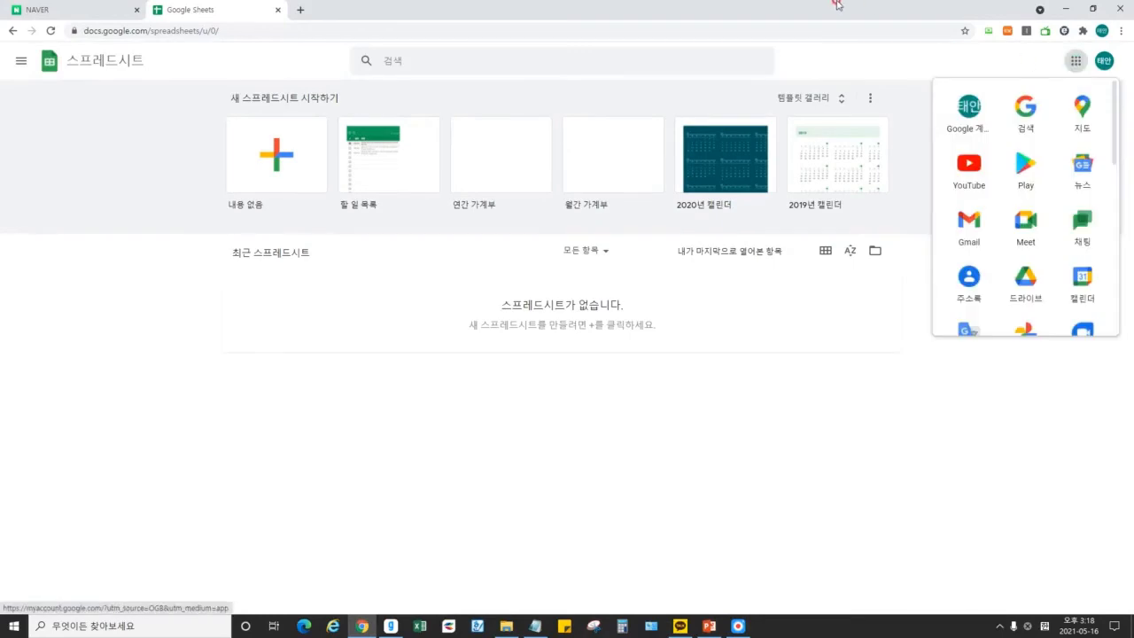
left_click(828, 93)
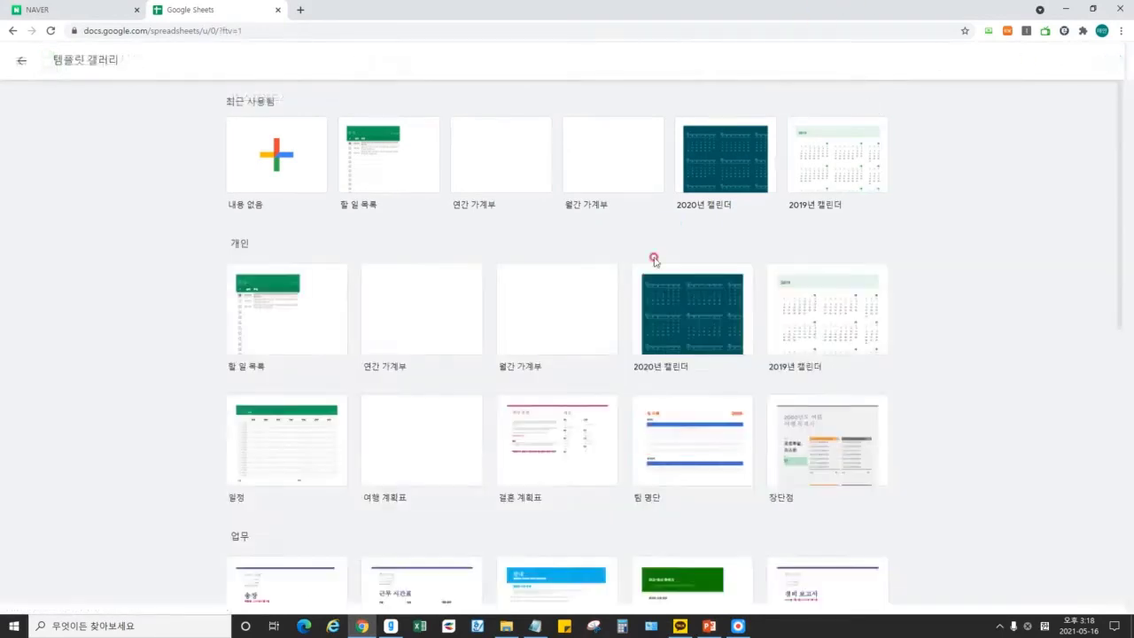
scroll(651, 308, "down", 10)
scroll(651, 307, "up", 10)
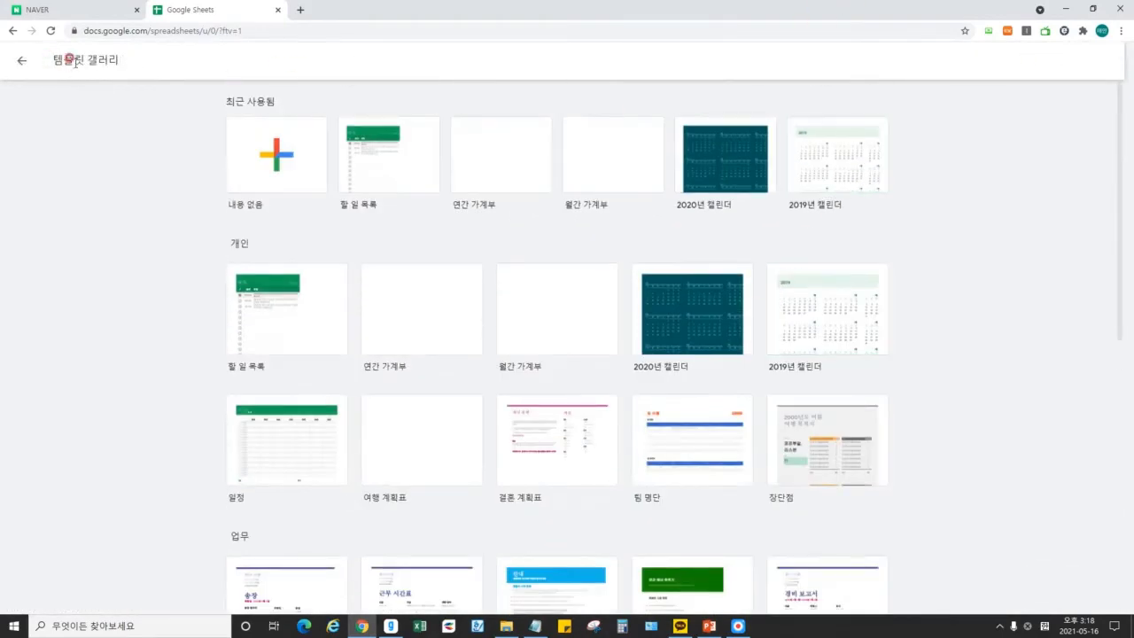
left_click(10, 60)
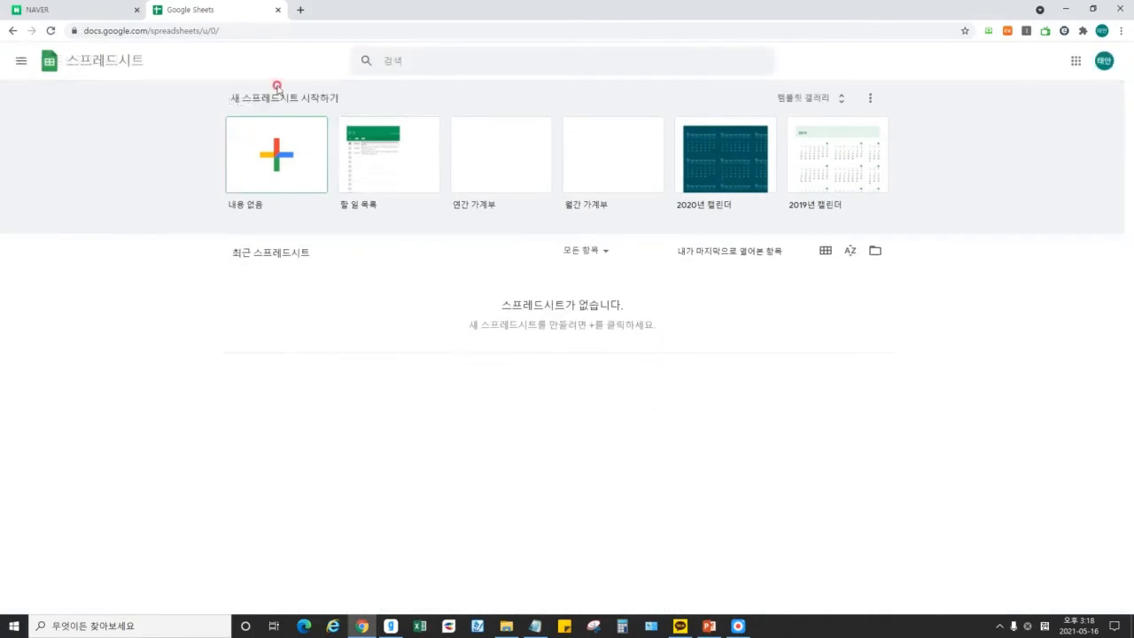
Create a new blank spreadsheet from the home page.
left_click_drag(235, 251, 359, 253)
left_click(470, 281)
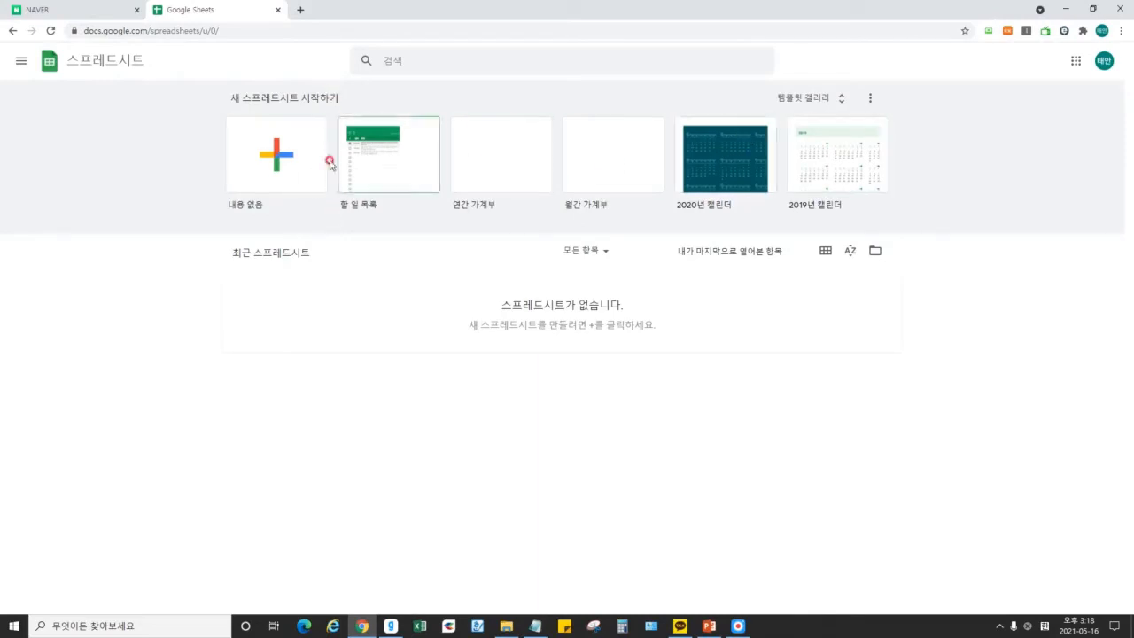
left_click(283, 165)
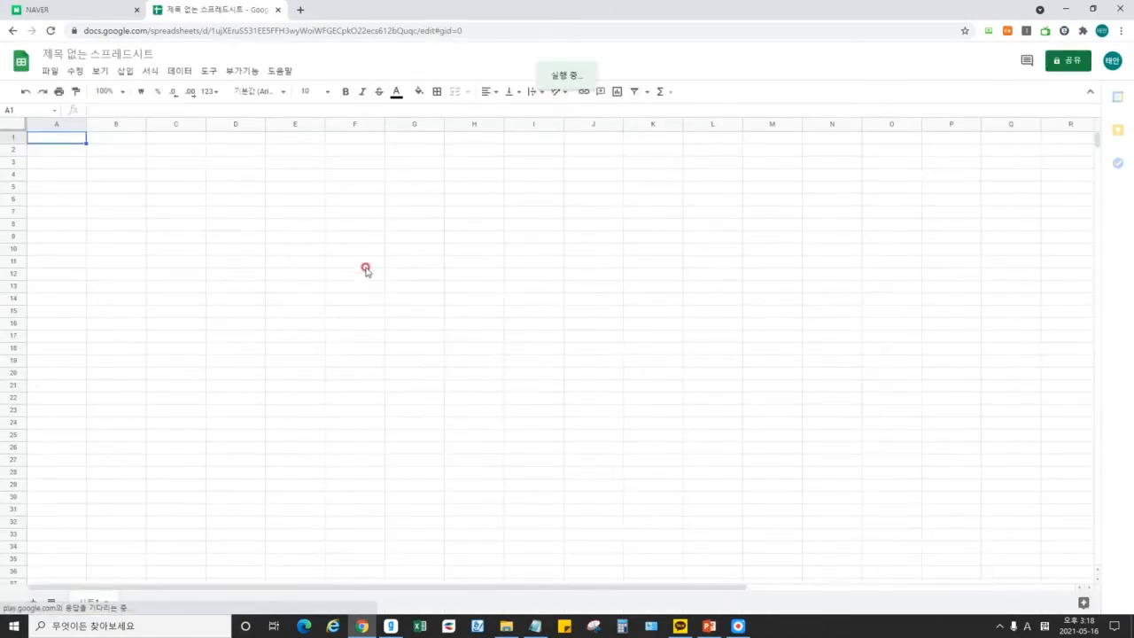
Select single cells one after another across the empty grid to examine how cells are laid out, ending on C6.
left_click(531, 255)
left_click(354, 335)
left_click(301, 347)
left_click(238, 287)
left_click(474, 281)
left_click(474, 360)
left_click(328, 360)
left_click(328, 286)
left_click(489, 281)
left_click(502, 169)
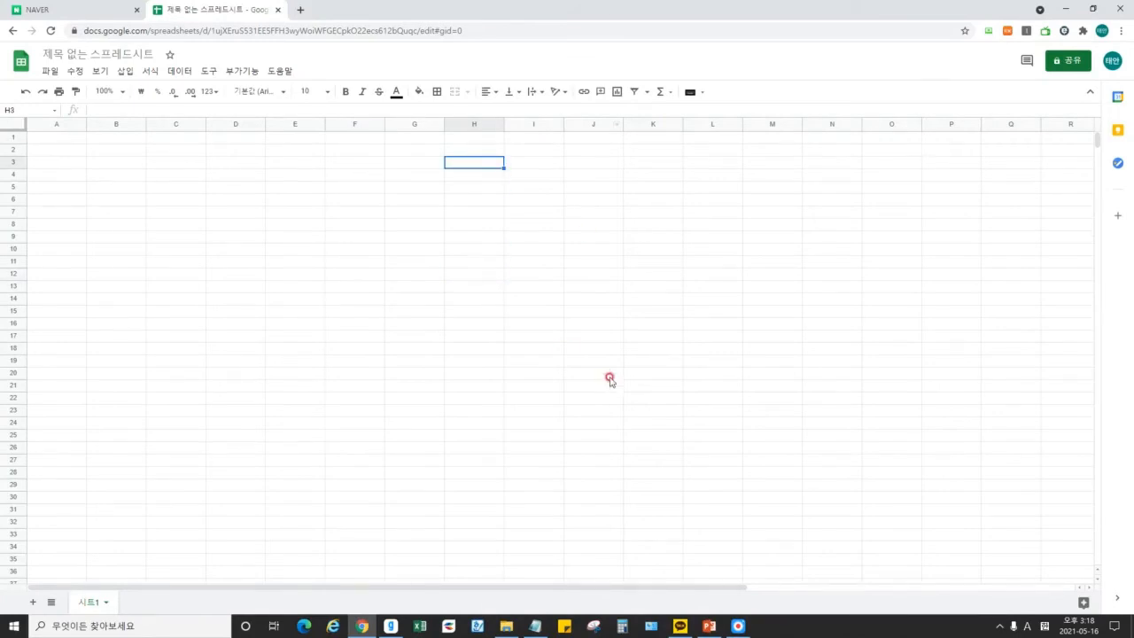
left_click(468, 301)
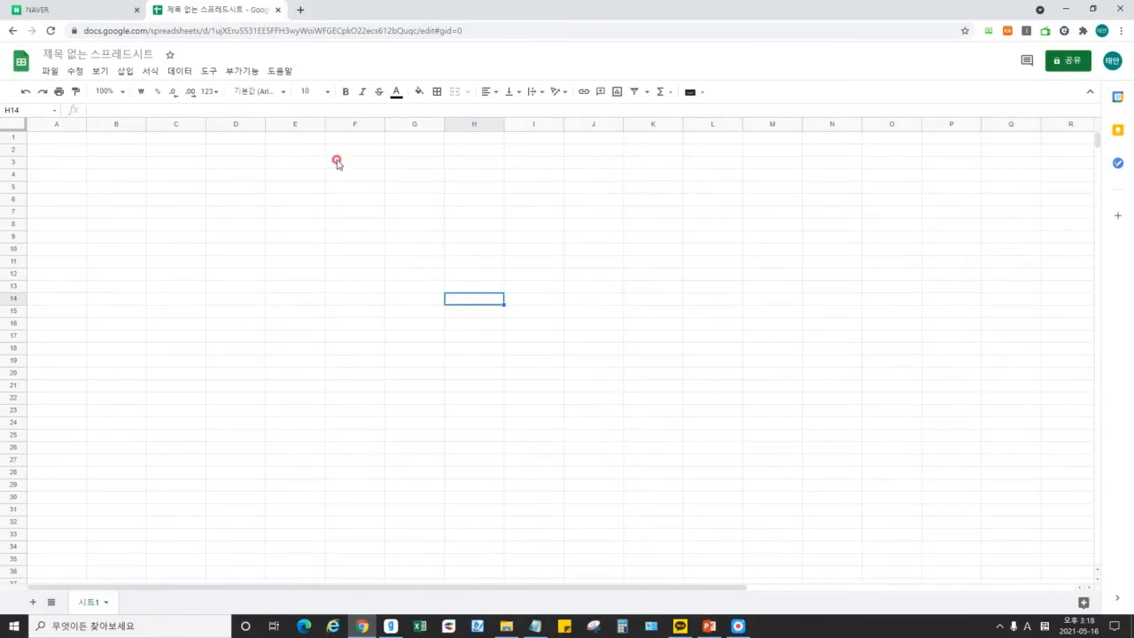
left_click(312, 198)
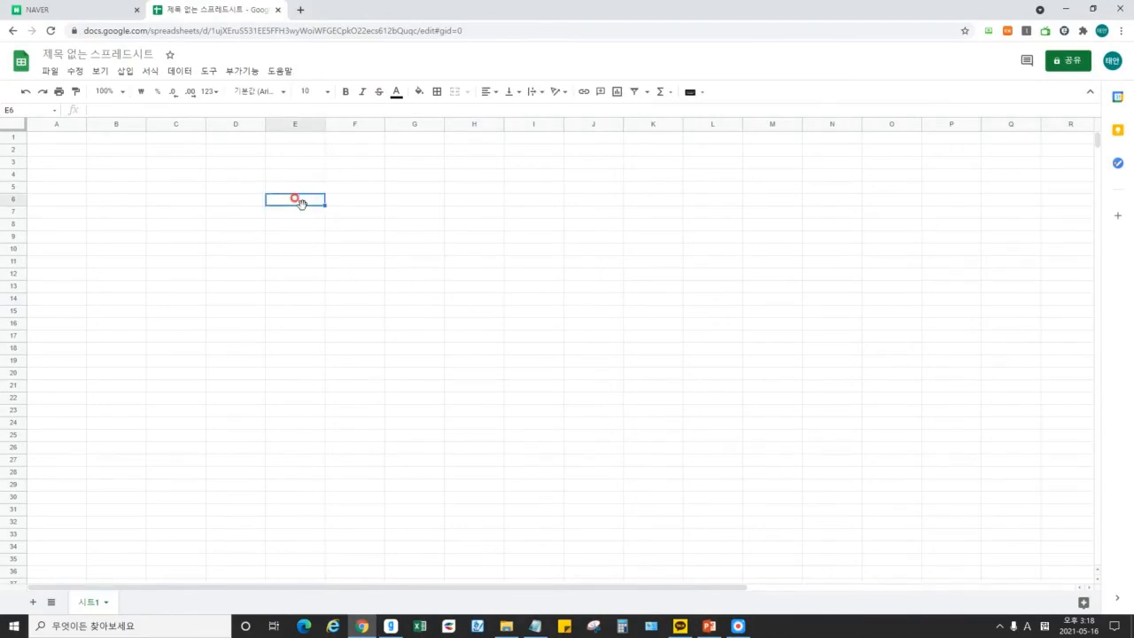
left_click(407, 274)
left_click(287, 288)
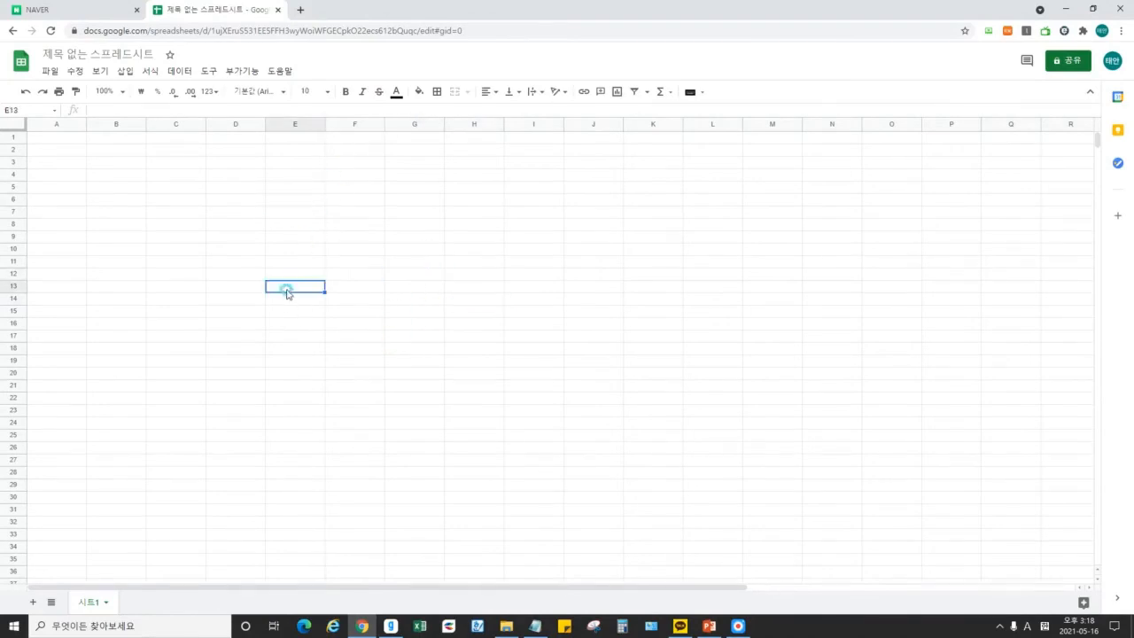
left_click(224, 259)
left_click(229, 212)
left_click(94, 183)
left_click(340, 235)
left_click(323, 296)
left_click(255, 265)
left_click(228, 227)
left_click(580, 229)
left_click(548, 312)
left_click(400, 286)
left_click(229, 188)
left_click(70, 158)
left_click(177, 200)
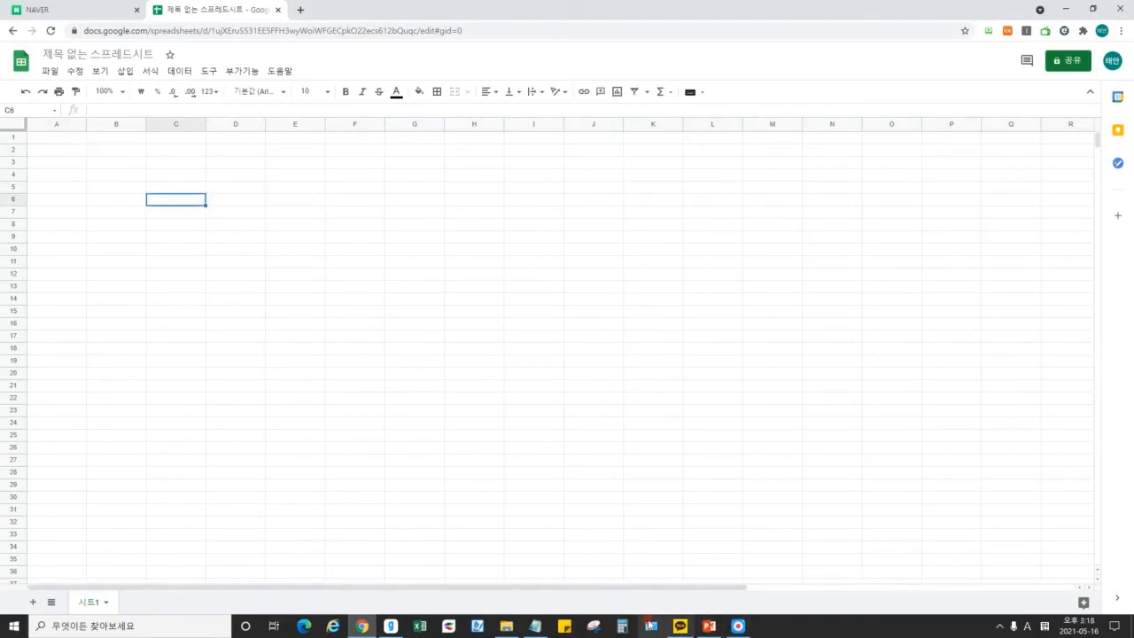
Switch to the Notepad notes and add the line '2. 시트 용어1 "셀" : 가로와 세로가 경계선 -> 사각형!'.
left_click(535, 626)
key("Return")
type("2. 시트 용어1")
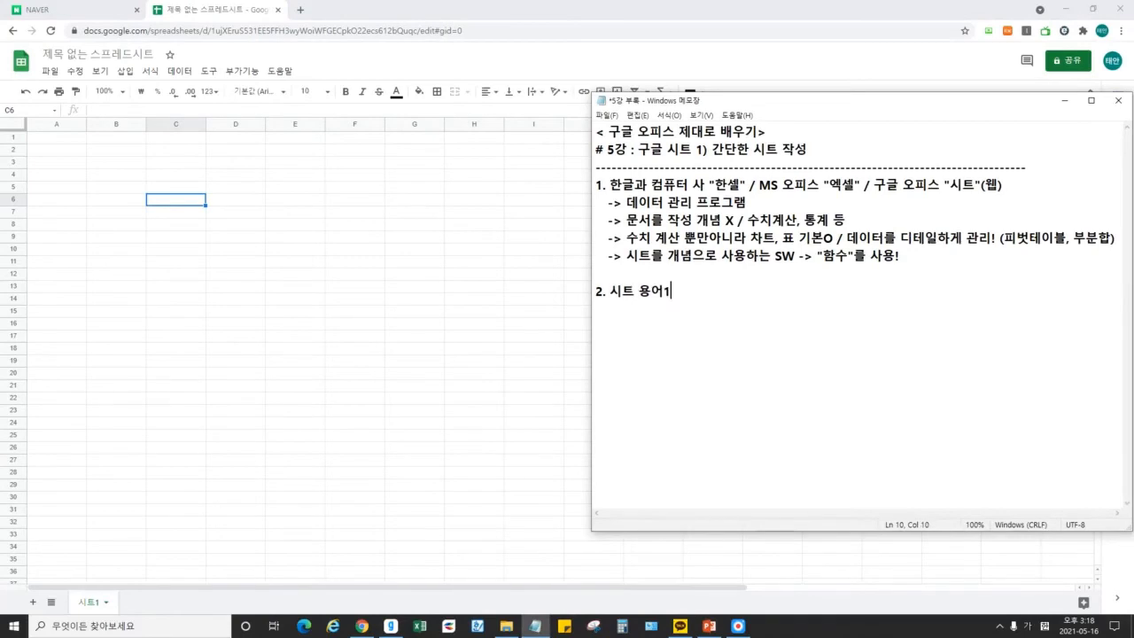
type(" \"셀\" : 가로와 세로가 ")
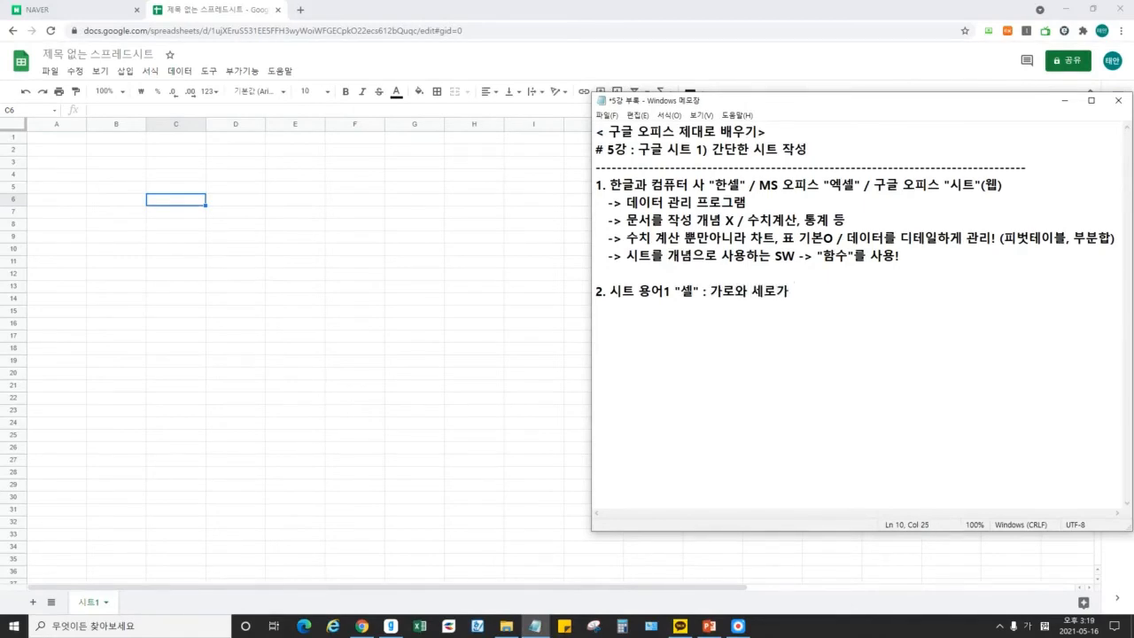
type("경계선")
type("을 ")
type("> 사각형!")
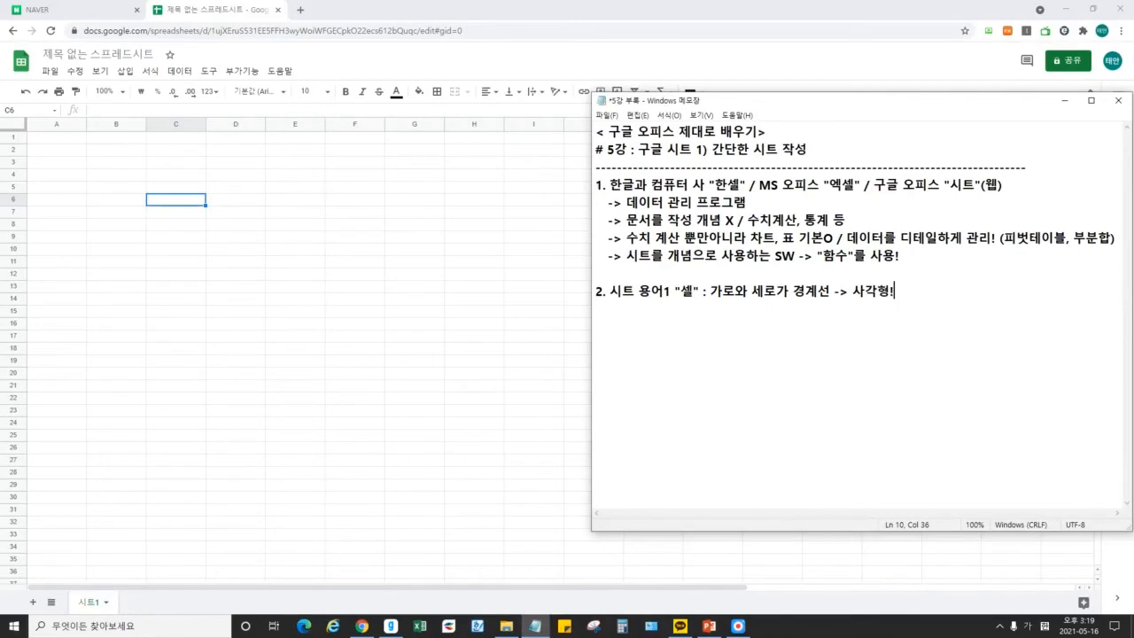
Extend the "셀" definition with '/ 데이터를 입력하는 공간(계산)' and add '시트에서 가장 최소 단위' on the line below.
type(" / 데이터를 입력하는 공간")
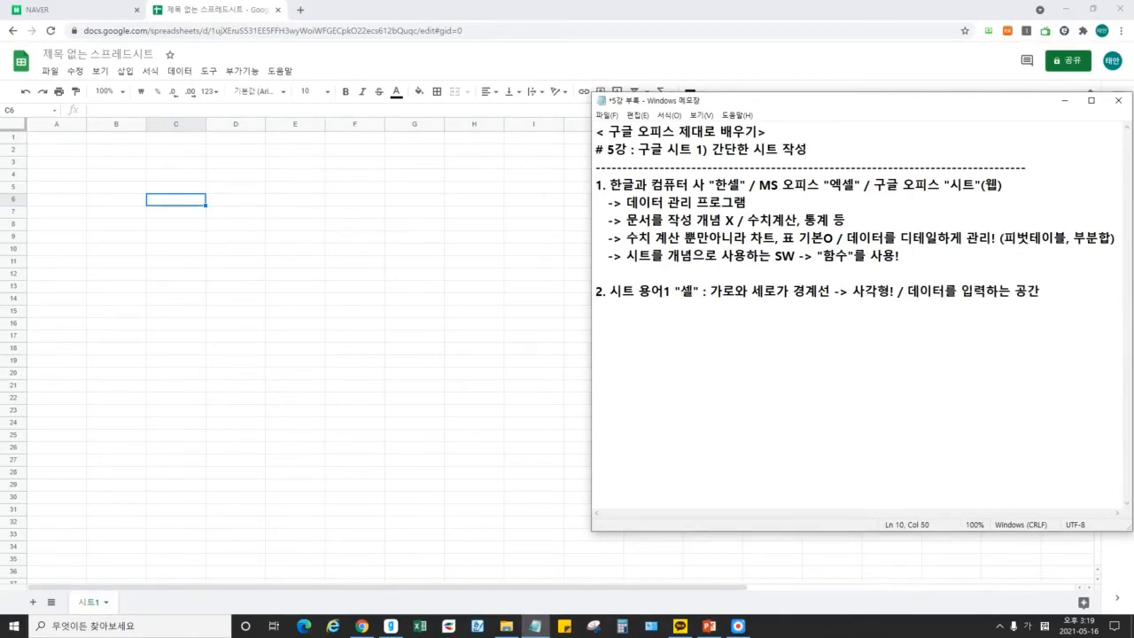
type("(계")
type("산)")
type("시트에서 가장 최소 단위")
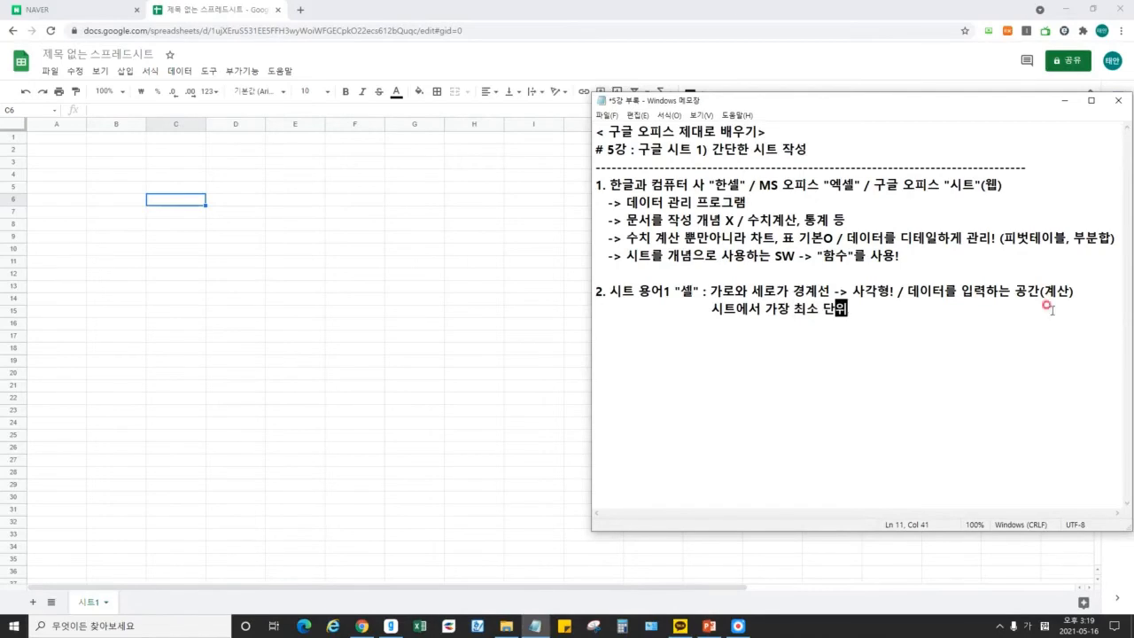
Switch back to the Google Sheets spreadsheet and select several single cells to examine the grid, ending on E7.
left_click(369, 296)
left_click_drag(383, 460, 390, 468)
left_click(766, 237)
left_click(478, 235)
left_click(357, 288)
left_click(50, 122)
left_click(228, 257)
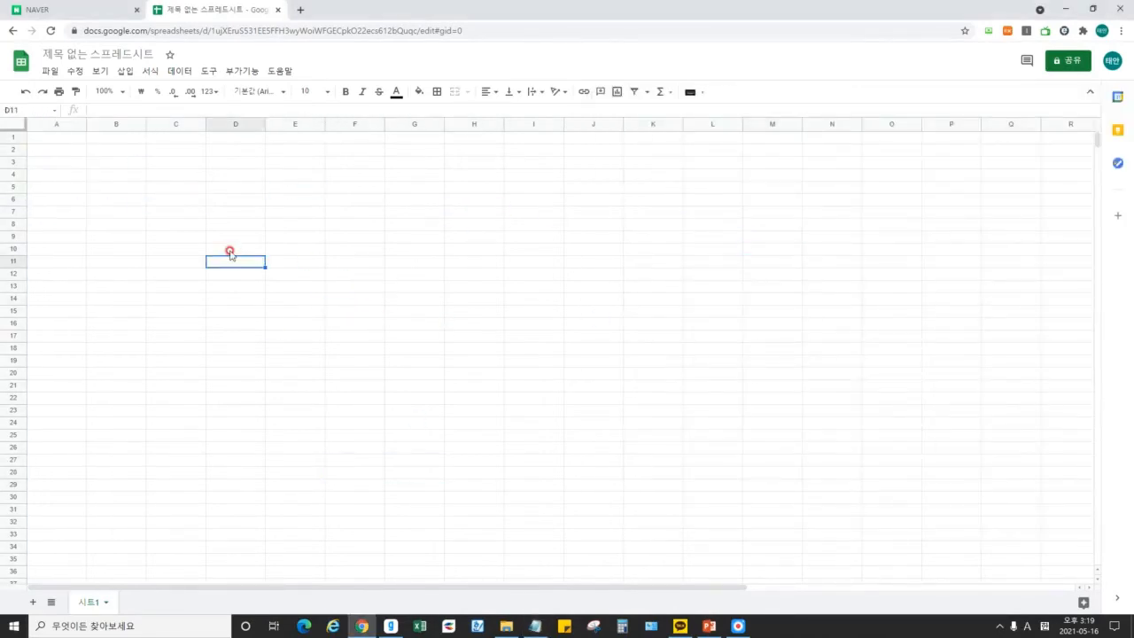
left_click(276, 212)
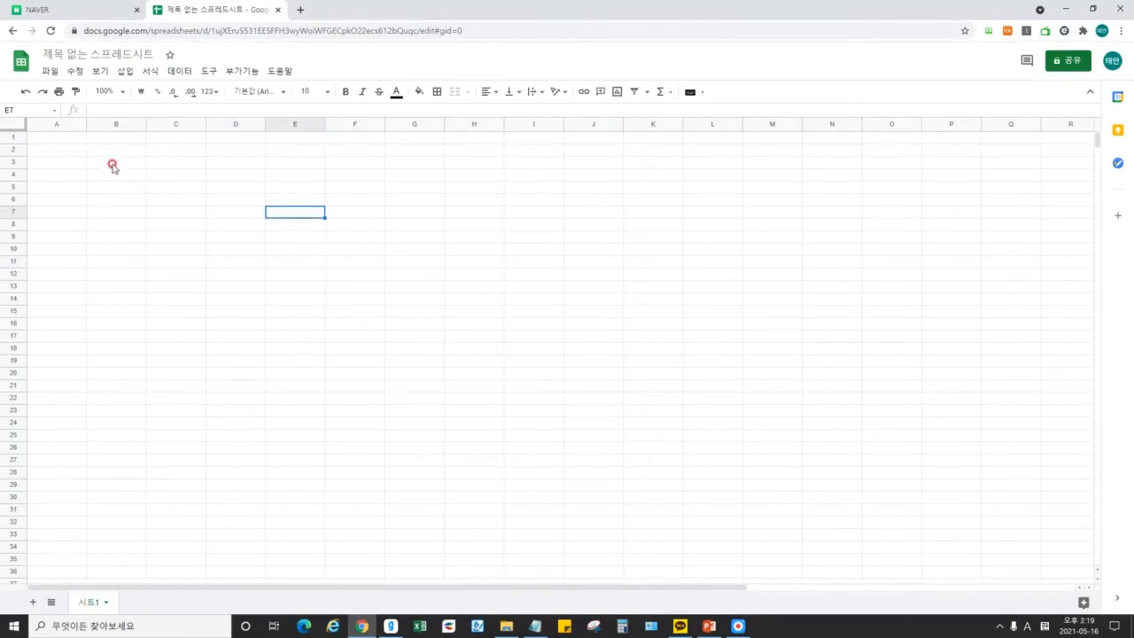
Enter '가나다라마' in cell A1 and move the selection to B2.
left_click(70, 137)
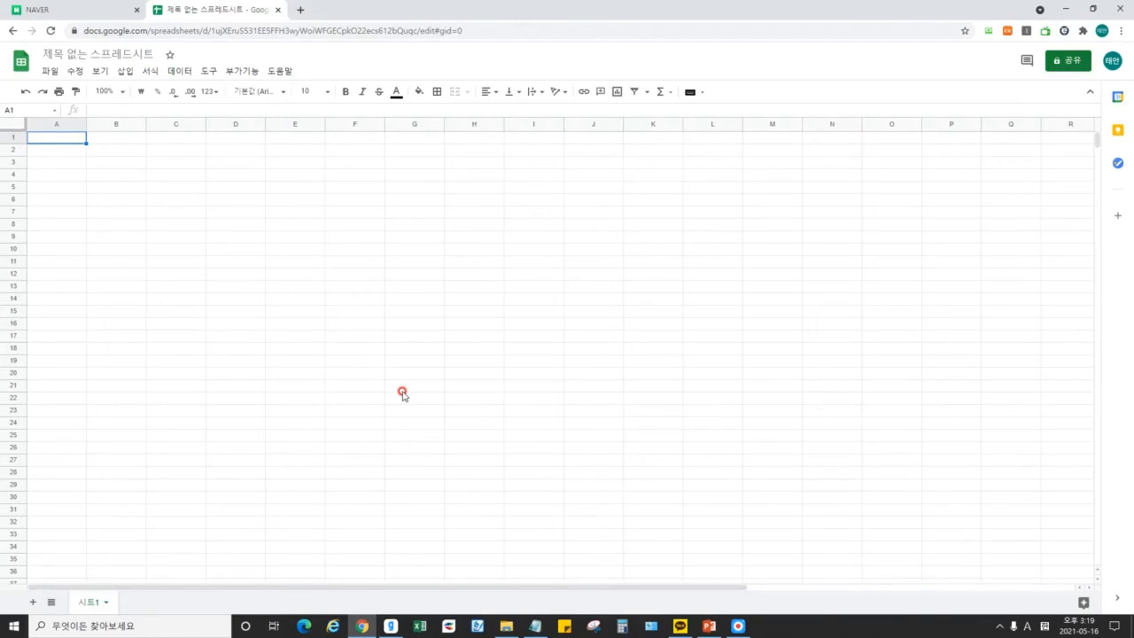
type("dl가나다라마")
key("Return")
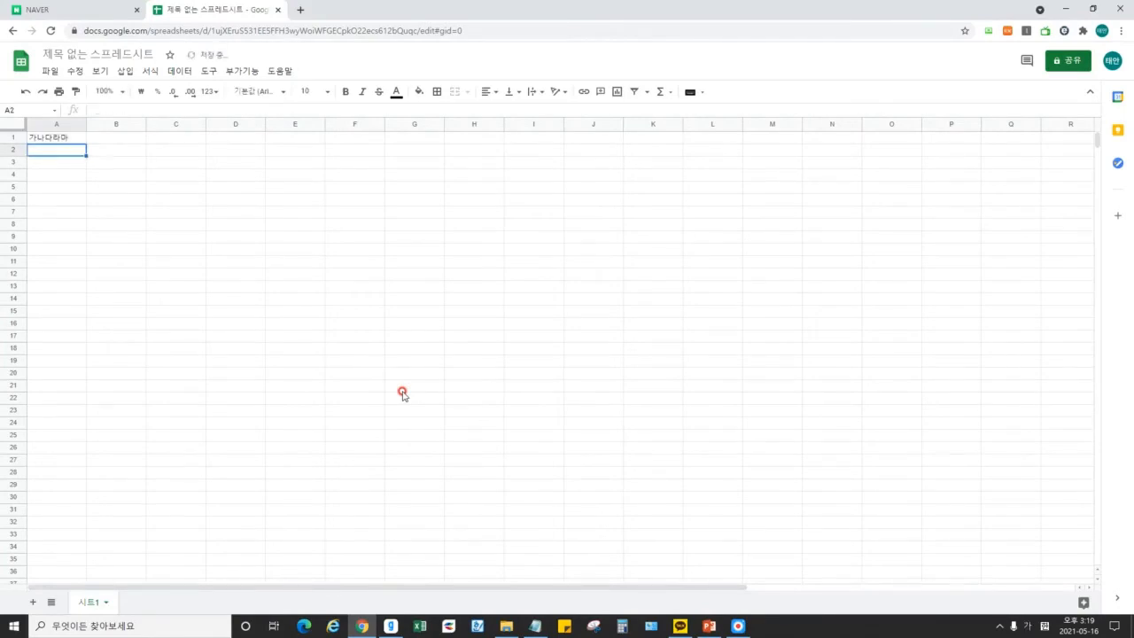
key("Up")
key("Right")
key("Down")
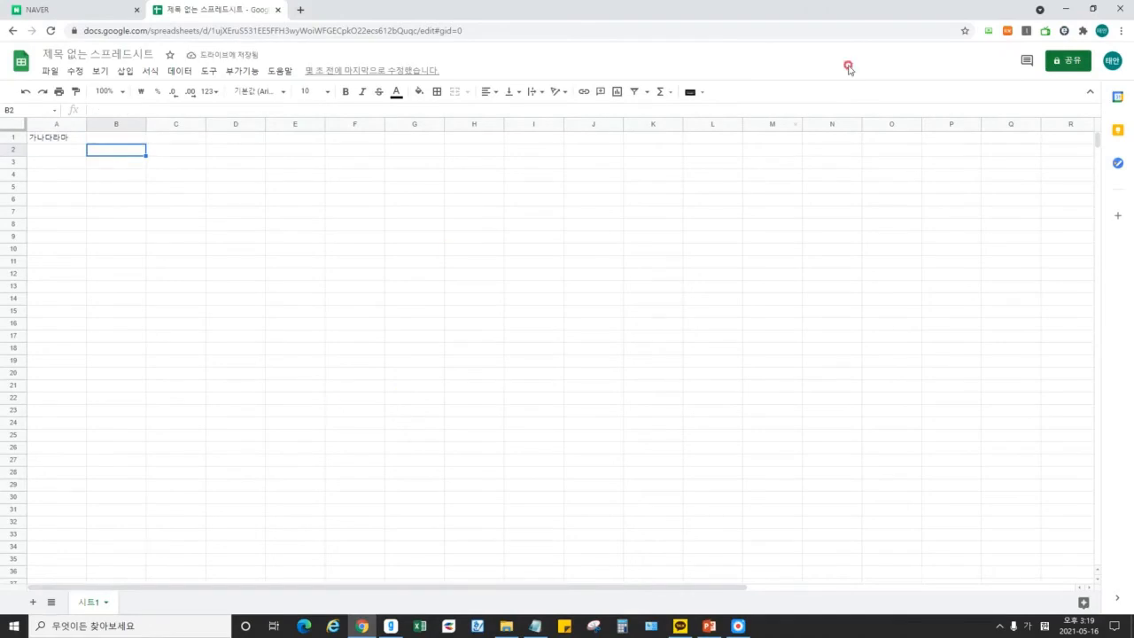
Starting from A1, move down column A and enter 'ㅇㅇㅇㅇ' in cells A4 and A5.
left_click(67, 138)
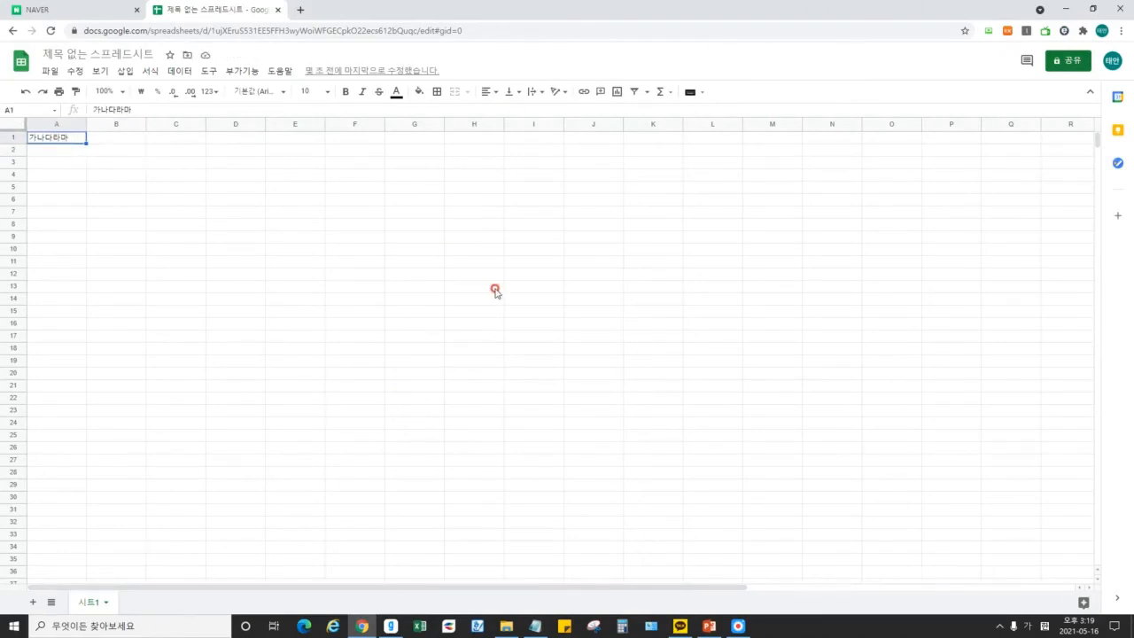
key("Down")
key("Down")
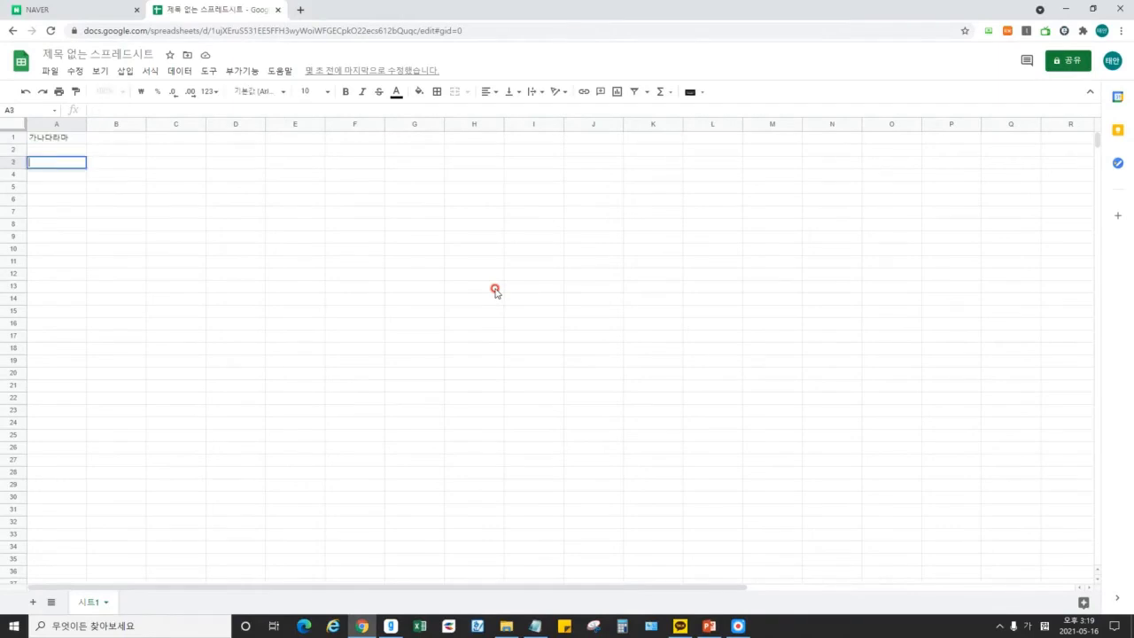
key("Down")
type("ㅇ")
key("Return")
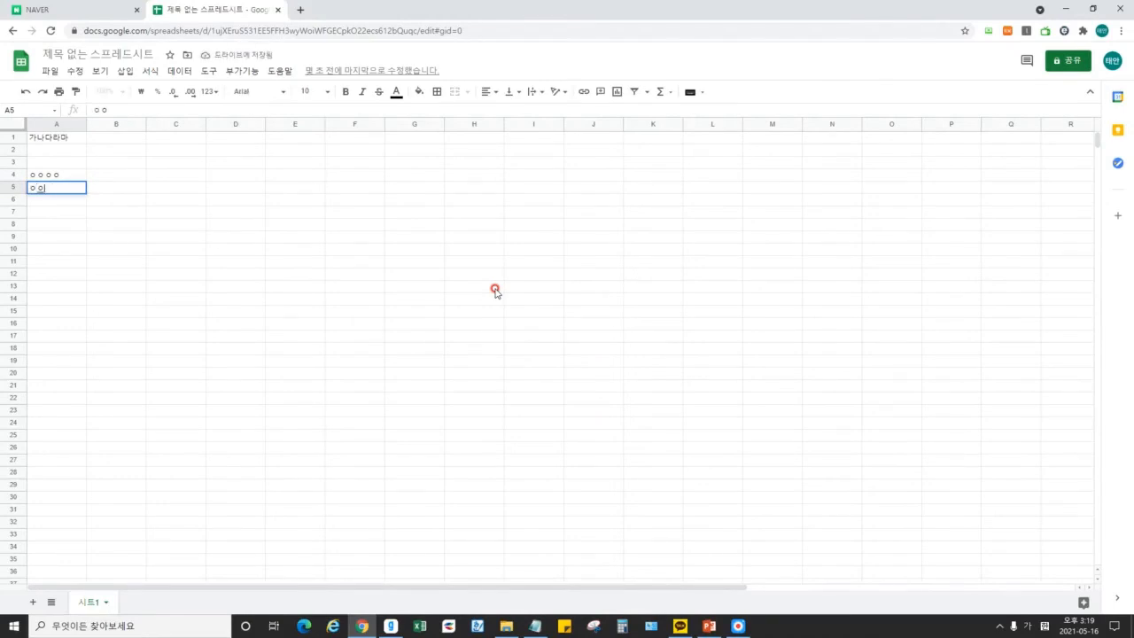
key("Return")
Move the selection cell by cell up column A to A1.
key("Down")
key("Up")
key("Up")
key("Up")
key("Up")
key("Up")
key("Up")
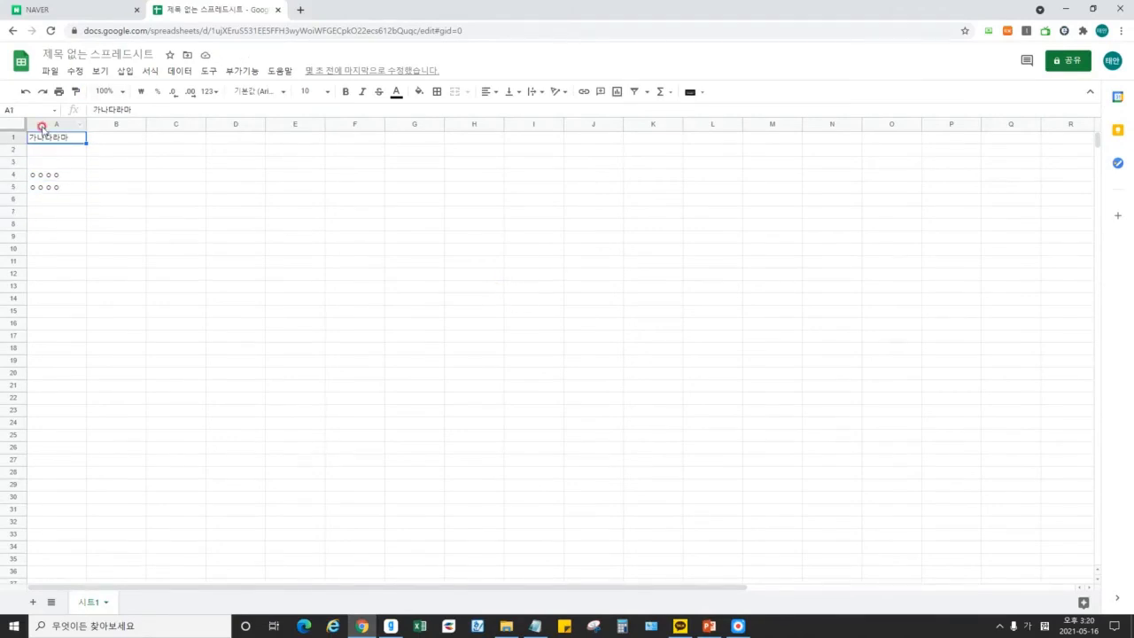
Select the whole columns A, B and C in turn, ending on cell I14.
left_click(167, 182)
left_click(56, 124)
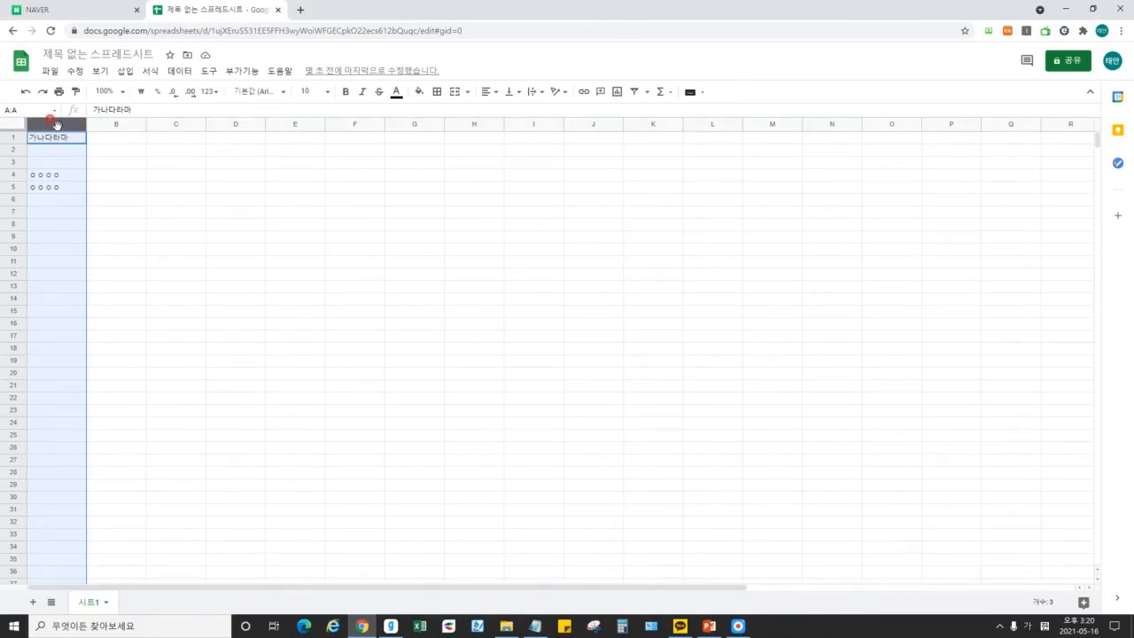
left_click(124, 124)
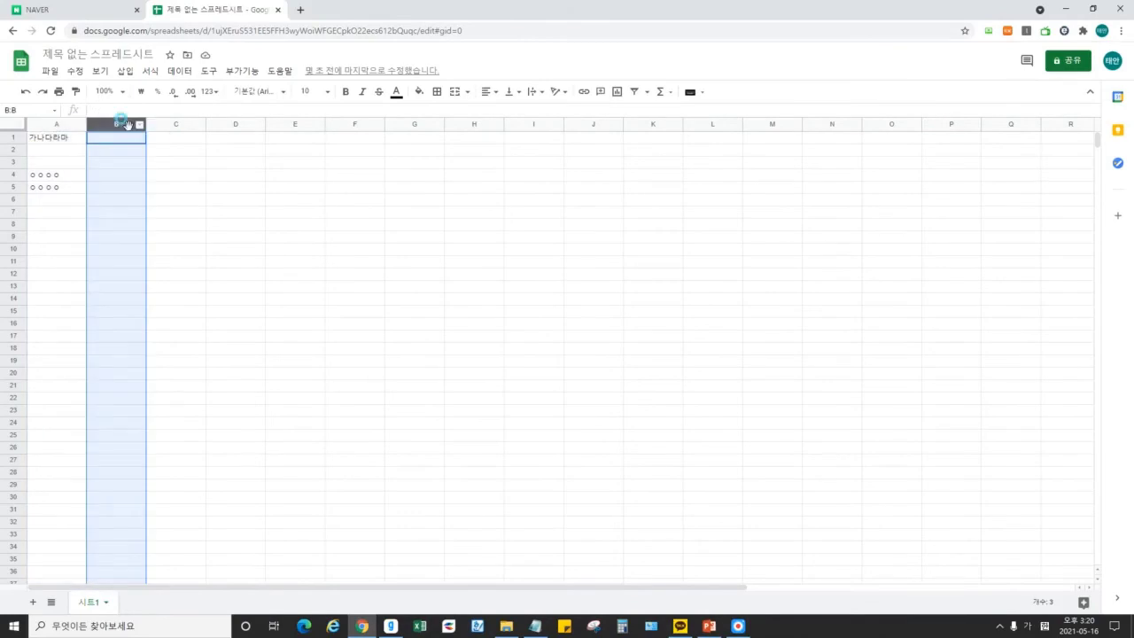
left_click(182, 124)
left_click(436, 213)
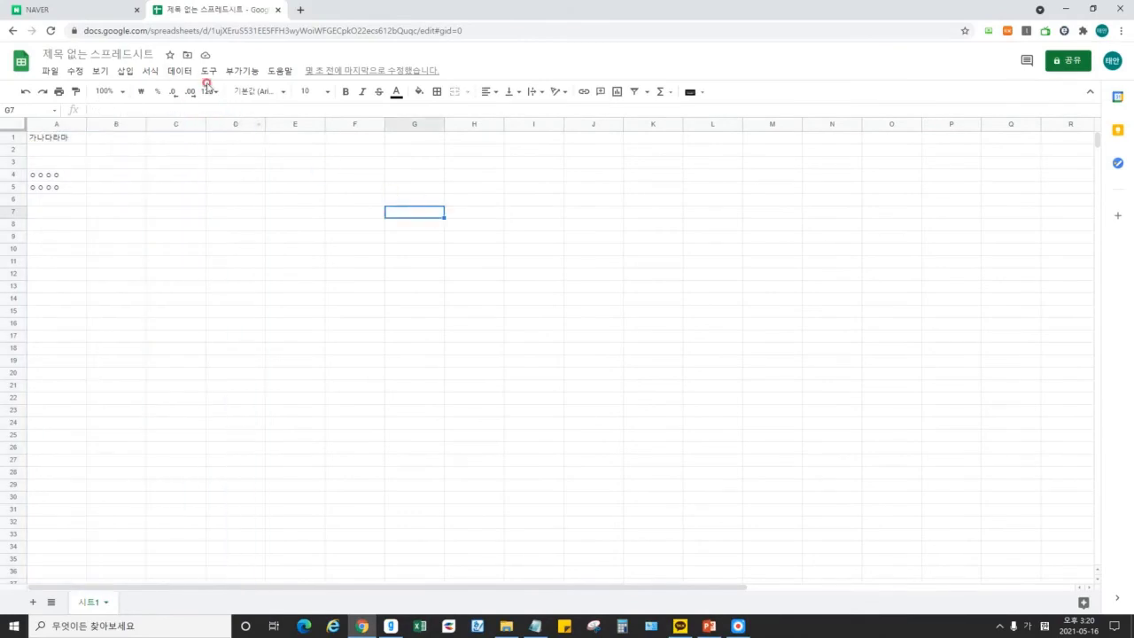
left_click(507, 298)
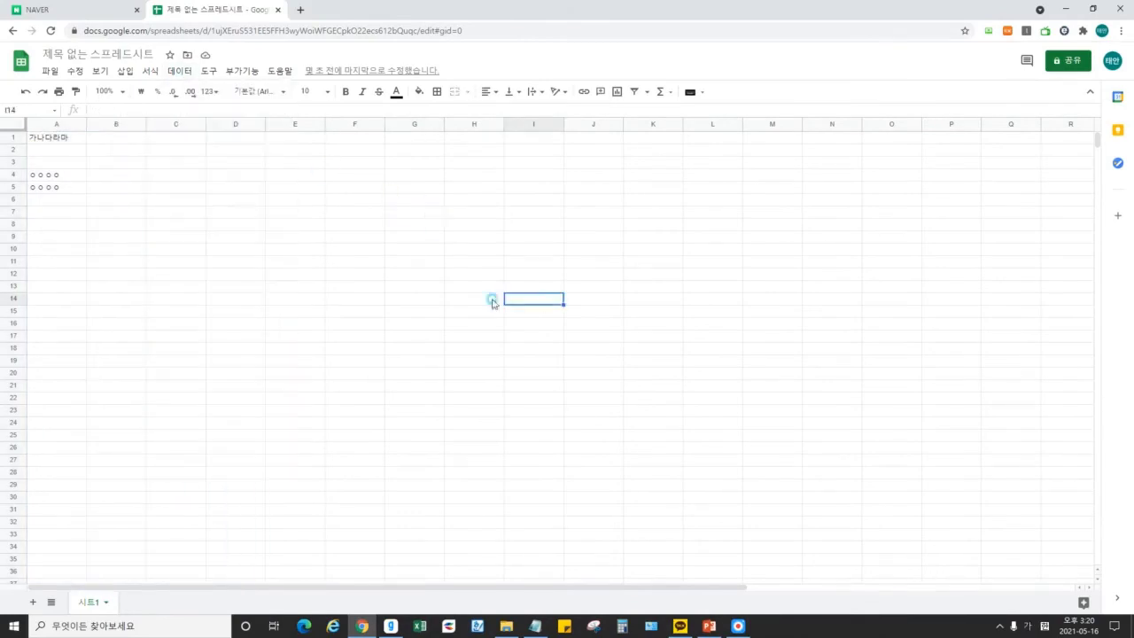
Select the whole rows 1 to 5 one after another, ending on cell A1.
left_click(12, 138)
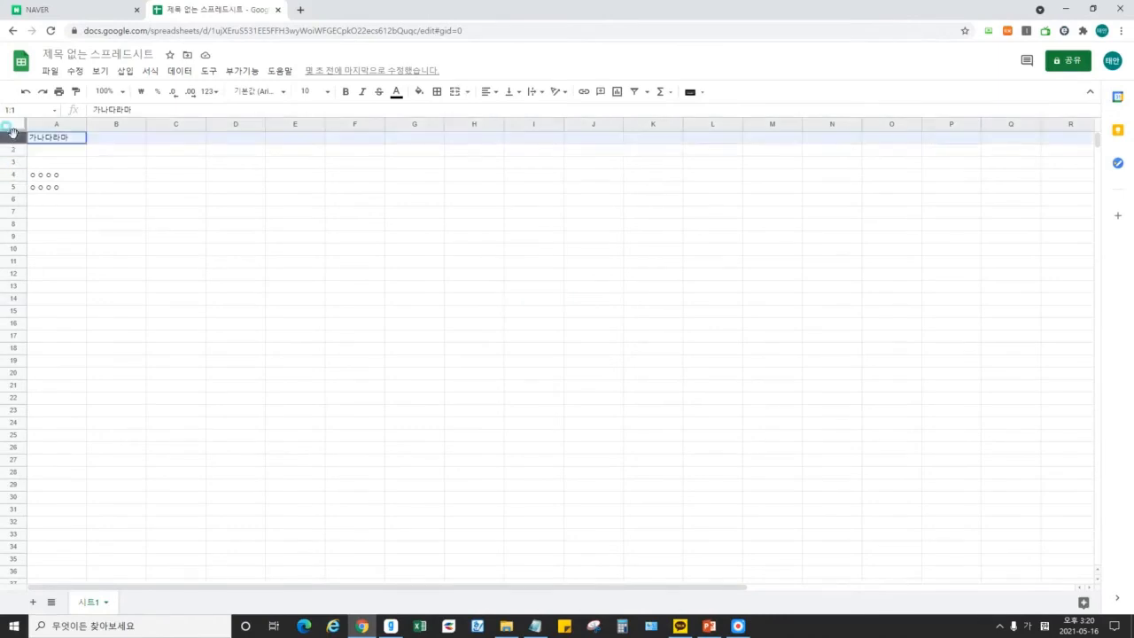
left_click(12, 150)
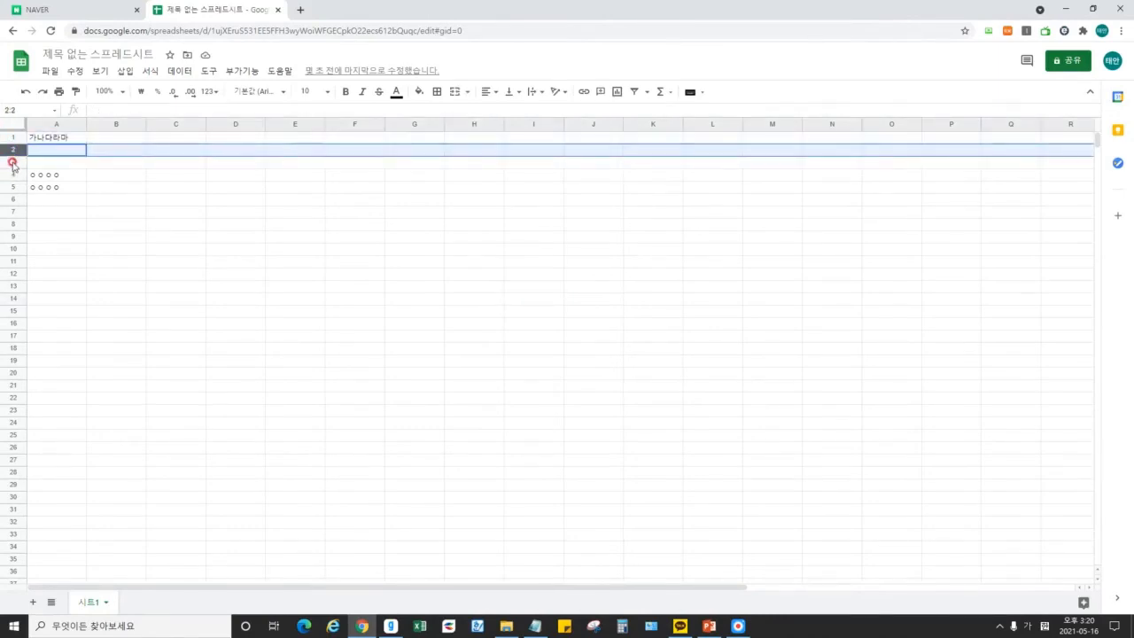
left_click(12, 163)
left_click(12, 174)
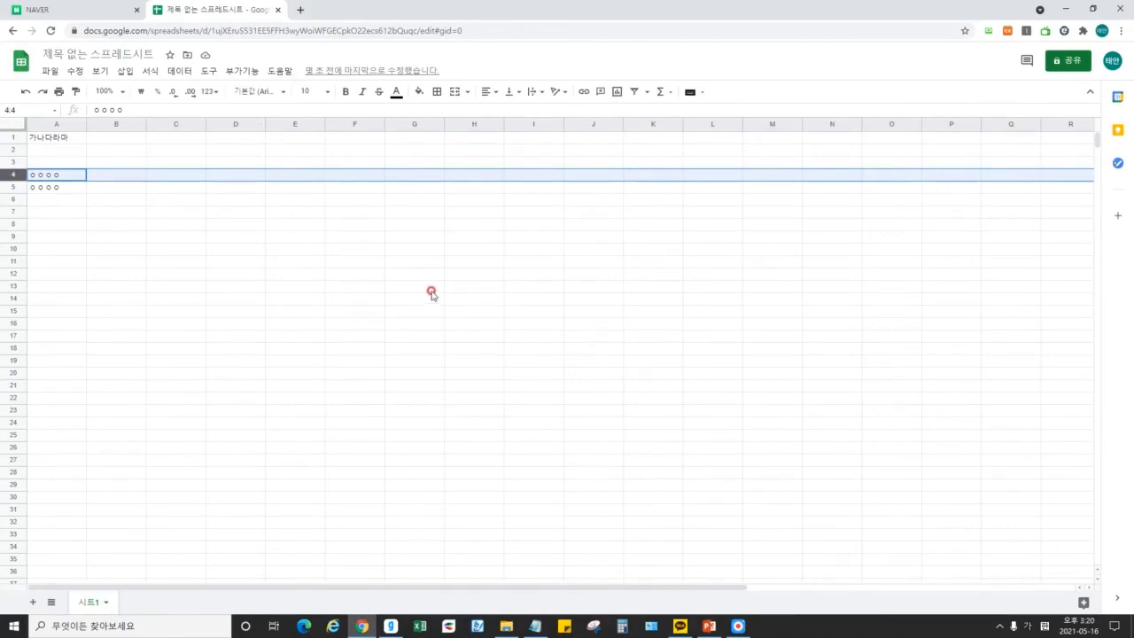
left_click_drag(13, 189, 15, 201)
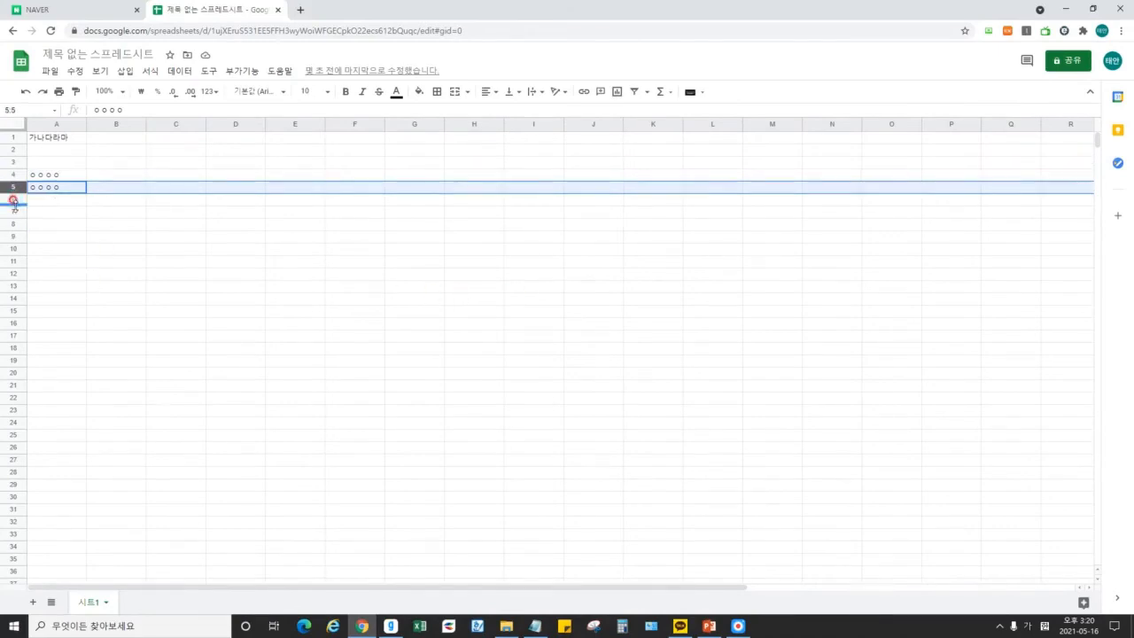
left_click(254, 286)
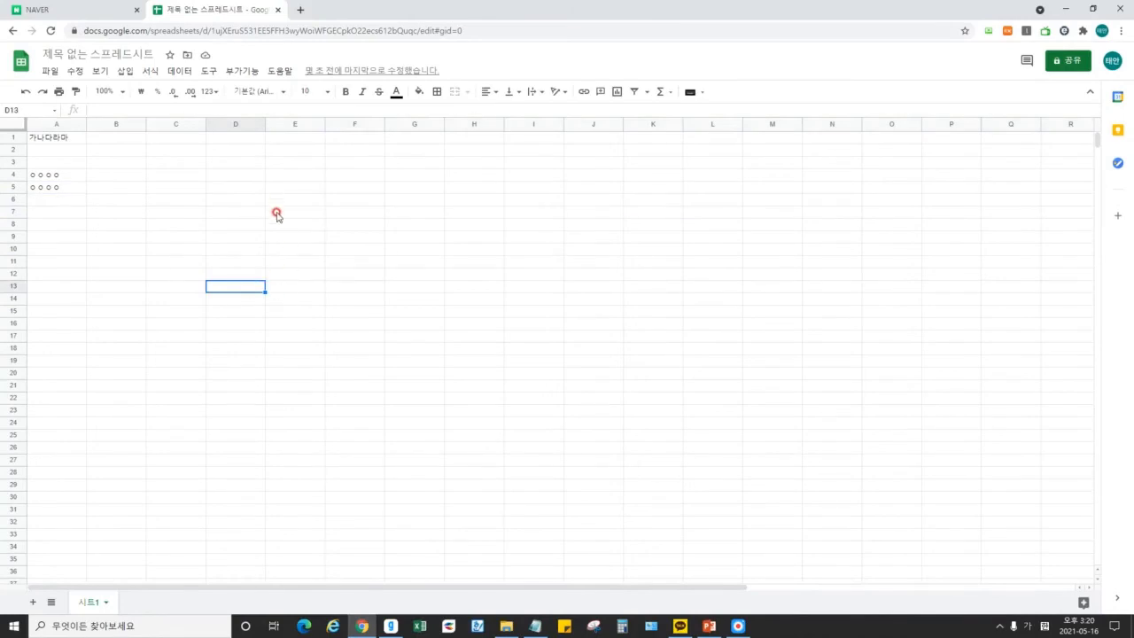
left_click(59, 139)
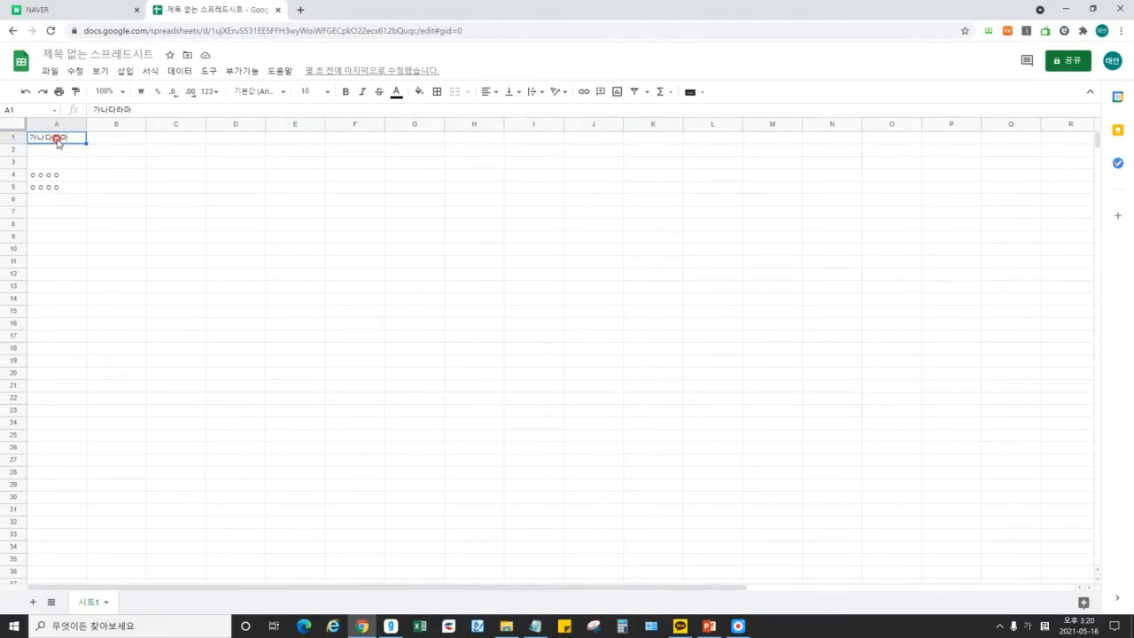
Select cell A1 and move the selection cell by cell back and forth along row 1.
left_click(59, 140)
left_click(185, 228)
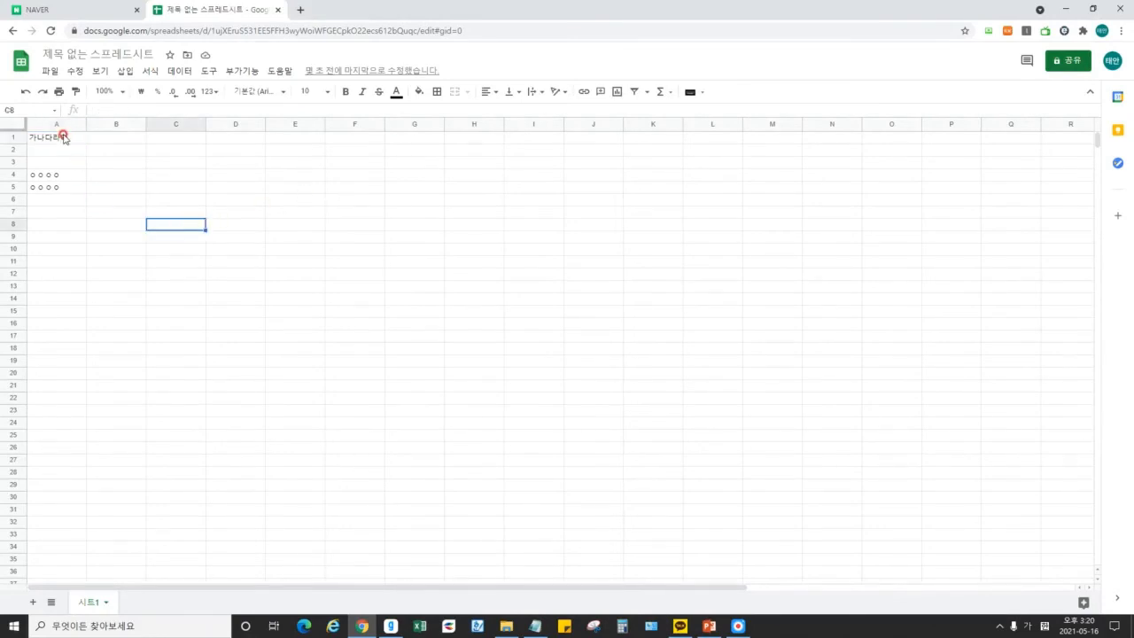
left_click(57, 139)
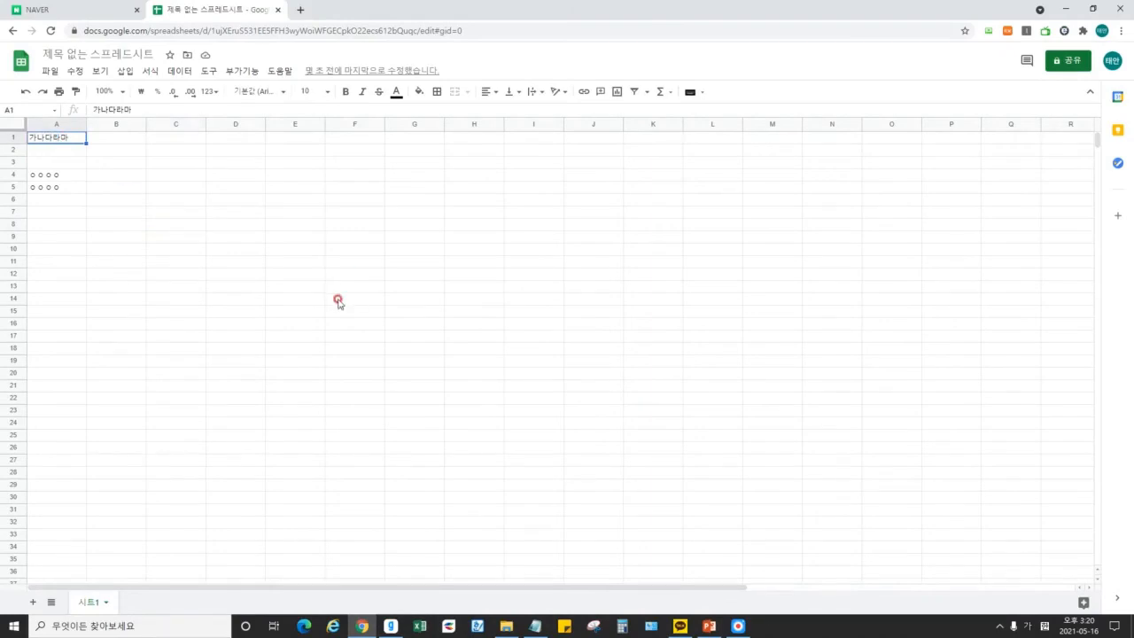
key("Right")
key("Right")
key("Left")
key("Left")
key("Right")
key("Right")
key("Right")
key("Right")
key("Right")
key("Left")
key("Left")
key("Left")
key("Left")
key("Left")
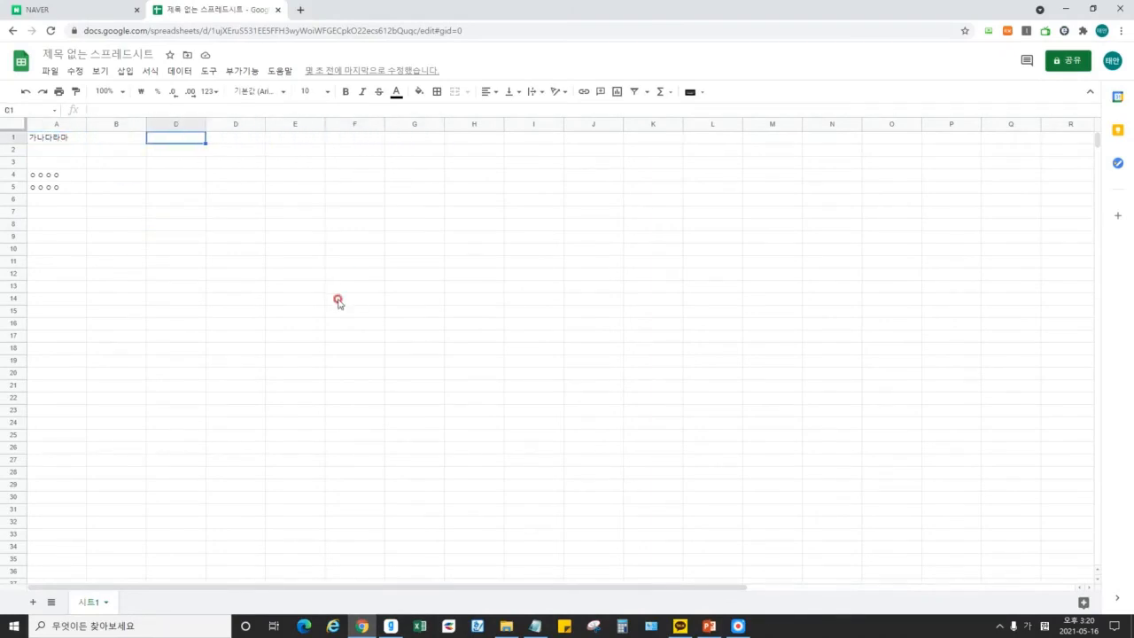
key("Right")
key("Right")
key("Right")
key("Right")
key("Right")
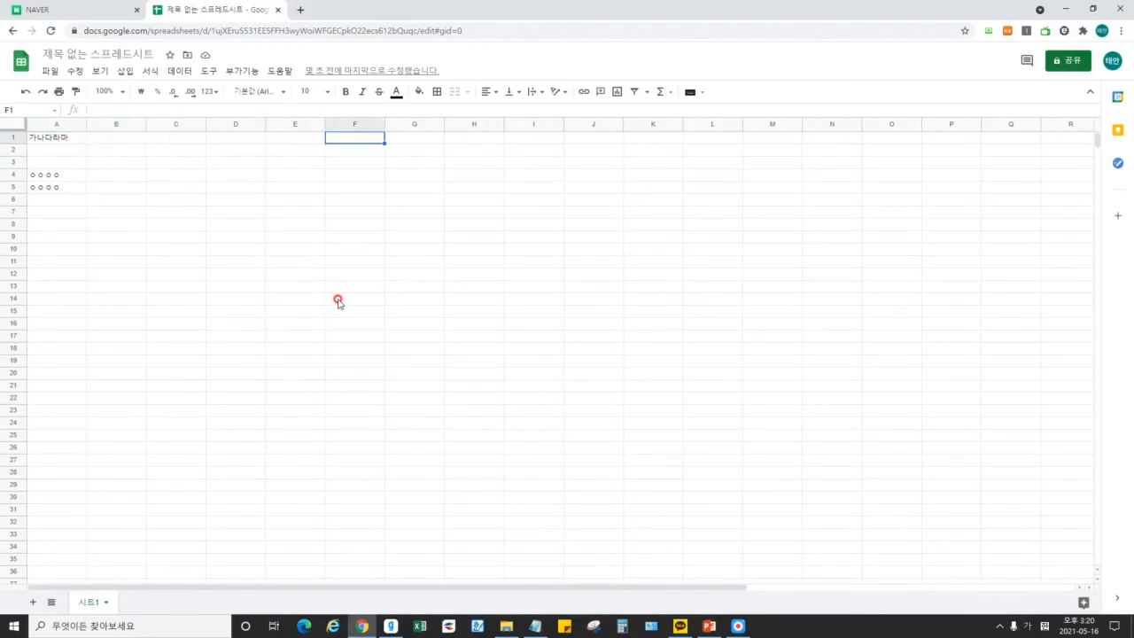
key("Right")
key("Right")
key("Right")
Move the selection down to row 2, back along it to column A, and alternate between A2 and A1, ending on A1.
key("Down")
key("Left")
key("Left")
key("Left")
key("Left")
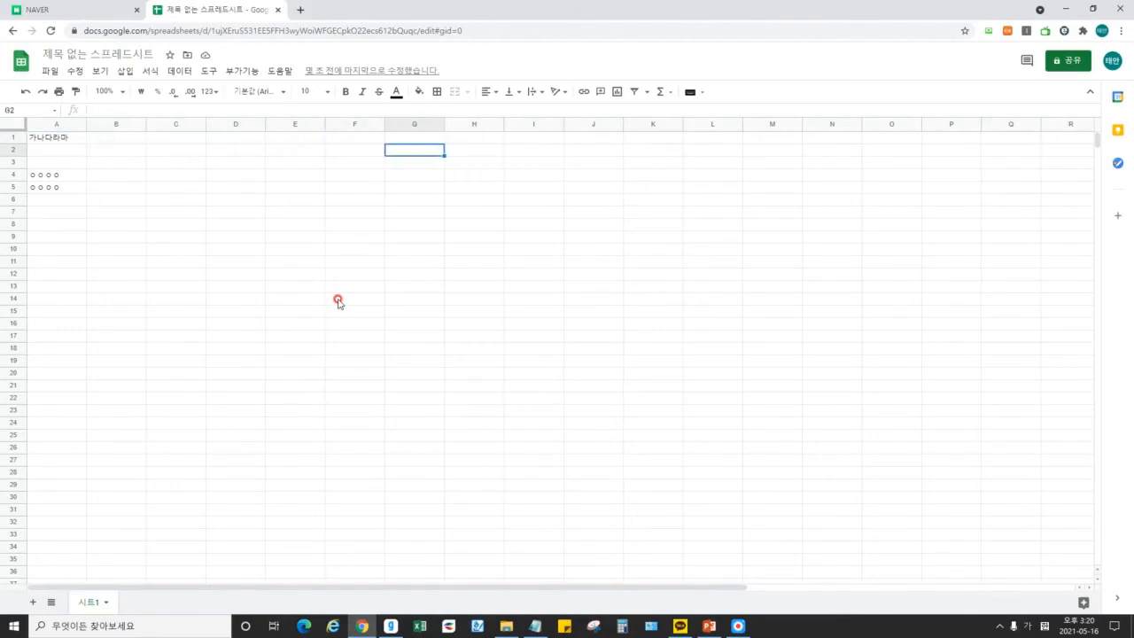
key("Left")
key("Left")
key("Left")
key("Left")
key("Up")
key("Down")
key("Up")
key("Down")
key("Up")
key("Down")
key("Up")
key("Down")
key("Up")
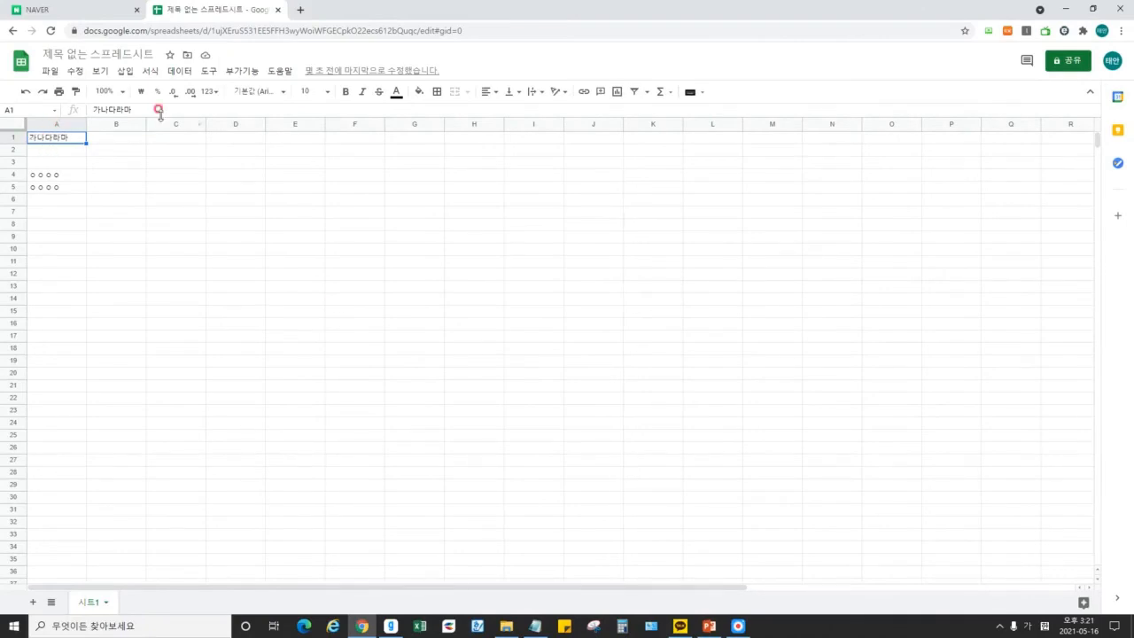
Set the text in cell A1 to the 굴림 font at size 14.
left_click(260, 93)
left_click(270, 205)
left_click(324, 93)
left_click(308, 245)
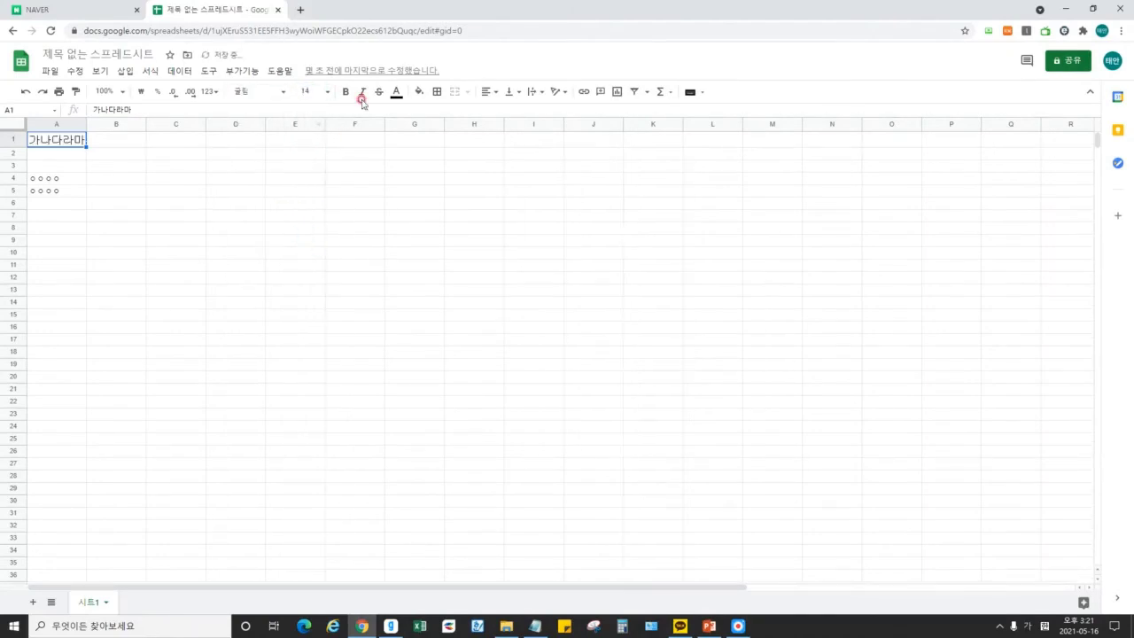
Make the text in cell A1 bold and italic and colour it red.
left_click(345, 92)
left_click(363, 92)
left_click(395, 93)
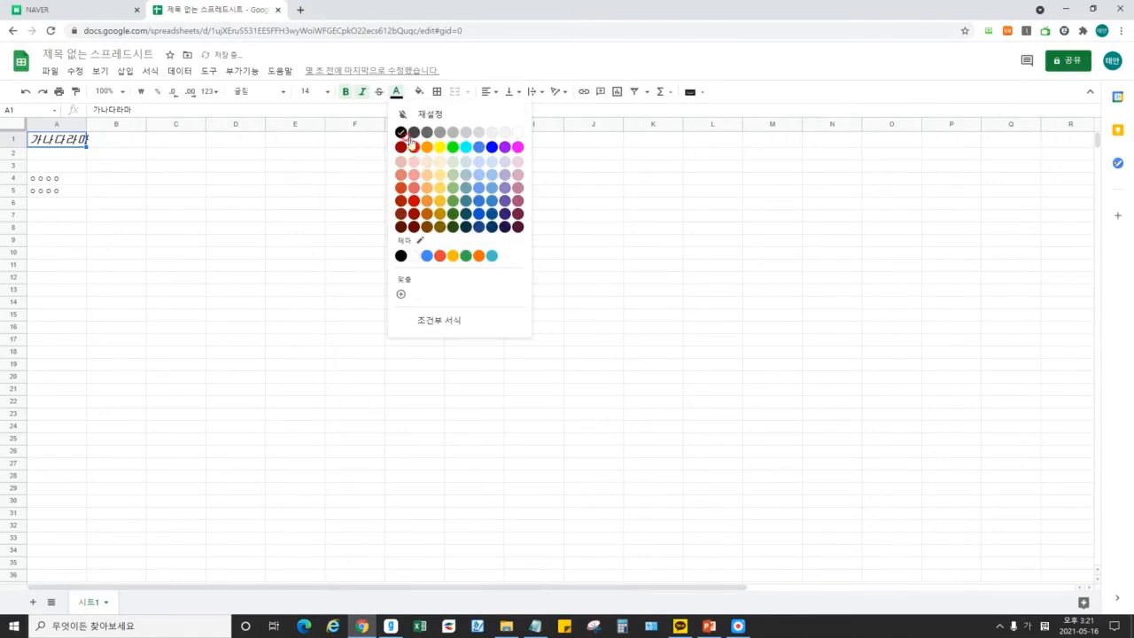
left_click(411, 143)
left_click(381, 166)
left_click(183, 214)
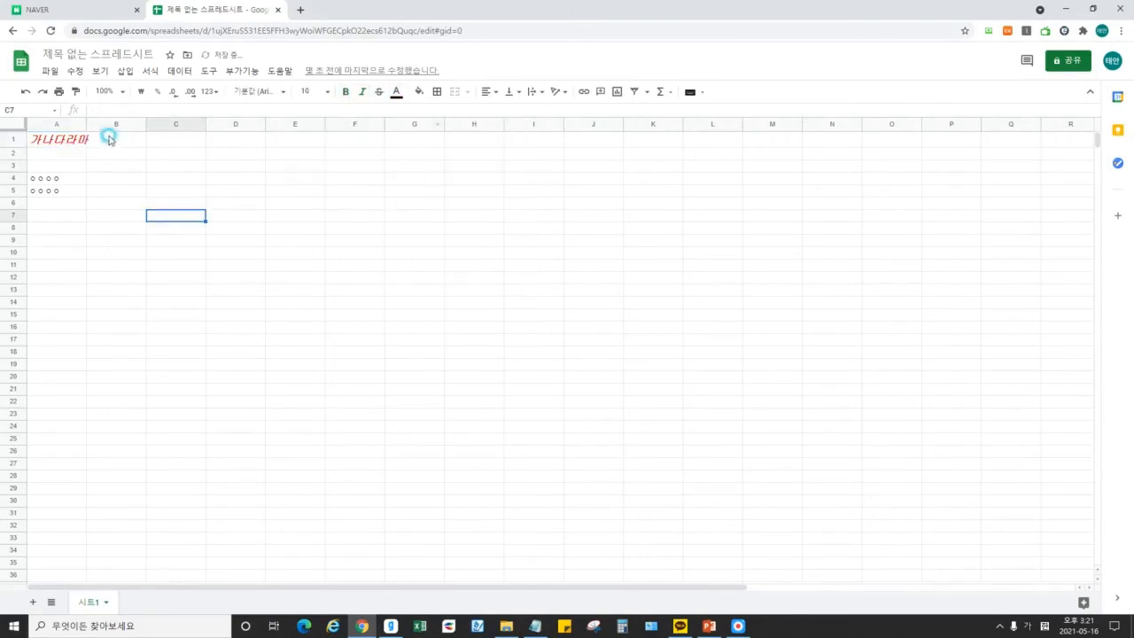
left_click(67, 140)
left_click(105, 192)
left_click(307, 205)
left_click(157, 179)
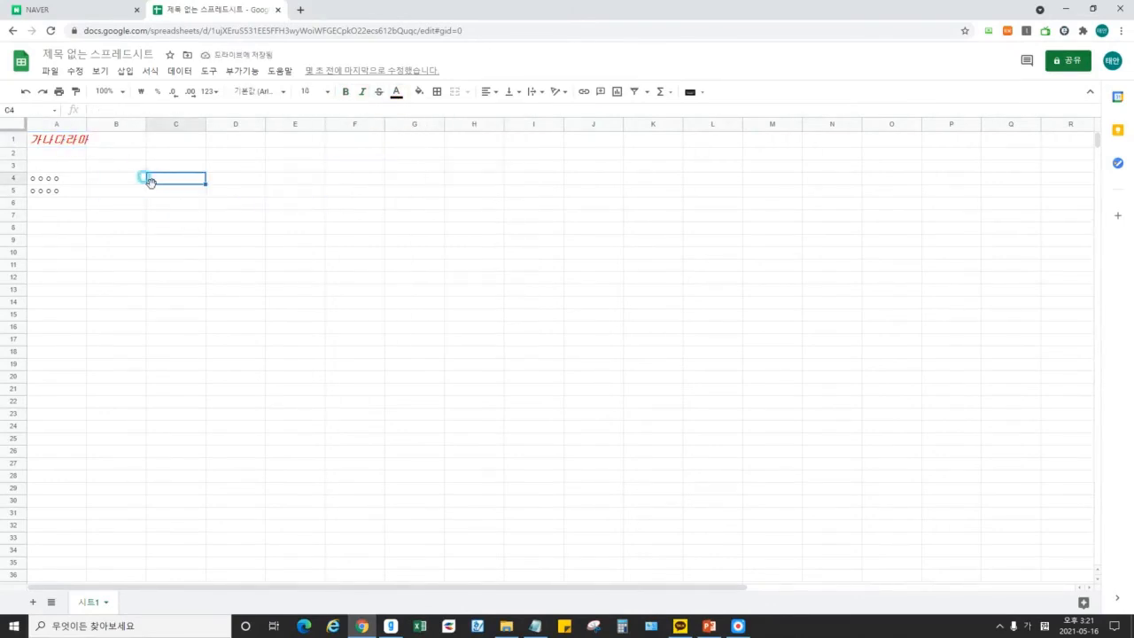
Widen column A slightly so that the text in A1 fits inside its cell.
left_click(64, 140)
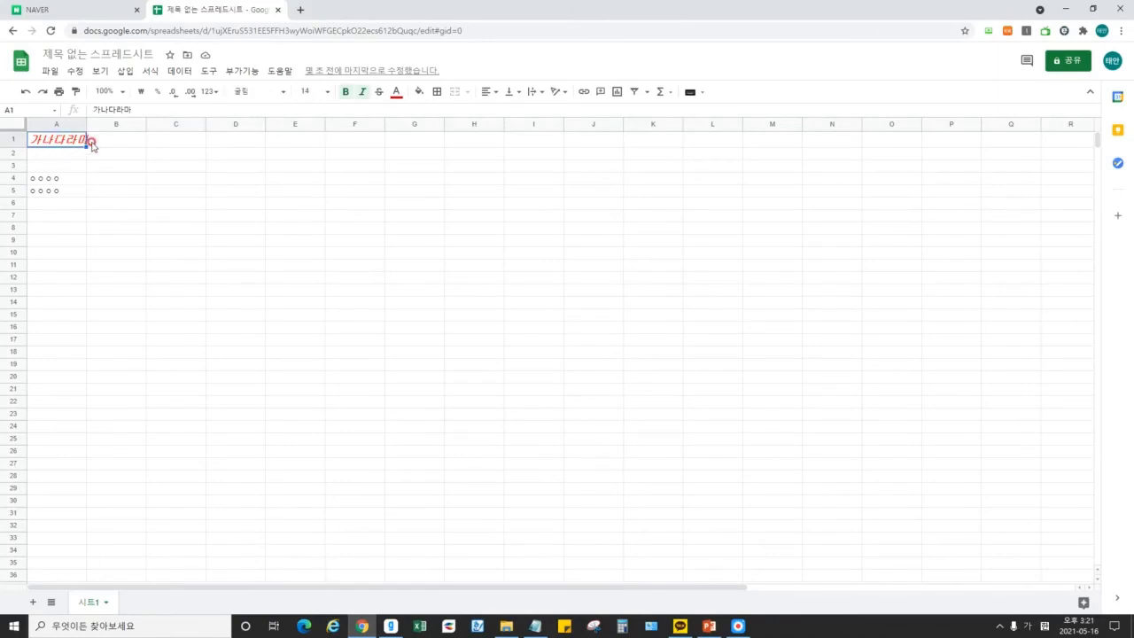
left_click(93, 156)
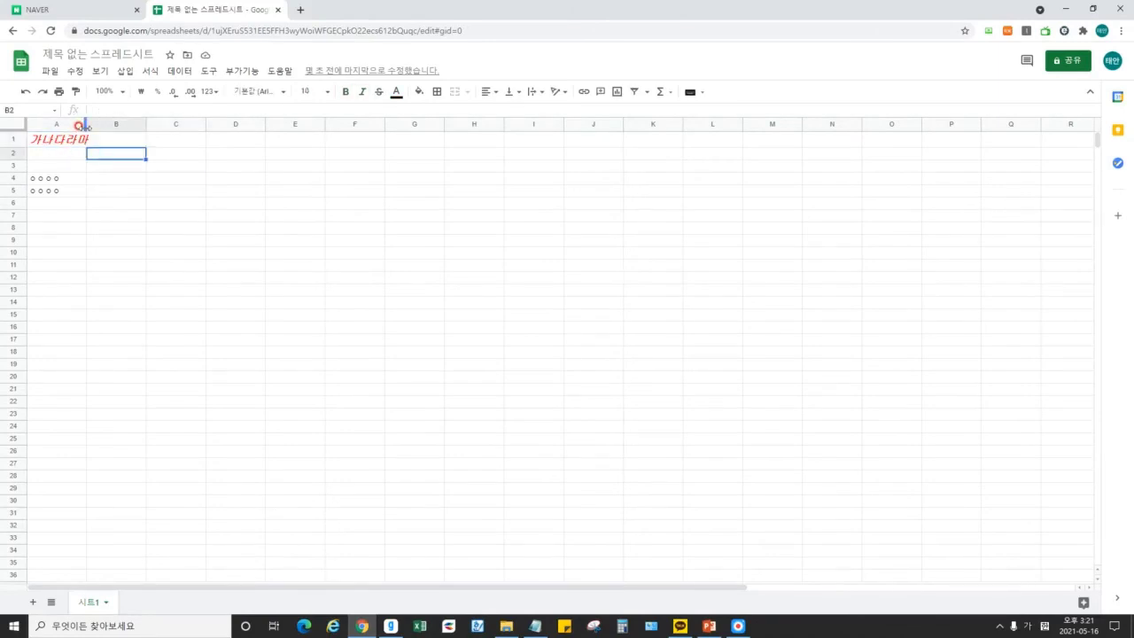
left_click_drag(85, 125, 106, 124)
left_click(190, 179)
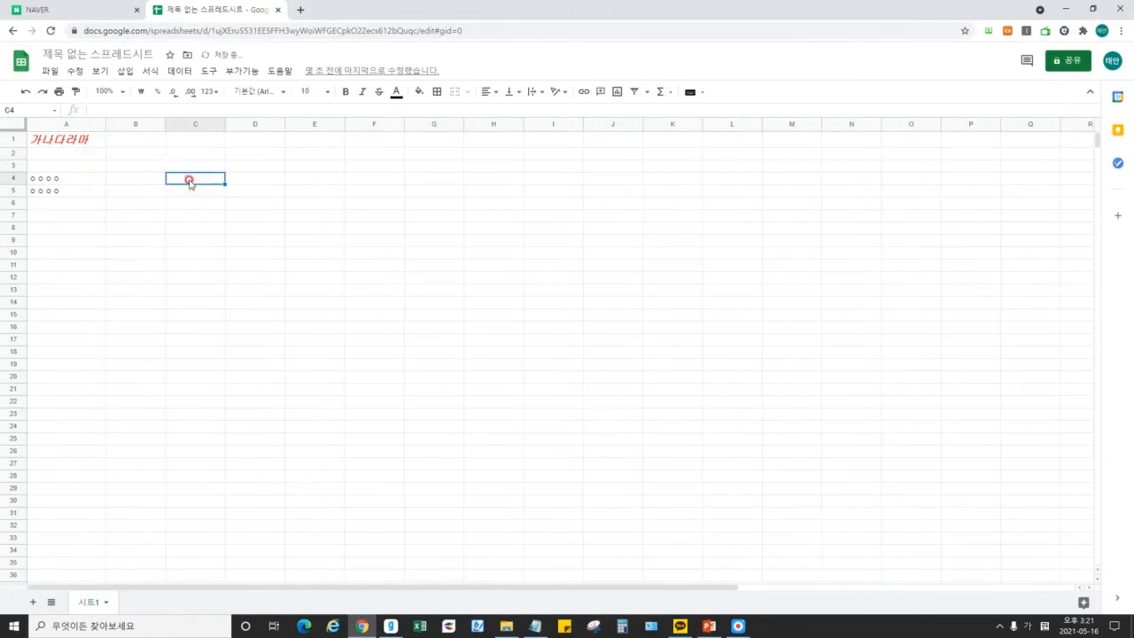
Centre the text in cell A1 horizontally.
left_click(83, 139)
left_click(167, 195)
left_click(87, 140)
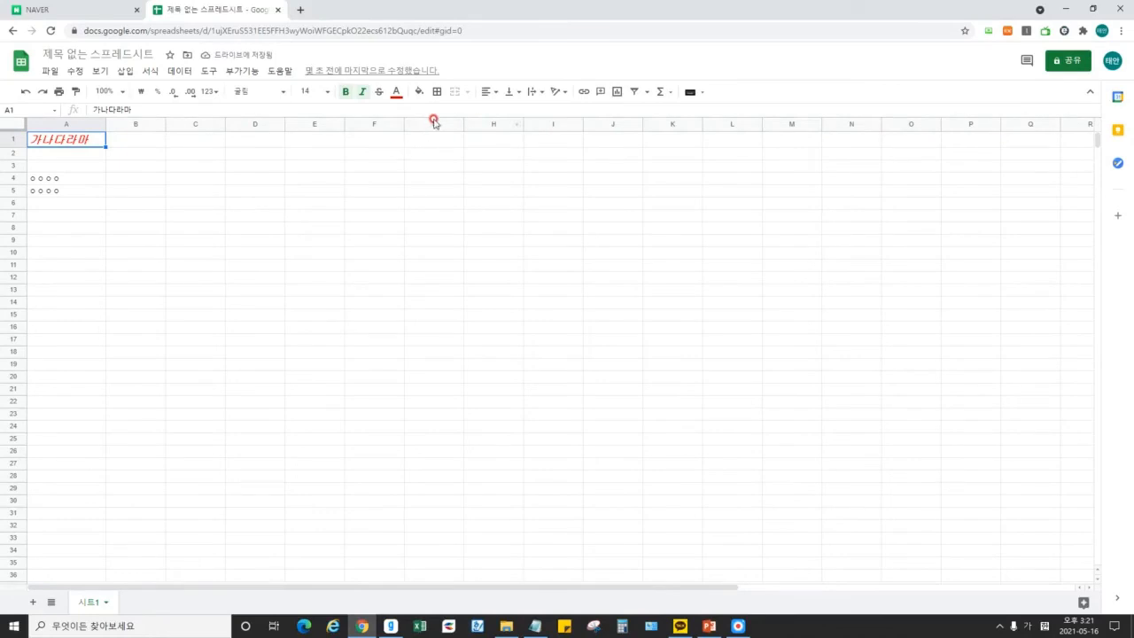
left_click(491, 91)
left_click(502, 112)
left_click(470, 168)
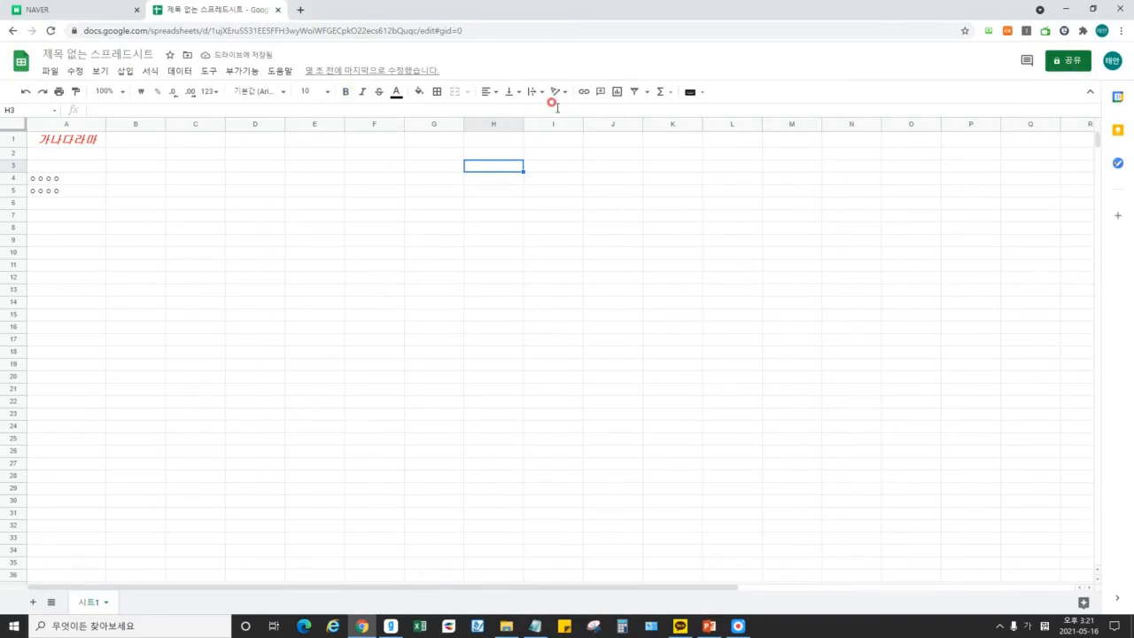
Fill cell A1 with a yellow background.
left_click(95, 142)
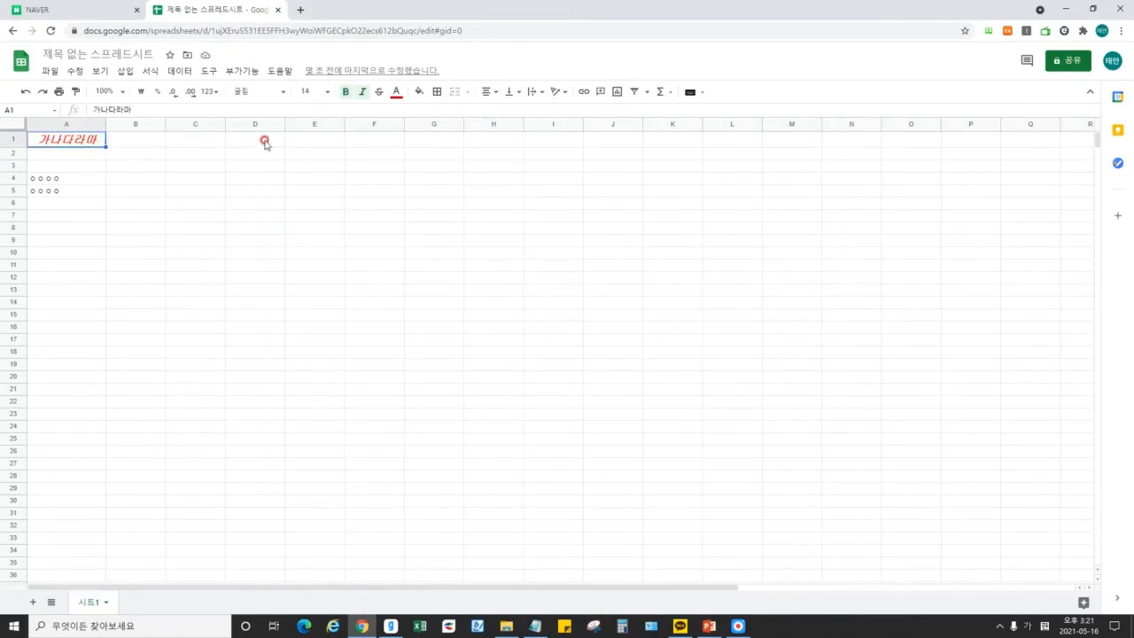
left_click(424, 92)
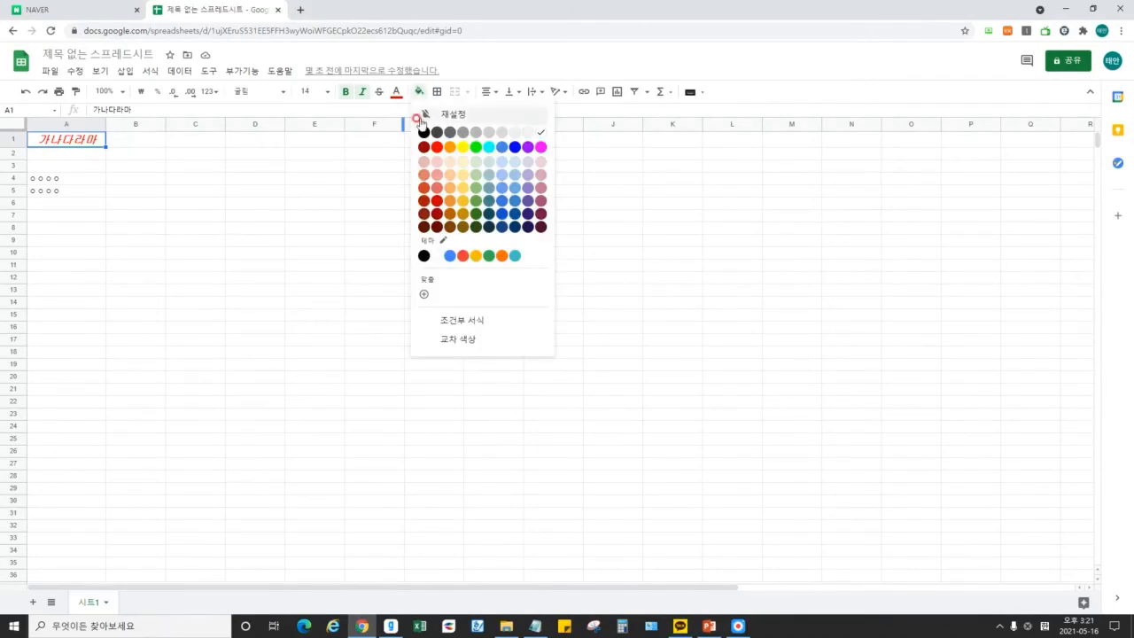
left_click(462, 148)
left_click(265, 216)
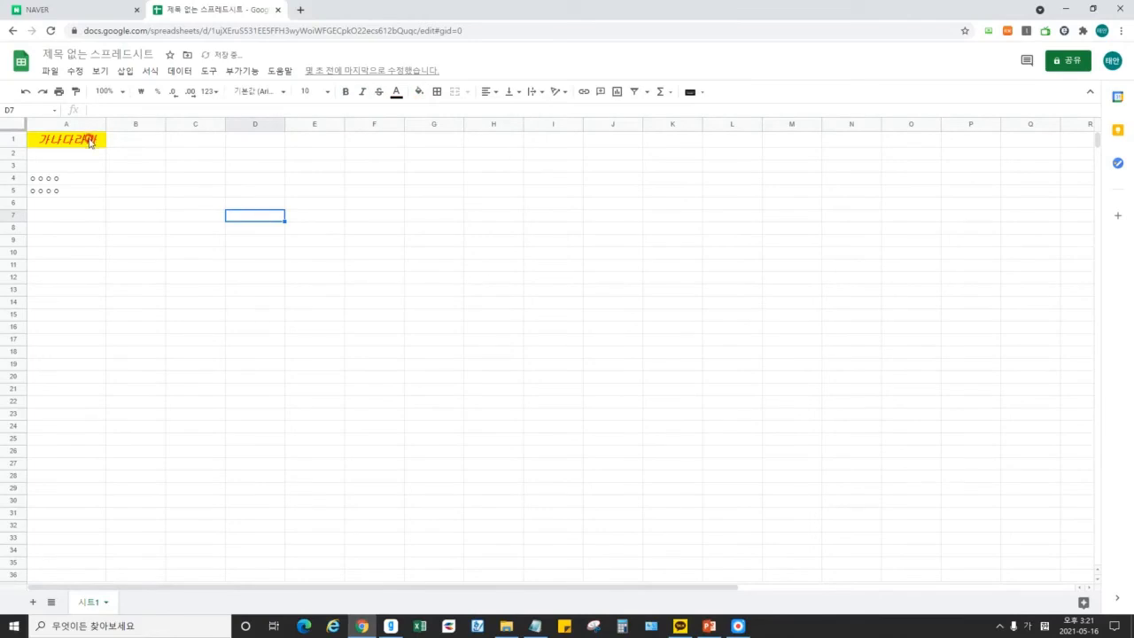
left_click(493, 155)
left_click(433, 216)
left_click(272, 241)
left_click(253, 180)
left_click(666, 205)
left_click(686, 168)
left_click(553, 204)
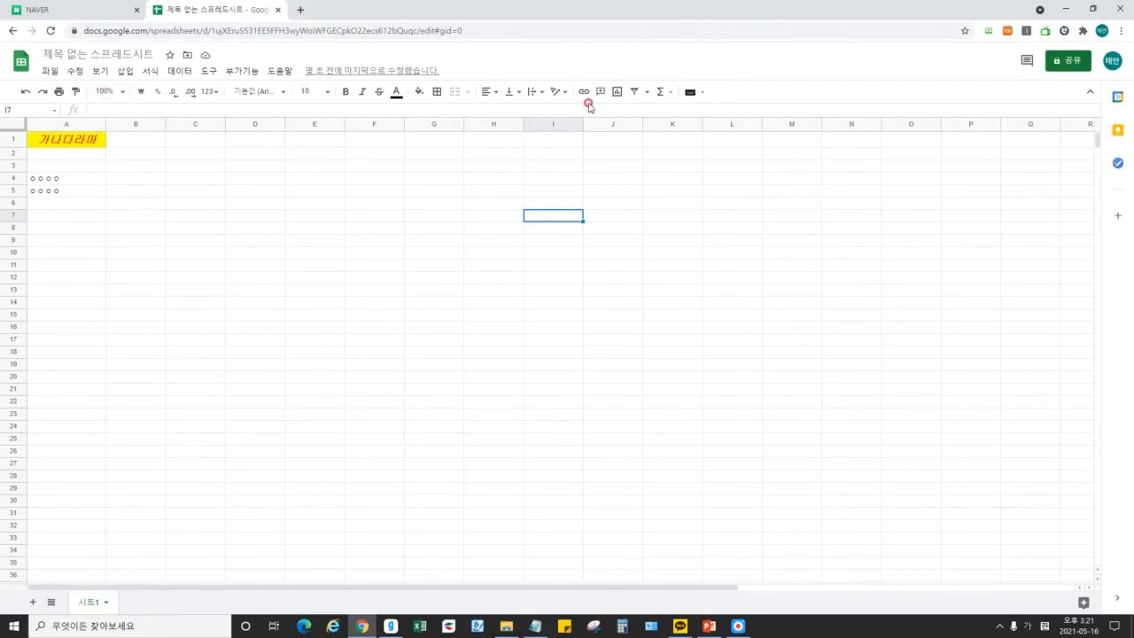
left_click(130, 185)
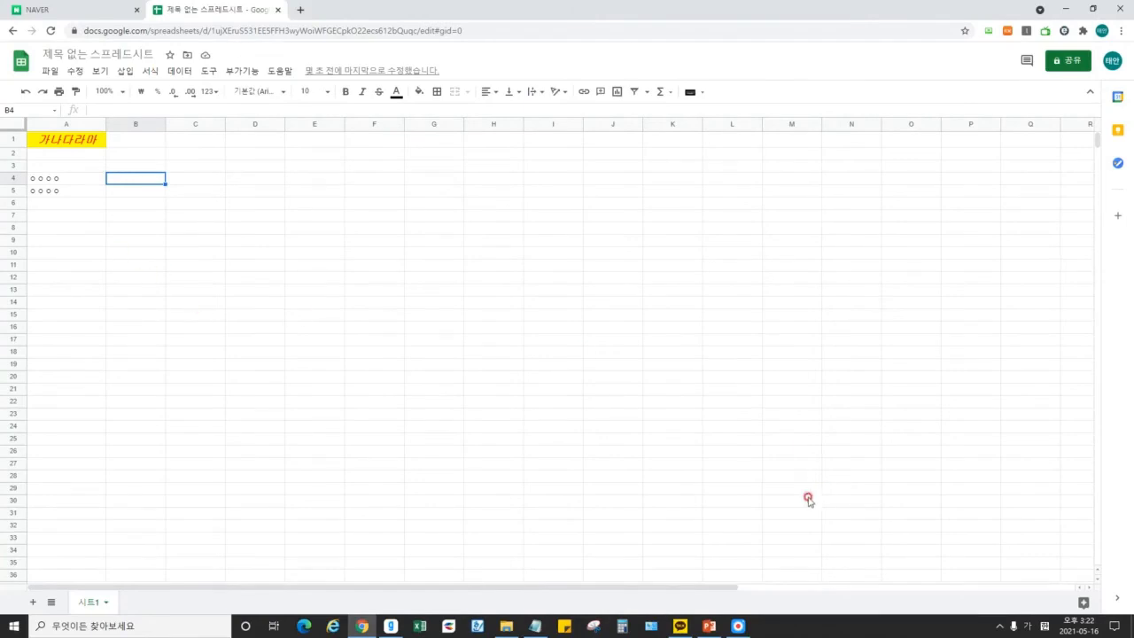
left_click(737, 625)
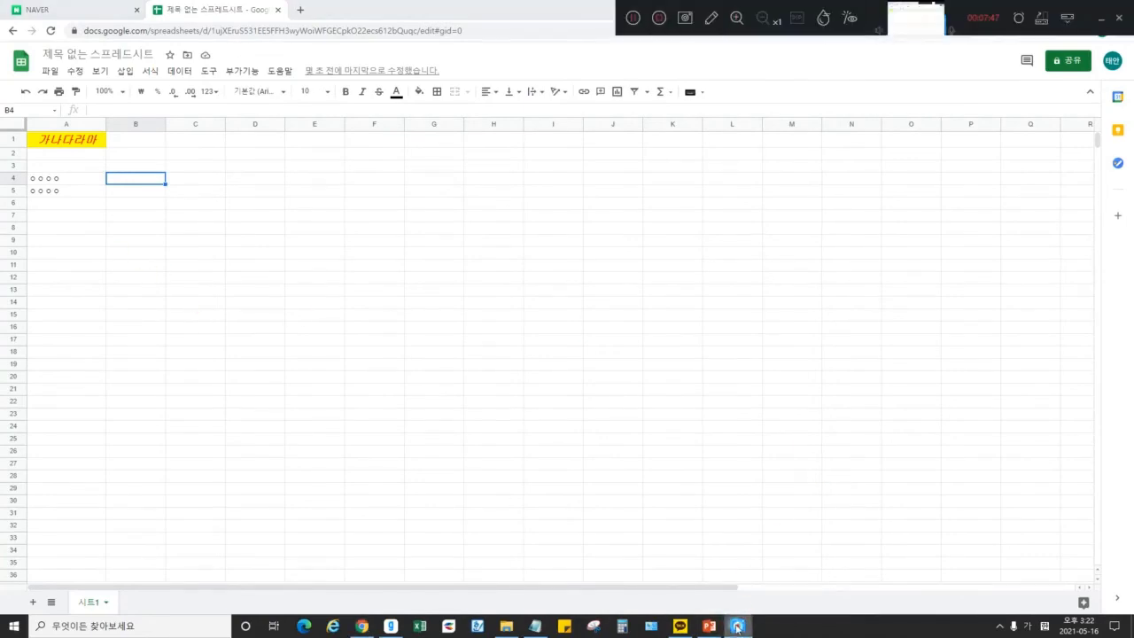
left_click(633, 19)
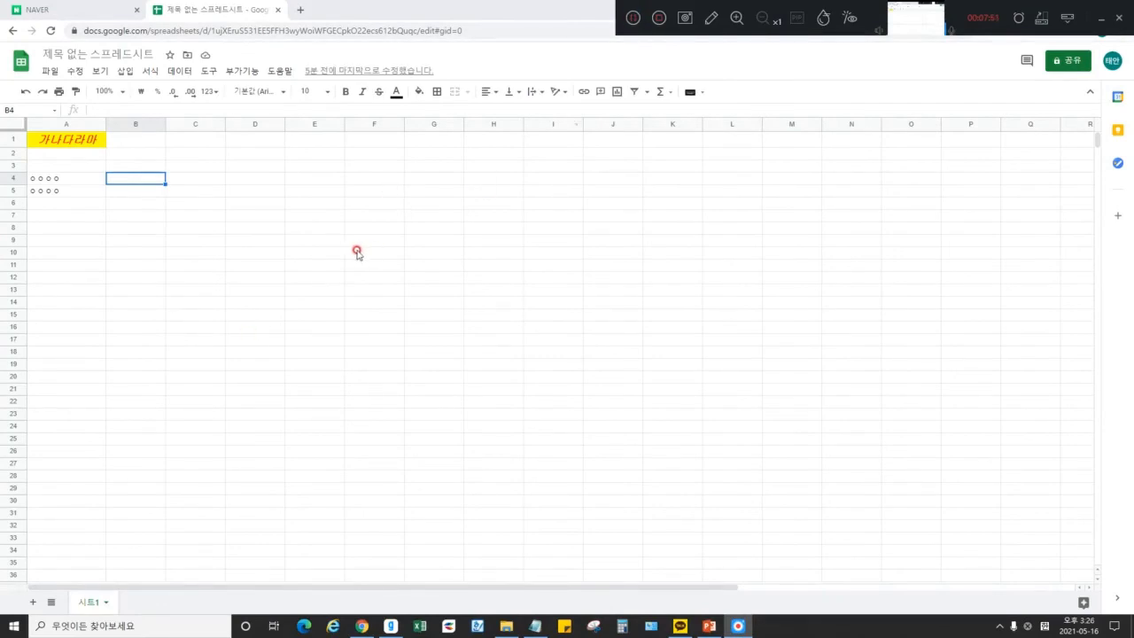
left_click(357, 253)
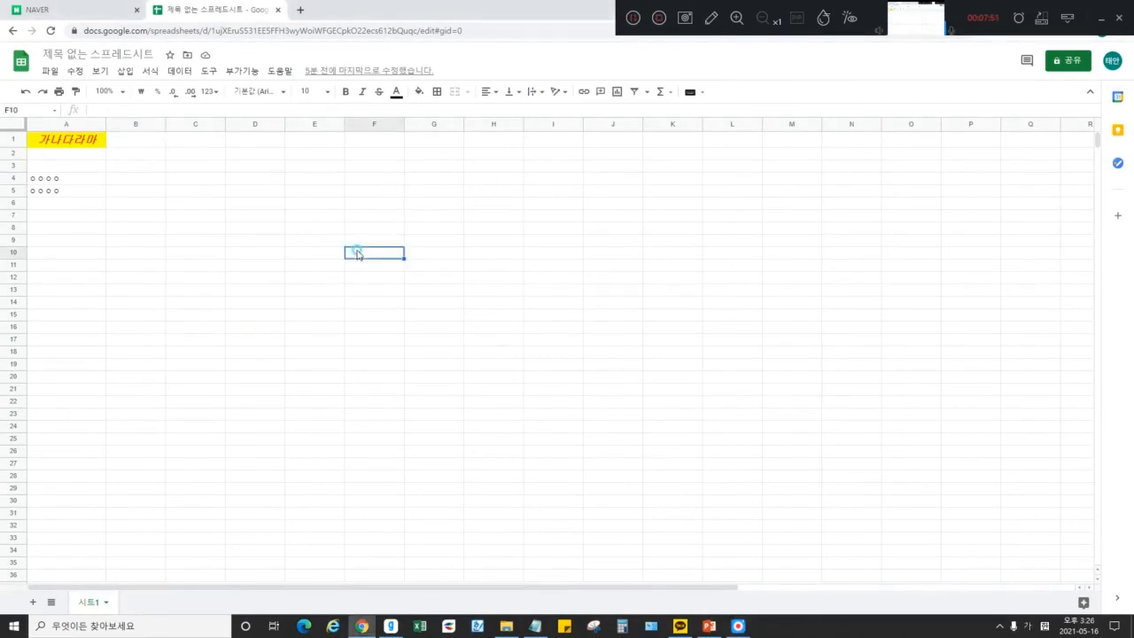
left_click(549, 204)
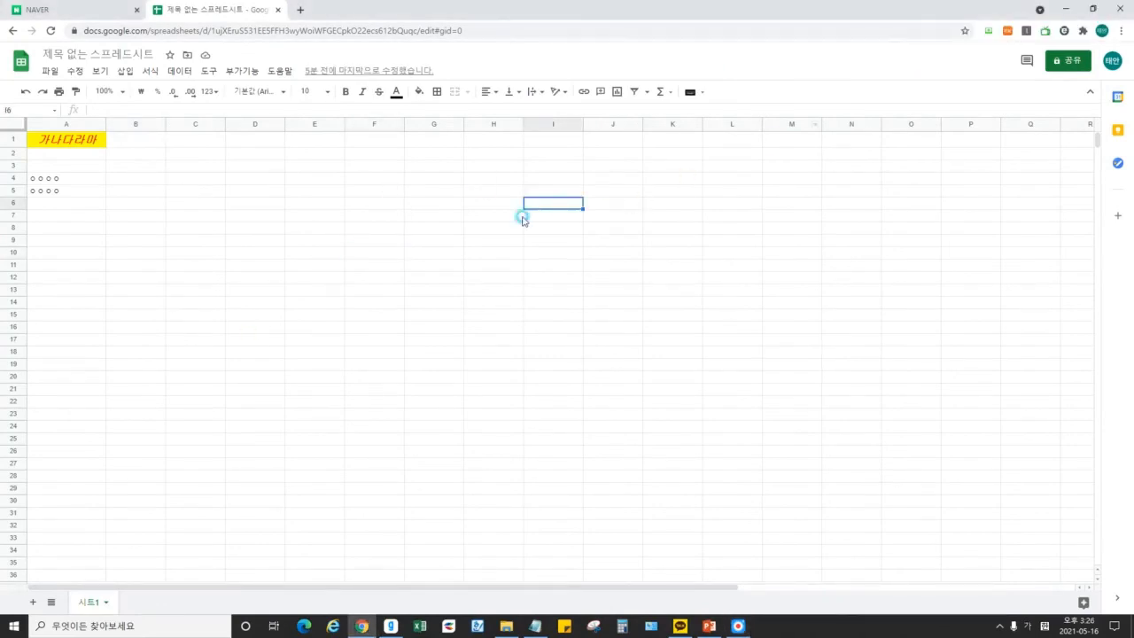
left_click(332, 203)
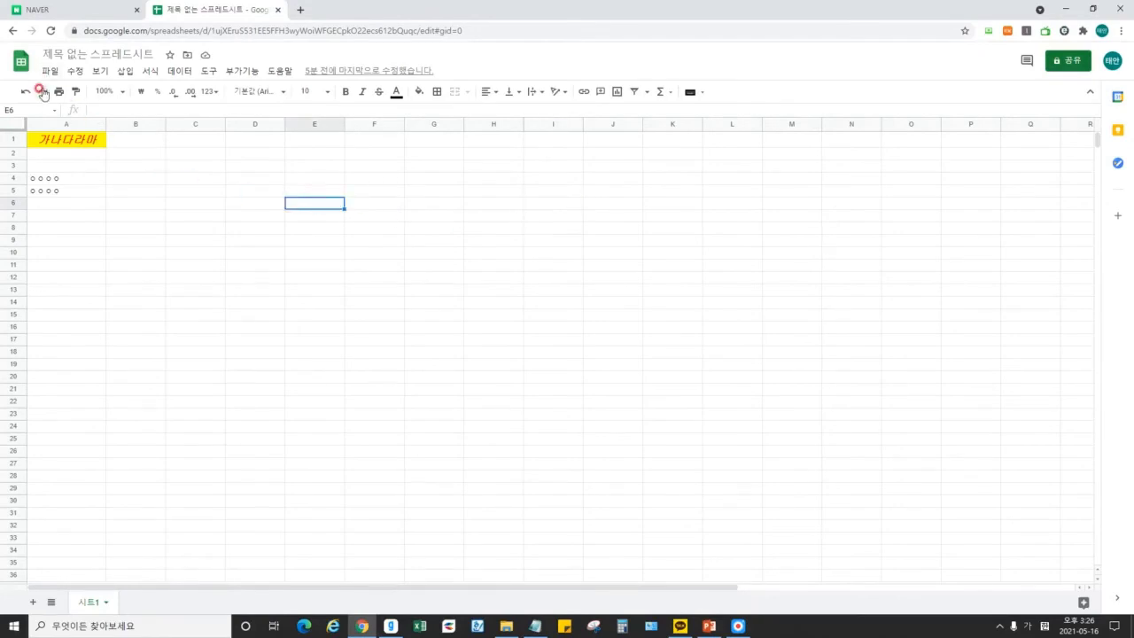
left_click(137, 177)
left_click(177, 186)
left_click(181, 142)
left_click(144, 142)
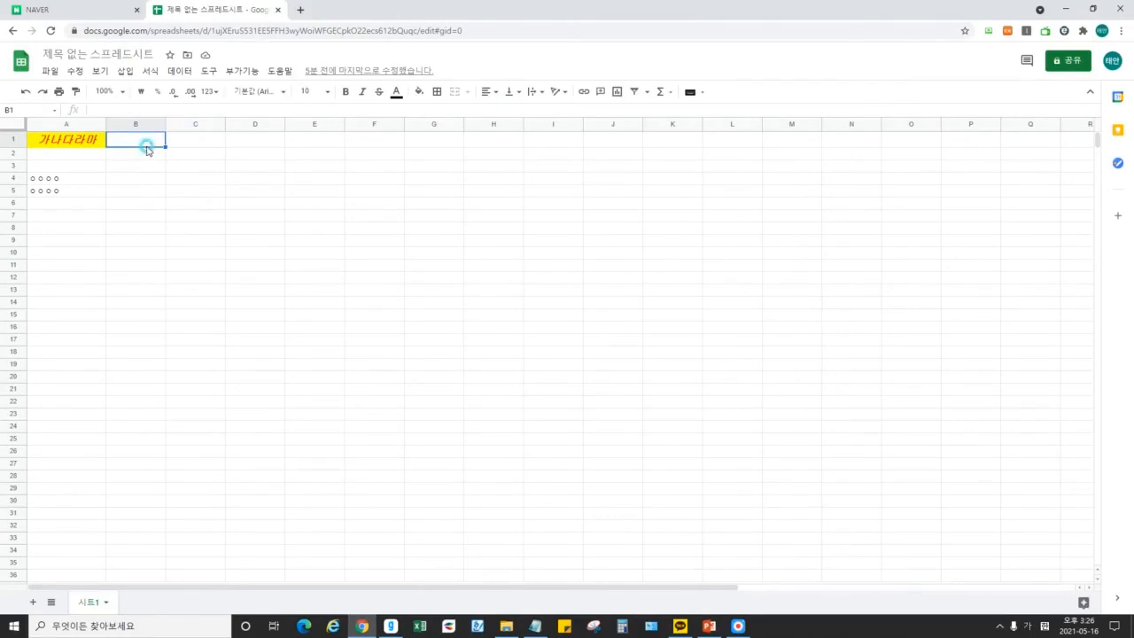
Circle the number format, alignment and filter/function tool groups in red with the screen recorder's pen, and dismiss the annotations.
left_click(736, 626)
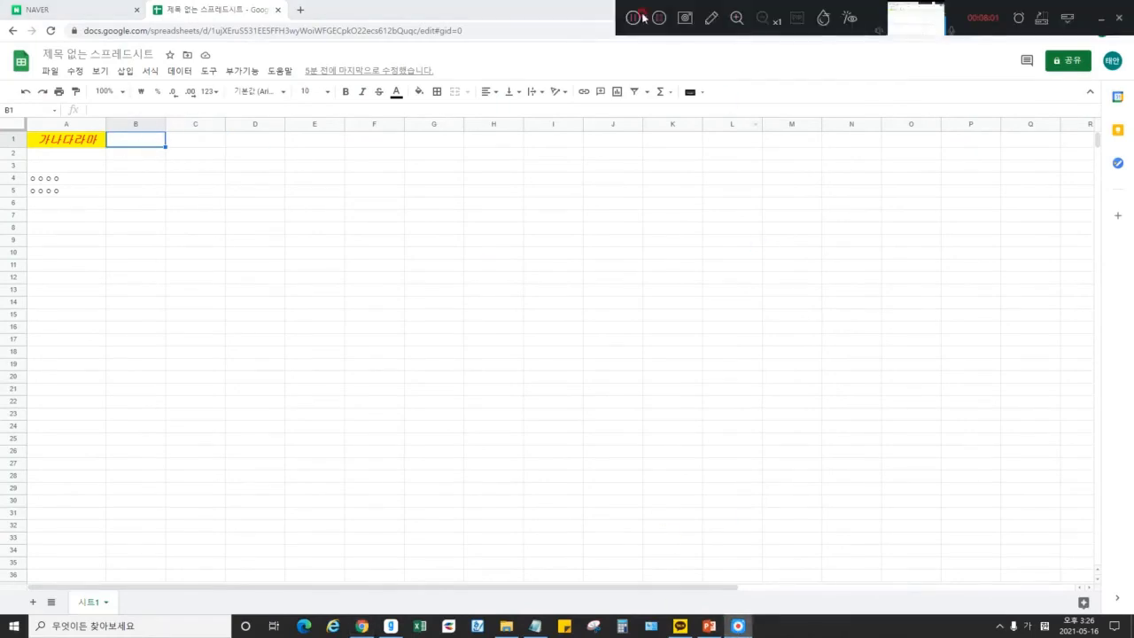
left_click(710, 18)
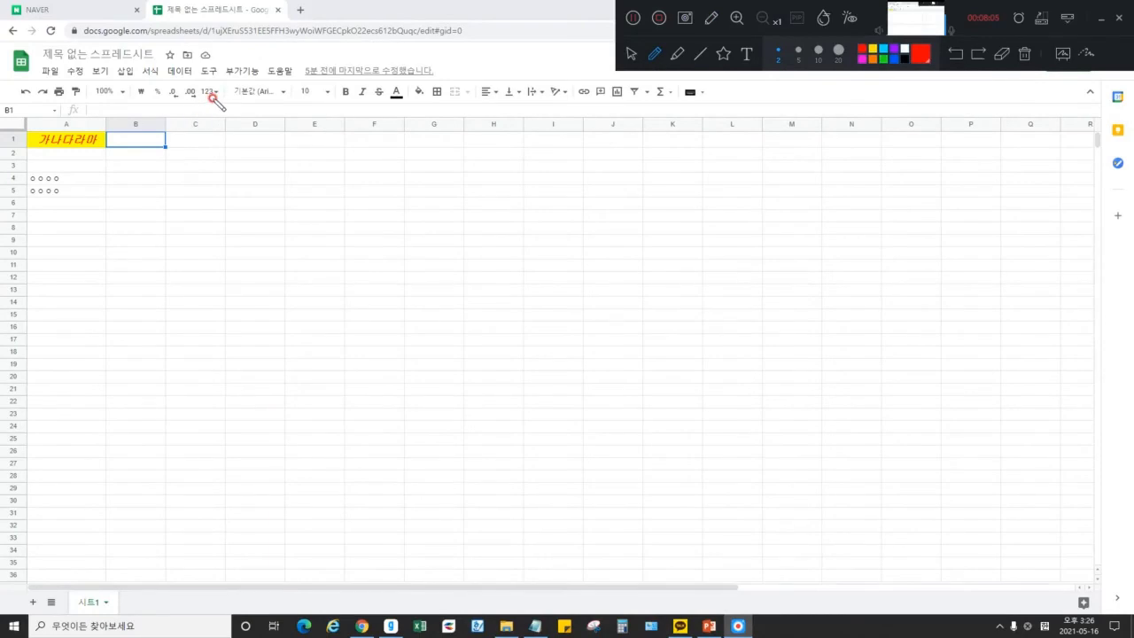
mouse_move(222, 103)
left_mouse_down()
mouse_move(139, 97)
mouse_move(152, 81)
mouse_move(222, 87)
mouse_move(225, 99)
left_mouse_up()
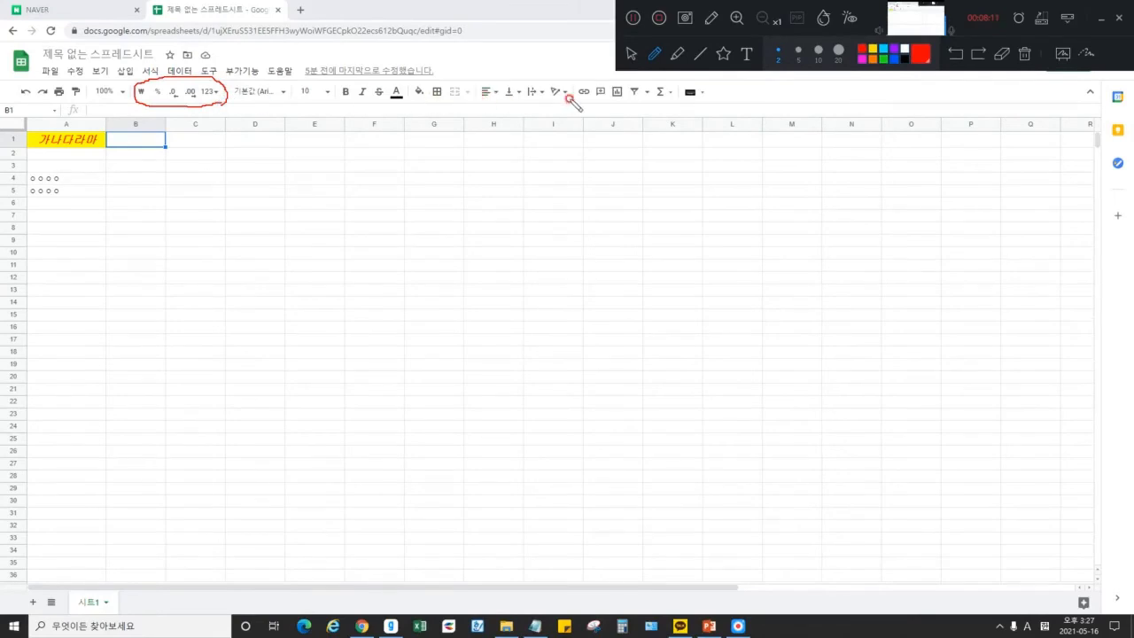
mouse_move(580, 98)
left_mouse_down()
mouse_move(503, 105)
mouse_move(494, 85)
mouse_move(582, 96)
left_mouse_up()
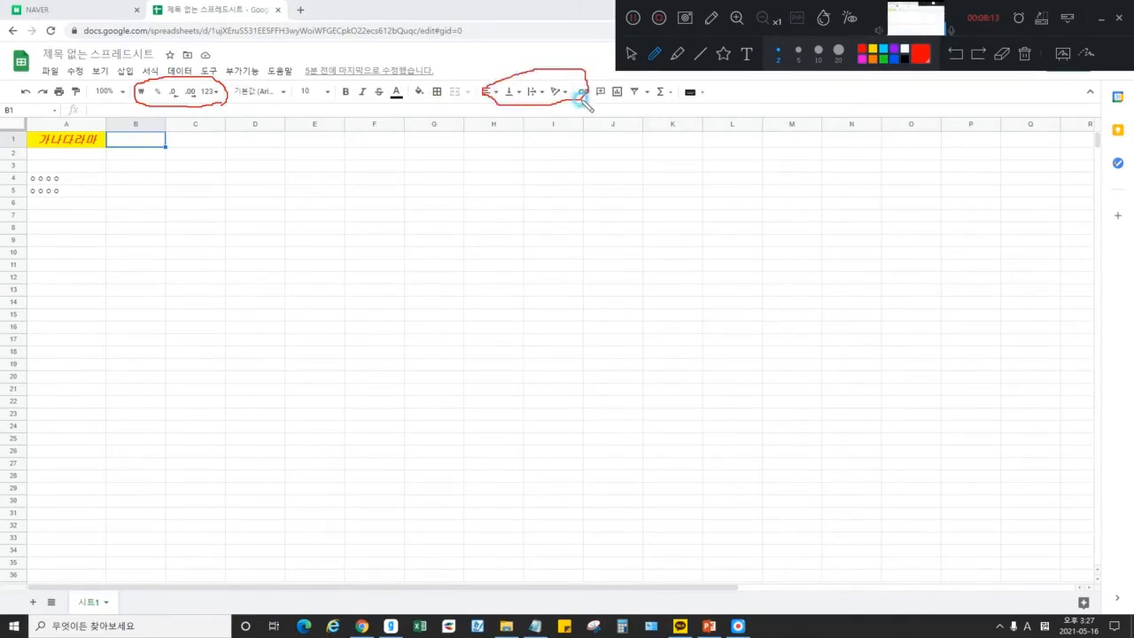
mouse_move(663, 105)
left_mouse_down()
mouse_move(633, 97)
mouse_move(673, 78)
mouse_move(666, 101)
left_mouse_up()
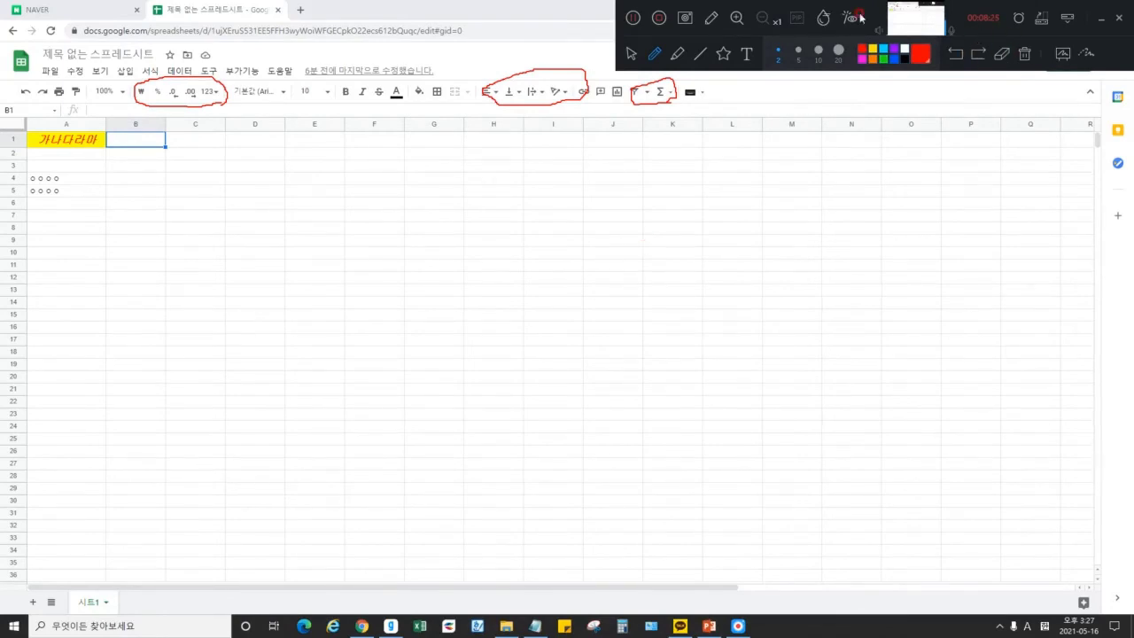
left_click(1100, 18)
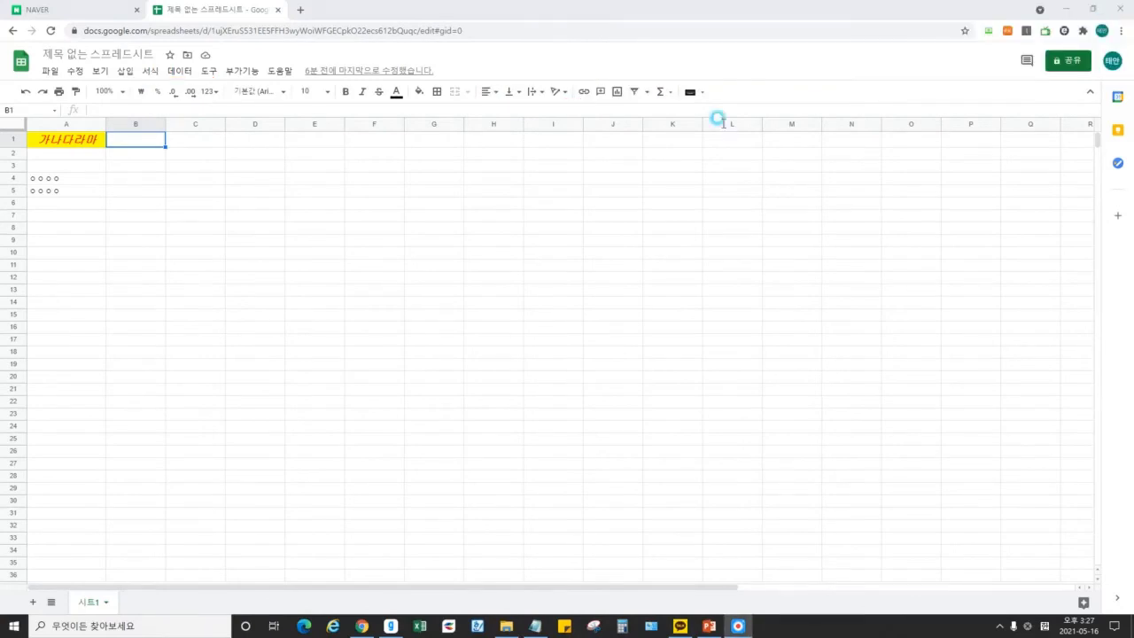
Select cell B8 and open the list of number formats to examine the available options.
left_click(396, 288)
left_click(170, 203)
left_click(161, 223)
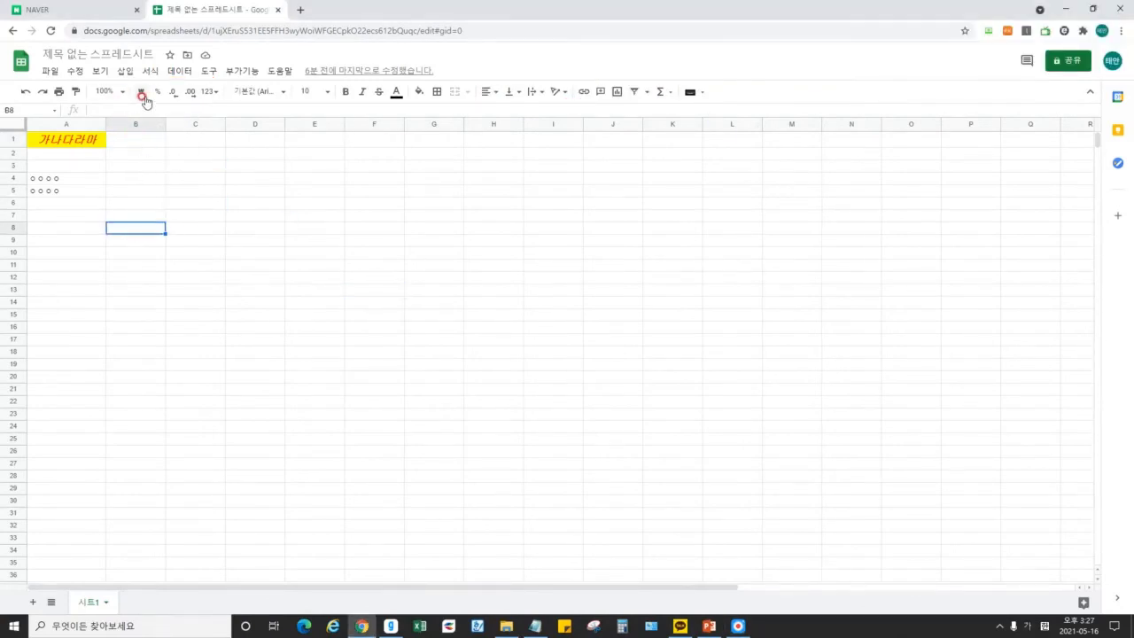
left_click(144, 97)
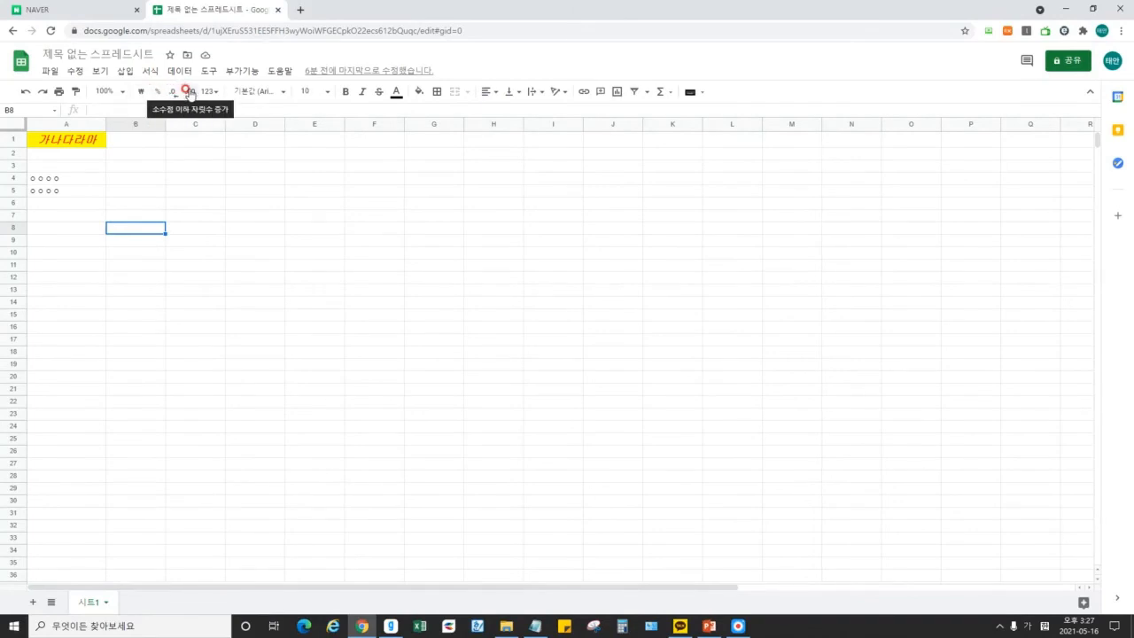
left_click(212, 92)
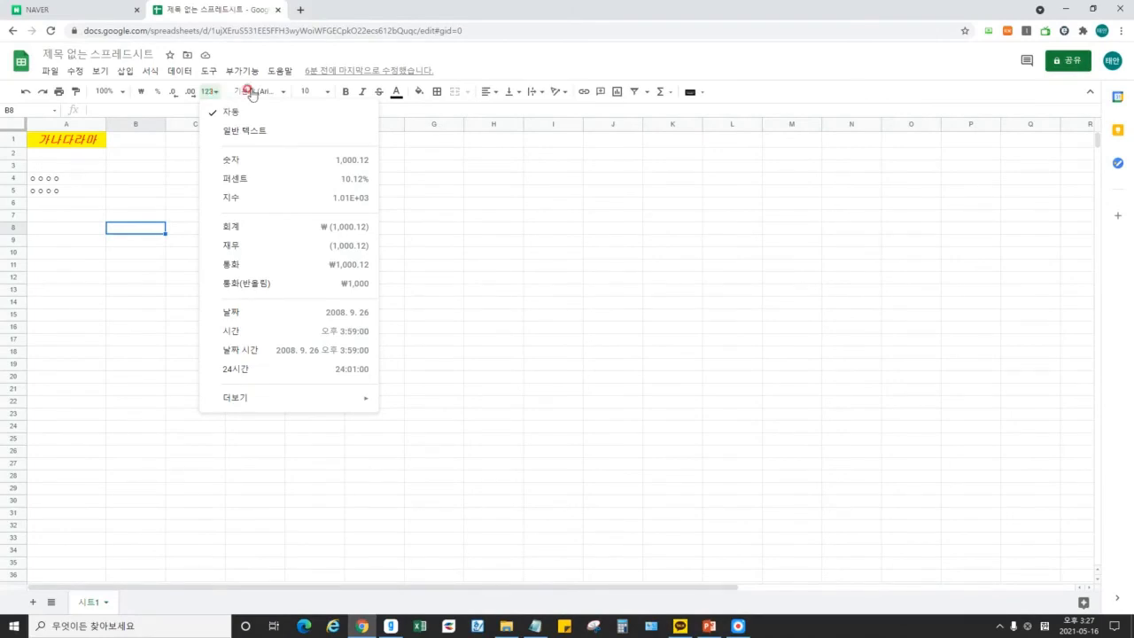
Open the additional date and time formats for cell B8, look through the available patterns and close without applying one.
mouse_move(304, 397)
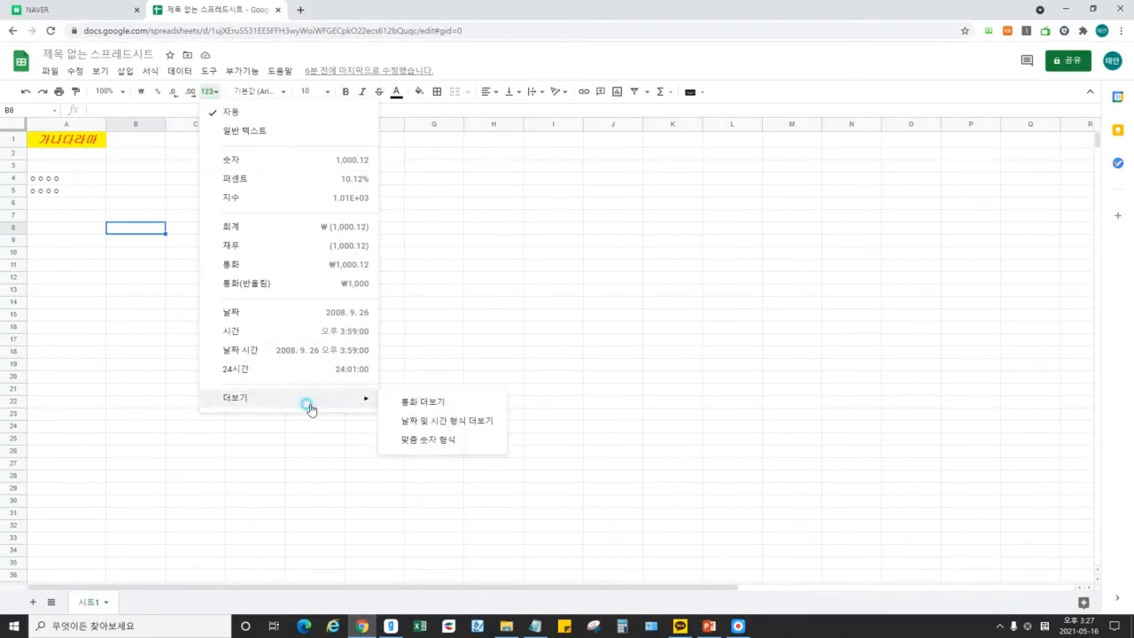
left_click(438, 420)
scroll(611, 333, "down", 5)
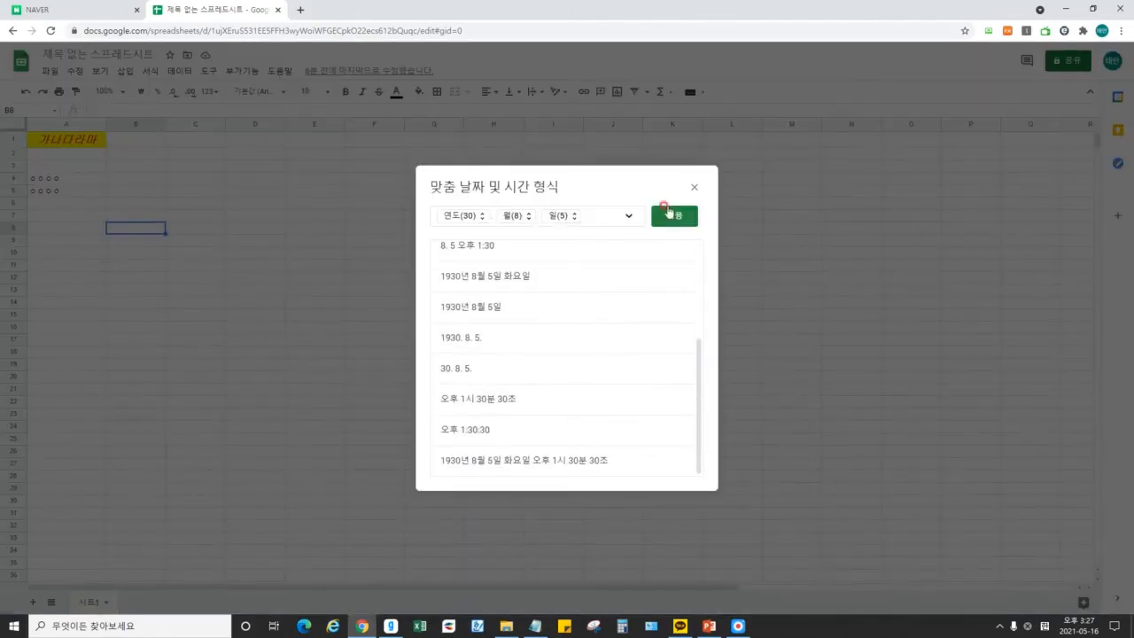
scroll(587, 346, "up", 5)
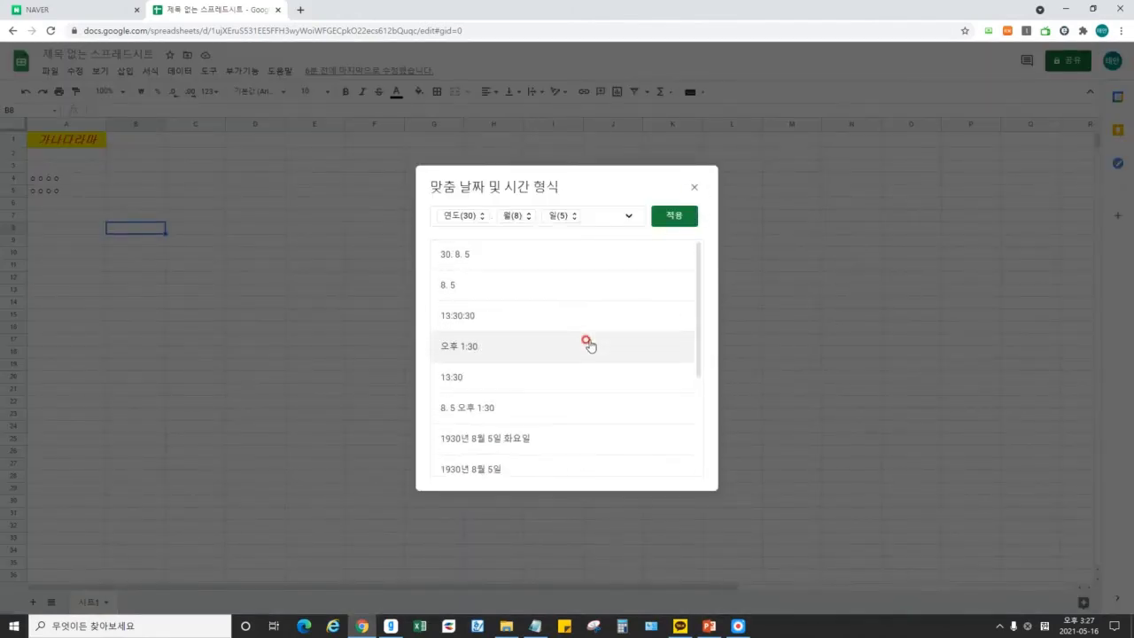
left_click(690, 186)
left_click(330, 203)
left_click(205, 167)
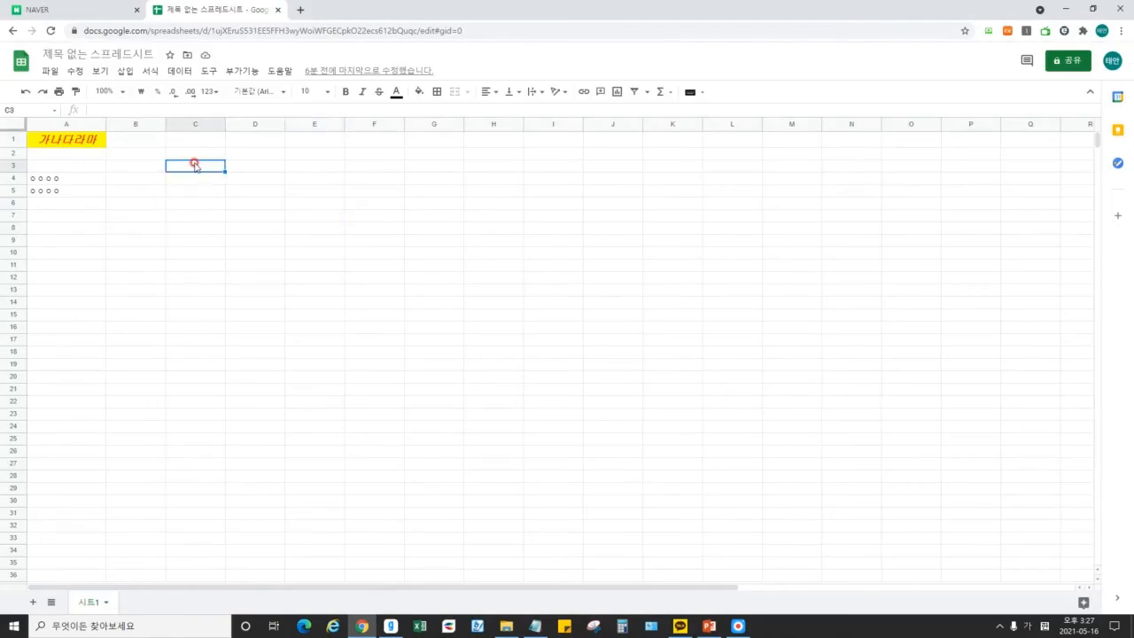
left_click(195, 231)
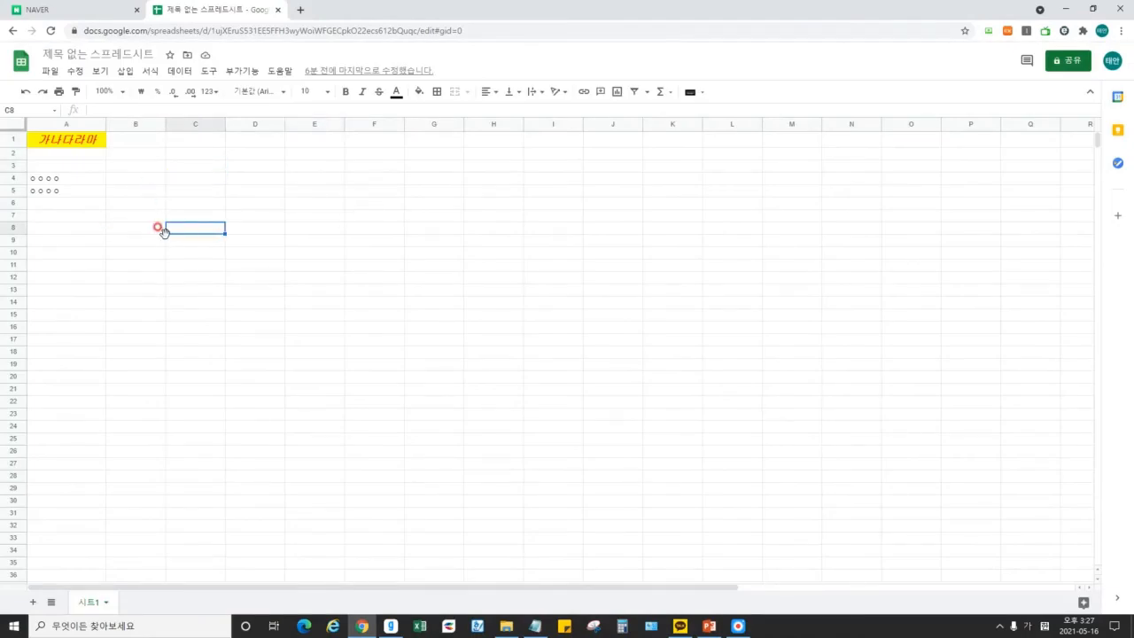
left_click(138, 204)
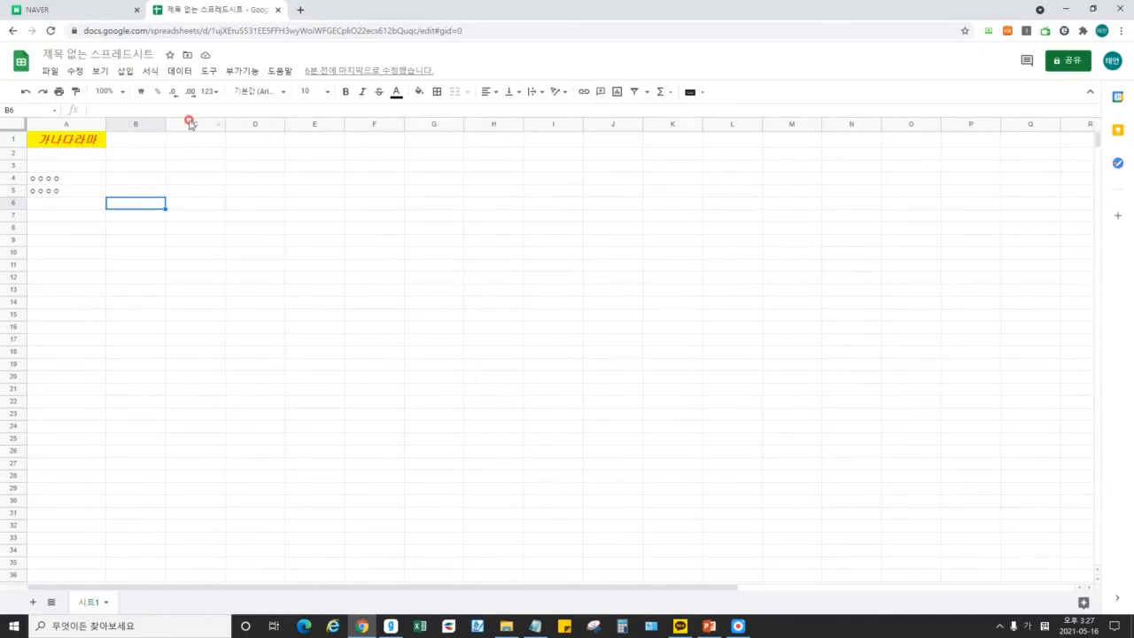
left_click(210, 92)
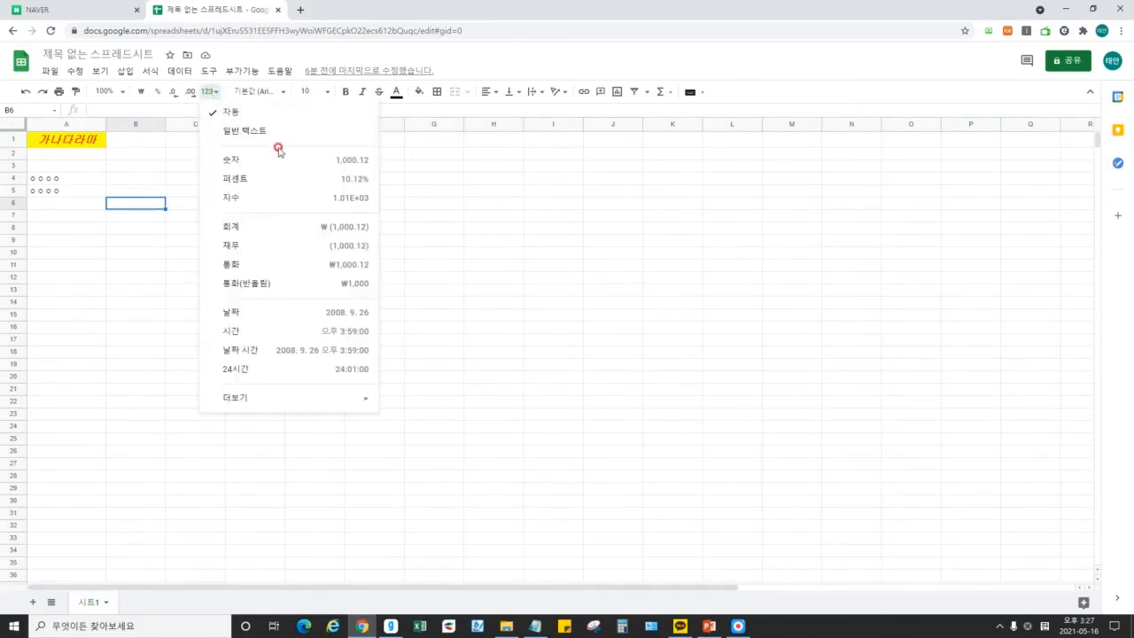
left_click(435, 324)
left_click_drag(67, 191, 76, 217)
left_click(76, 217)
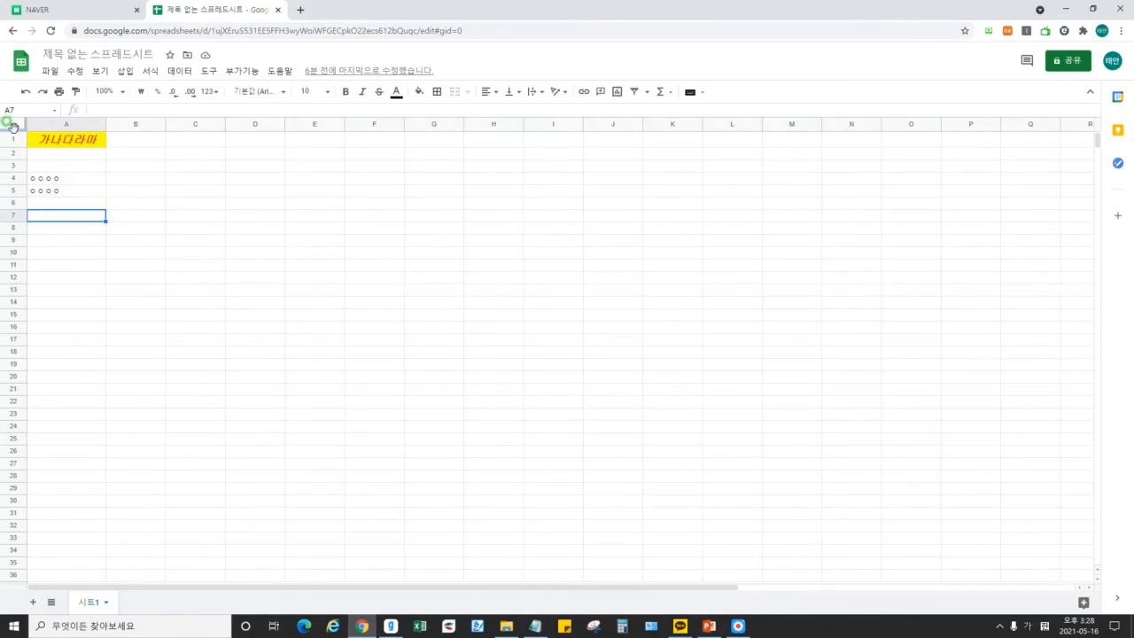
right_click(18, 133)
left_click(310, 216)
left_click(57, 145)
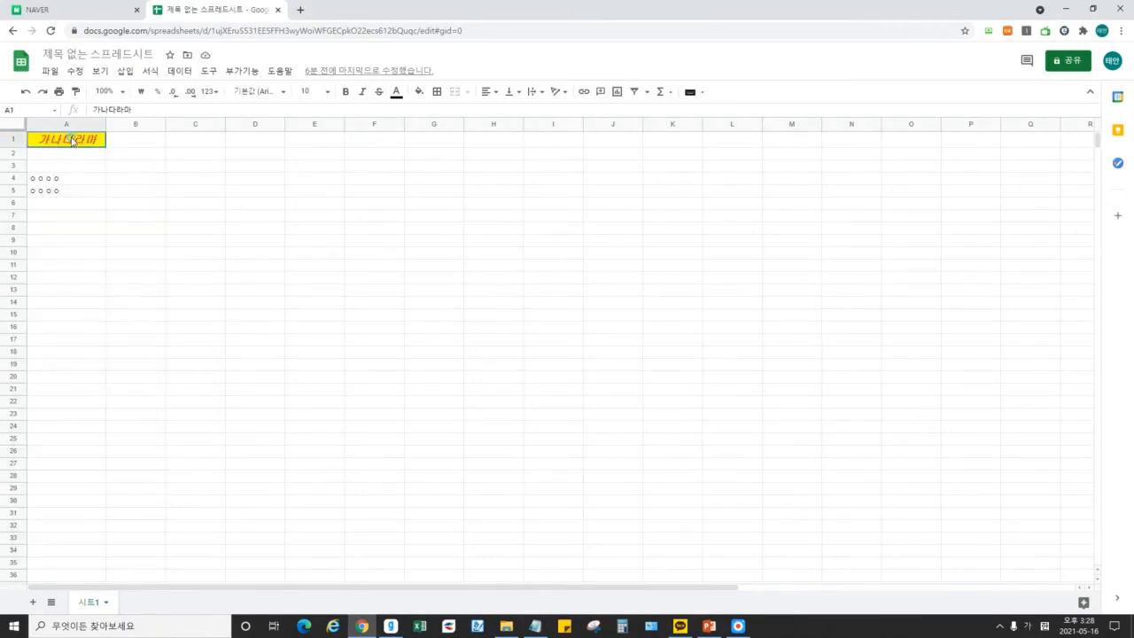
Delete the circle characters from cells A4 and A5.
left_click(65, 179)
key("Delete")
left_click(59, 188)
key("Delete")
Enter the number 1234567 in cell A3.
left_click(60, 165)
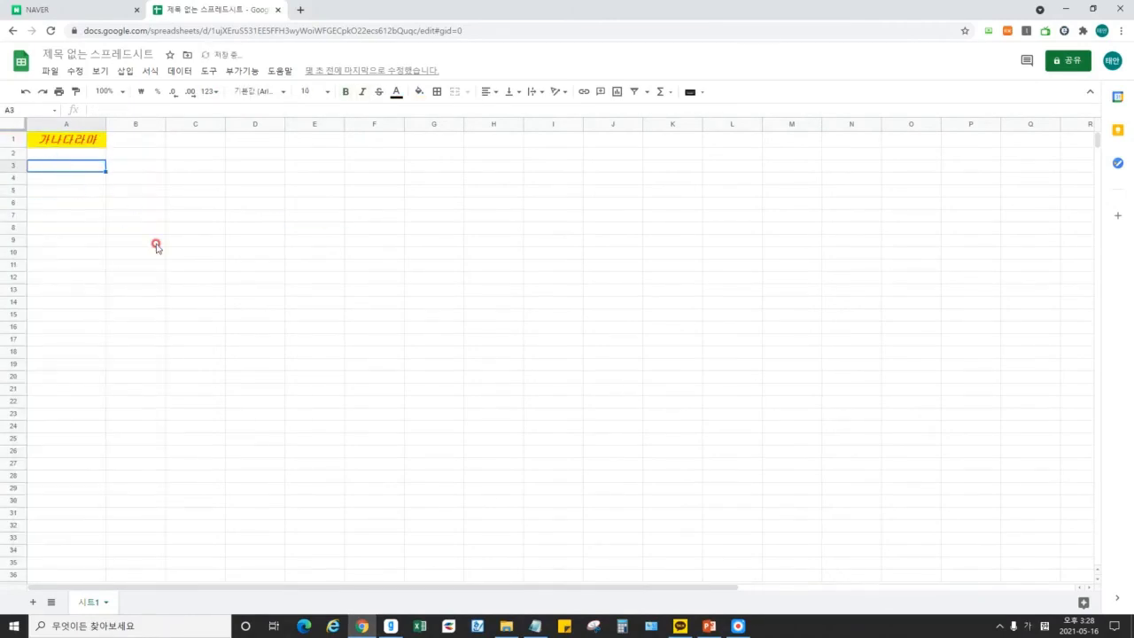
type("123")
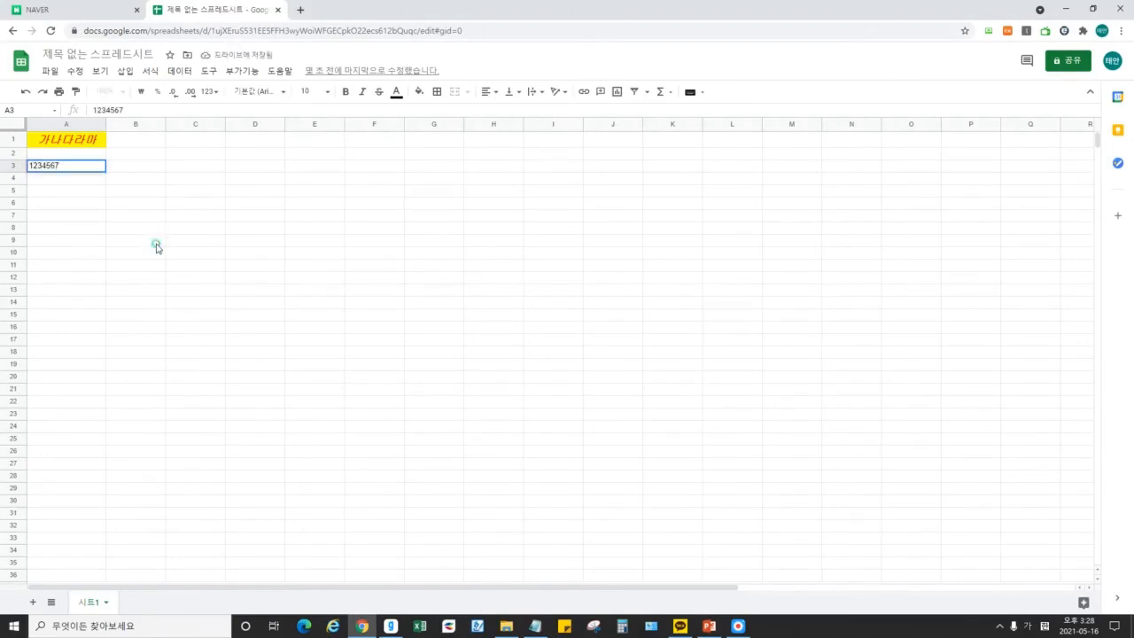
type("4567")
left_click(156, 245)
left_click(172, 191)
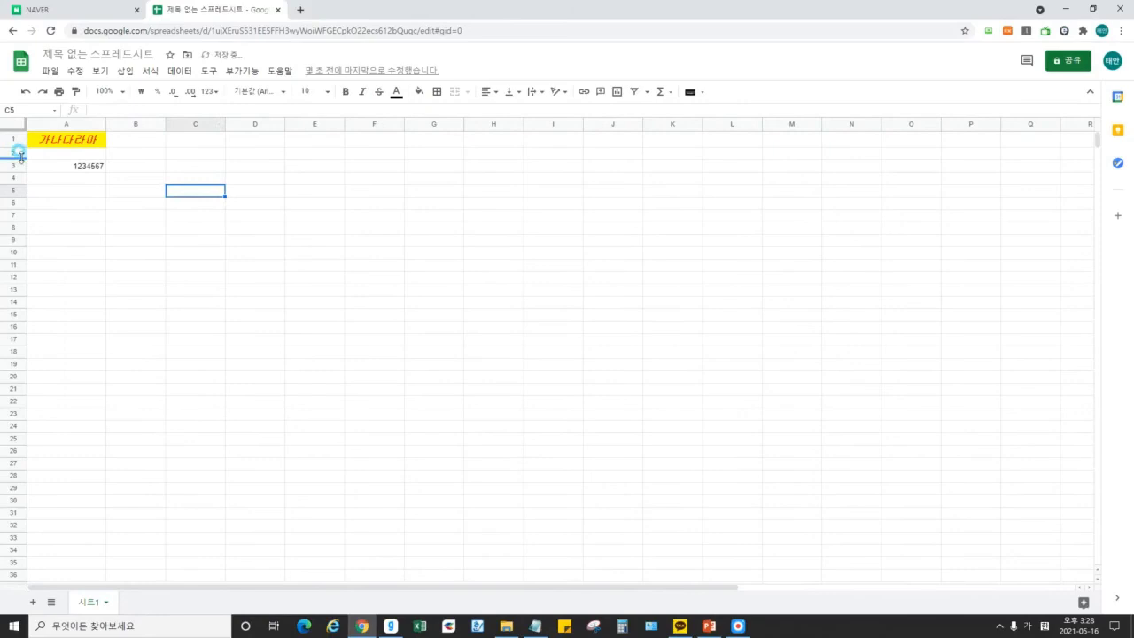
Apply the currency (₩) format to the number in cell A3.
left_click(69, 166)
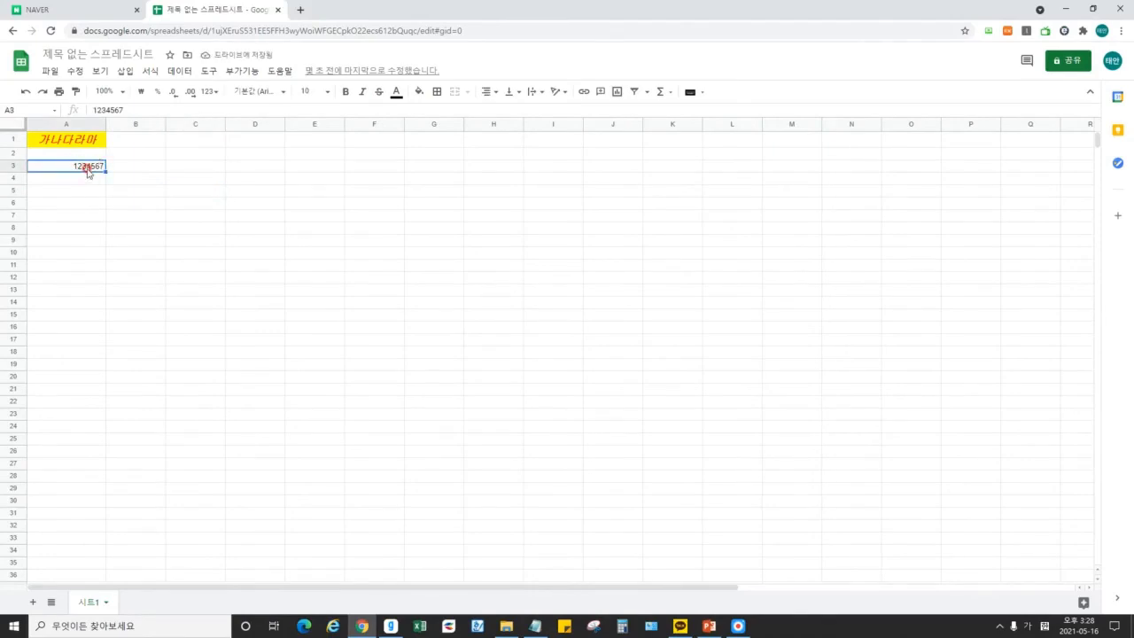
left_click(140, 92)
left_click(177, 228)
Remove both decimal places from the currency amount in cell A3.
left_click(58, 168)
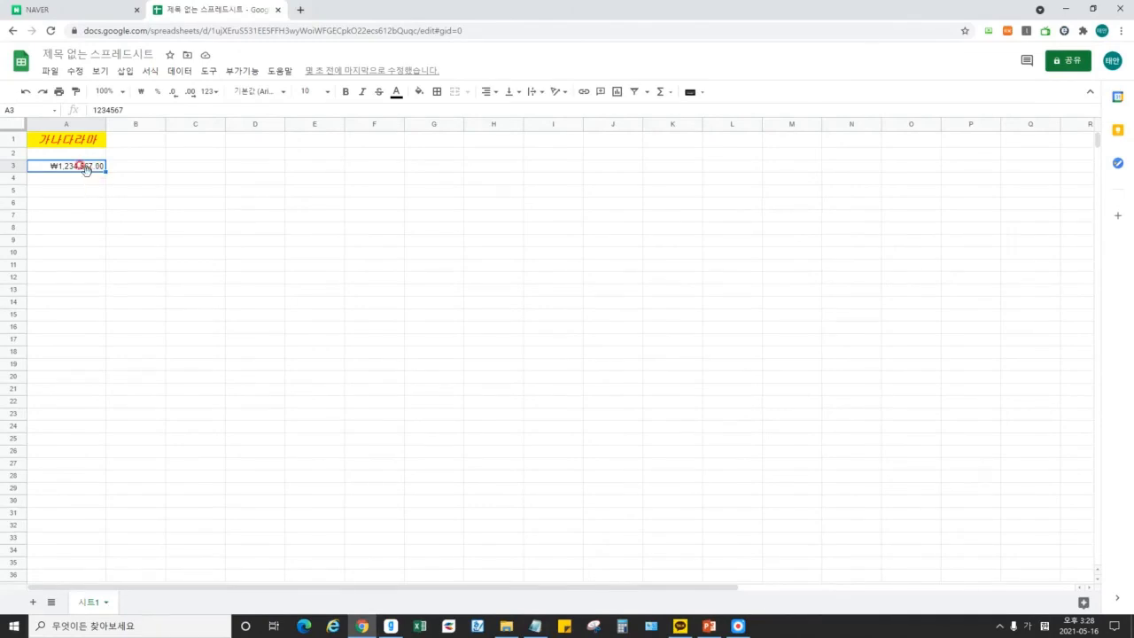
left_click(174, 94)
left_click(175, 94)
left_click(191, 202)
left_click(73, 167)
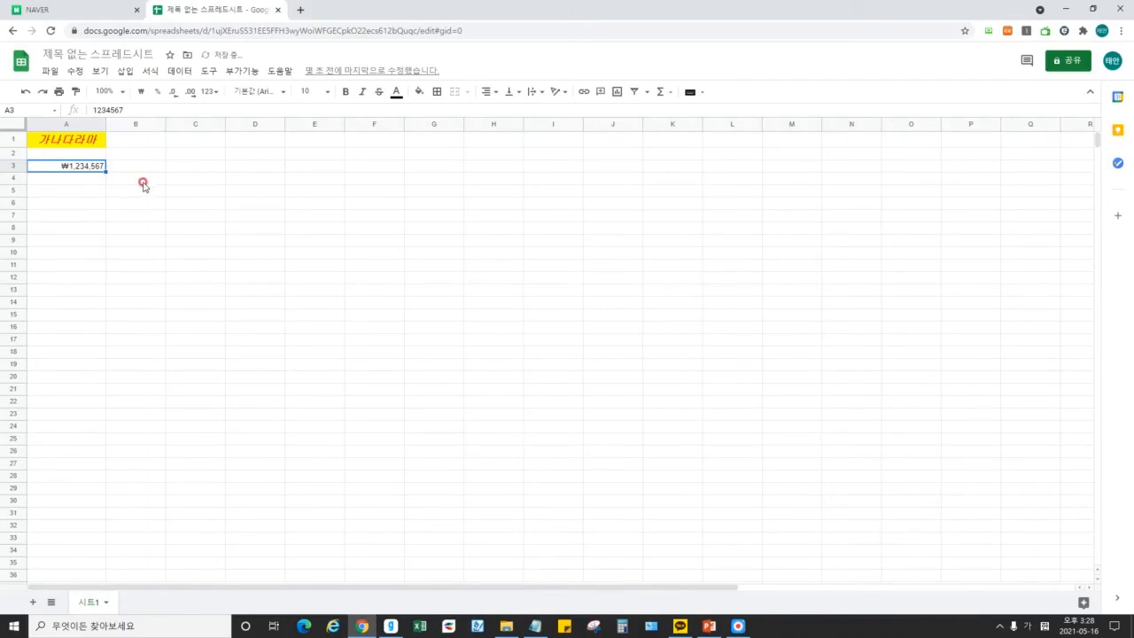
left_click(255, 215)
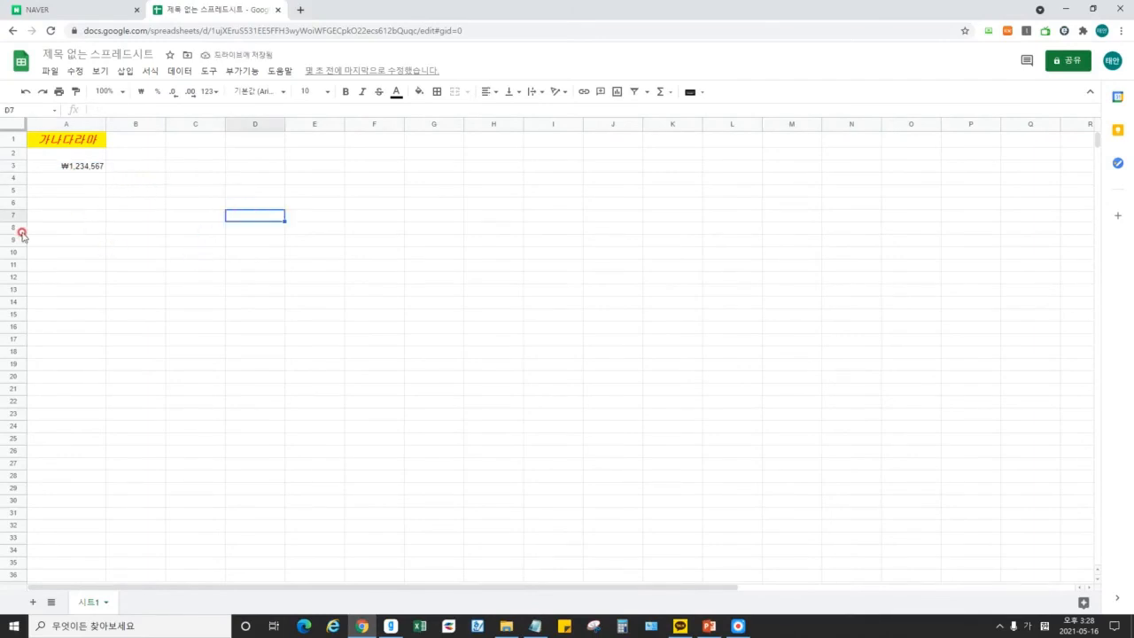
Enter 0.5 in cell A5 and format it as a percentage.
left_click(76, 193)
type("0.5")
key("Return")
left_click(418, 280)
left_click(78, 192)
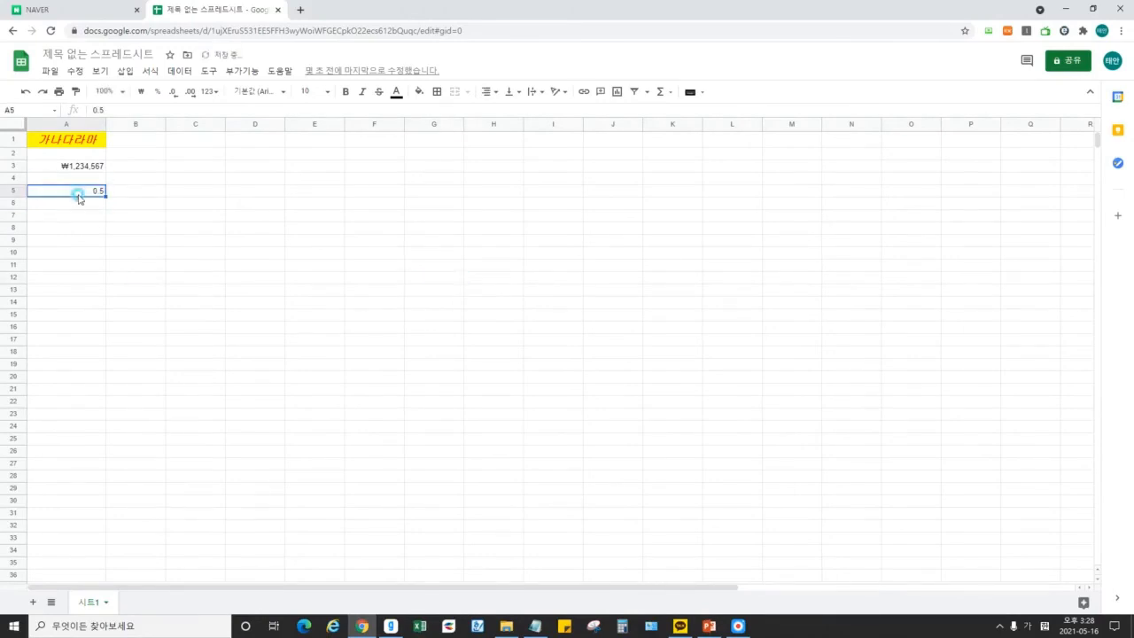
left_click(157, 91)
left_click(177, 222)
left_click(86, 193)
Enter 0.5 as a plain number in cell B5 for comparison with the percentage beside it.
left_click(146, 191)
type("0.")
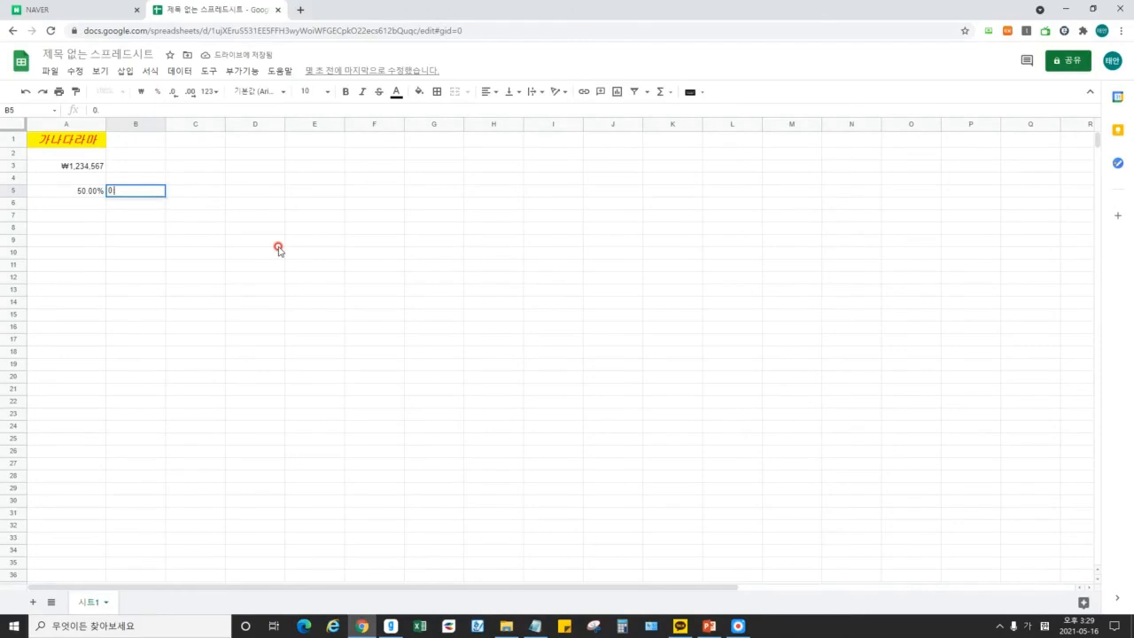
type("5")
key("Return")
Enter 0.7 in cell A6 and format it as a percentage.
left_click(65, 205)
type("0.7")
key("Return")
left_click(64, 203)
left_click(154, 91)
Enter 0.7 as a plain number in cell B6.
left_click(140, 203)
type("0.7")
key("Return")
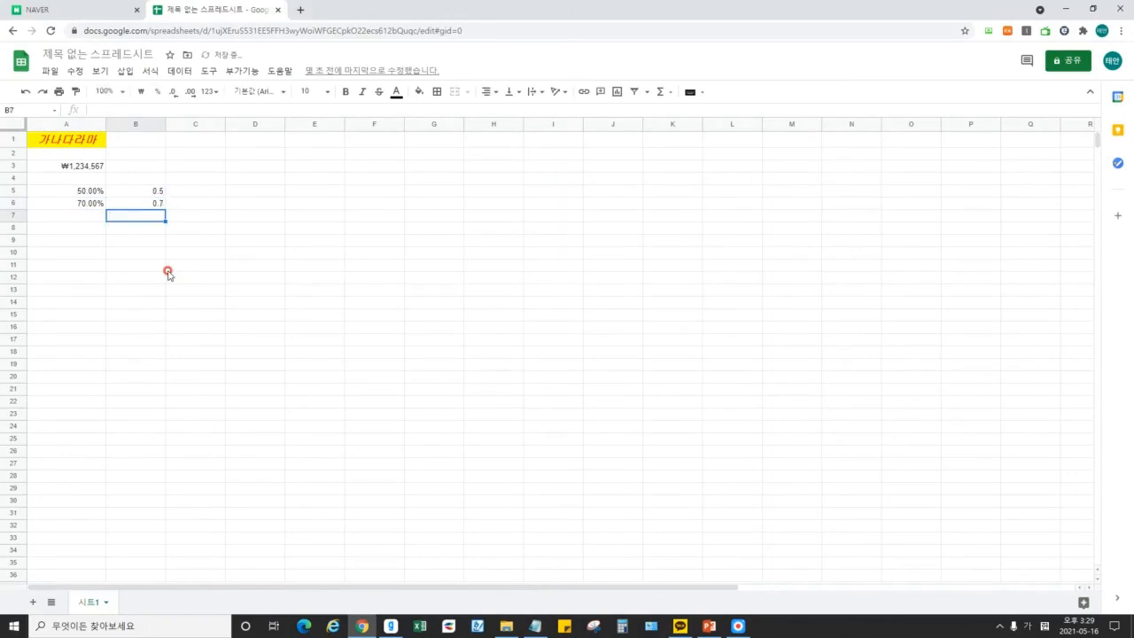
left_click(209, 241)
left_click(262, 203)
Remove both decimal places from the percentages in cells A5:A6.
left_click(113, 205)
left_click(83, 192)
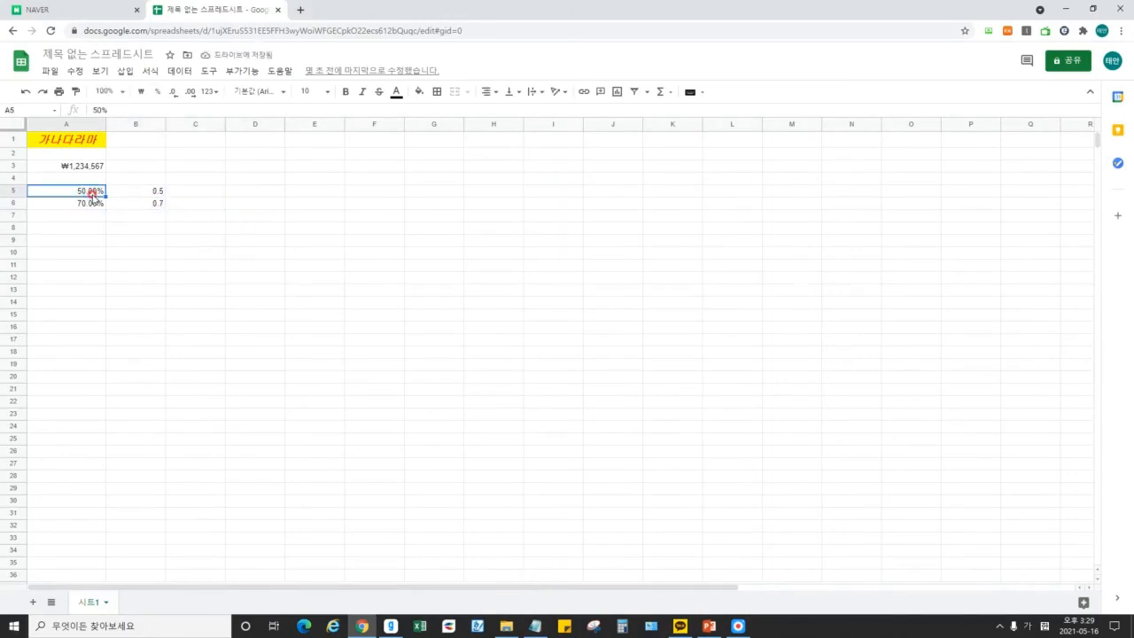
left_click_drag(101, 197, 86, 214)
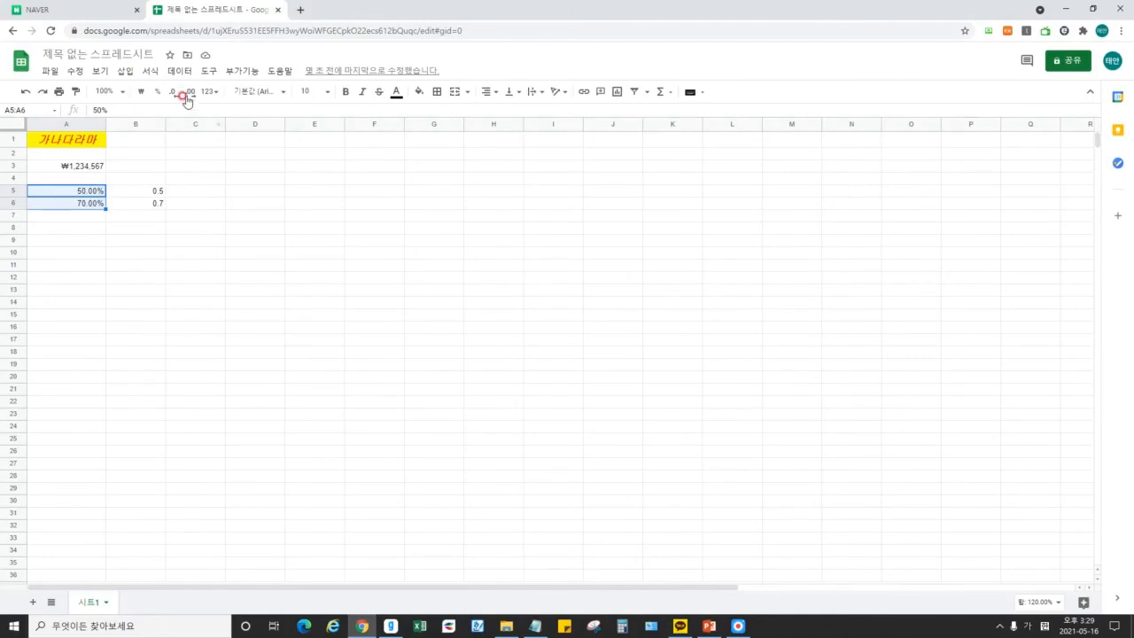
left_click(172, 92)
left_click(172, 92)
left_click(264, 187)
left_click(434, 304)
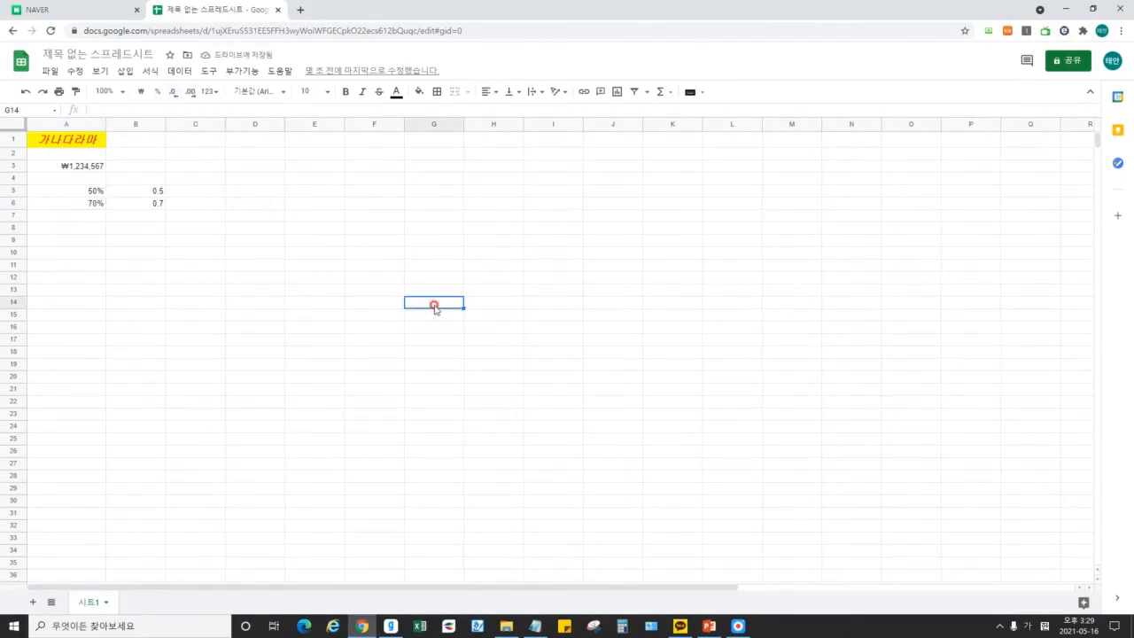
left_click(251, 271)
left_click(330, 227)
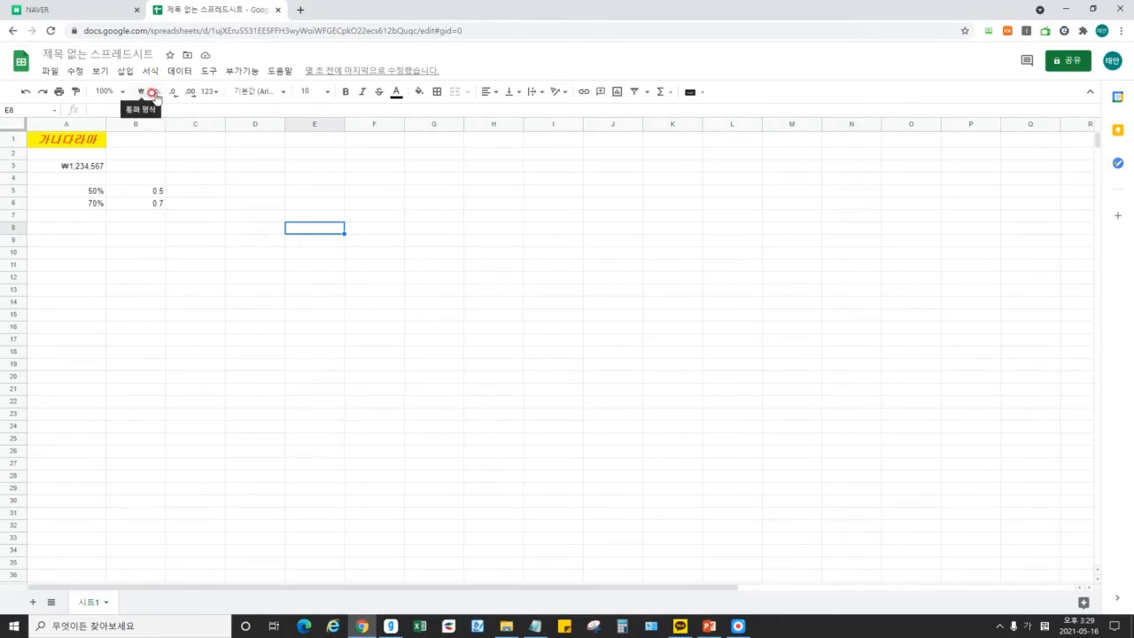
left_click(89, 226)
left_click(211, 92)
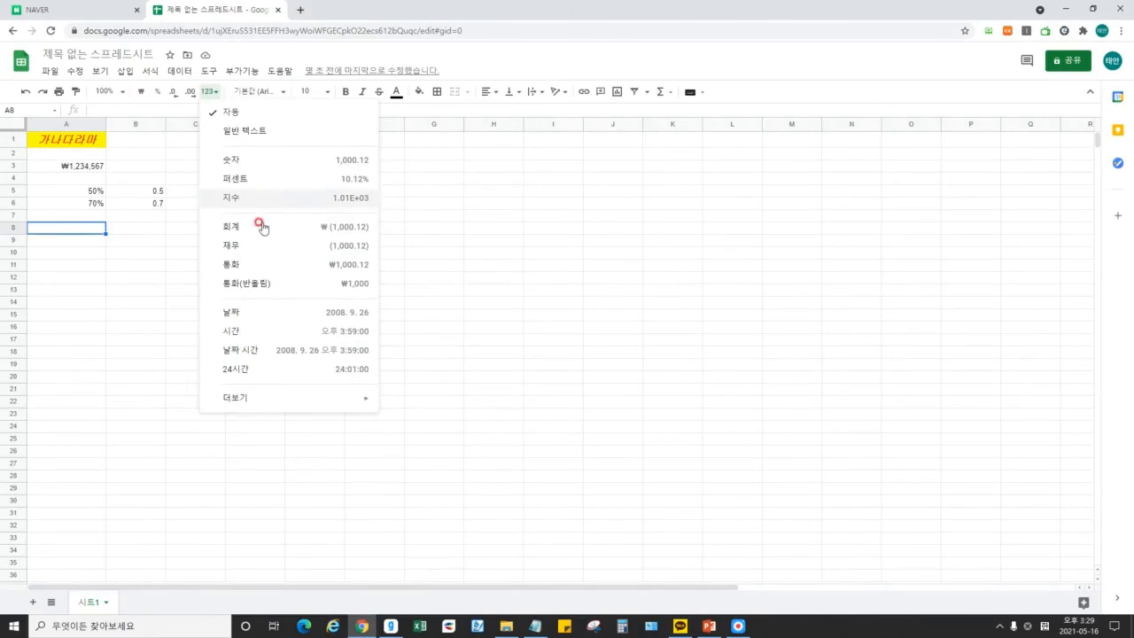
left_click_drag(187, 278, 171, 269)
left_click(82, 229)
left_click(246, 227)
left_click(244, 169)
left_click(202, 155)
left_click(193, 183)
Try out the fill handle by extending empty cell E8 down column E.
left_click(309, 230)
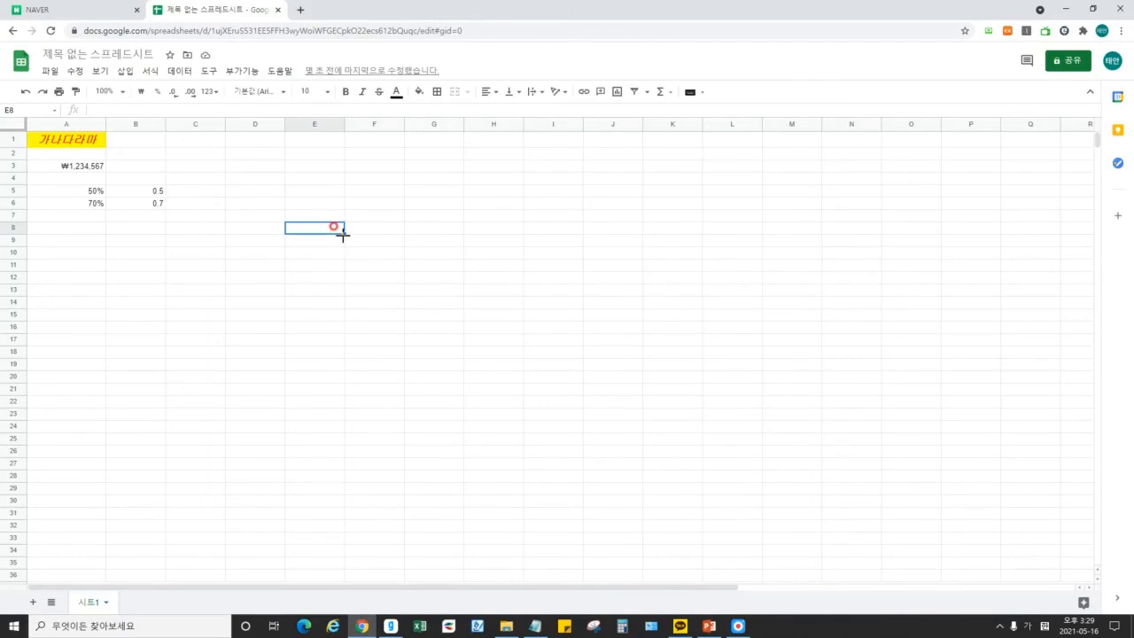
left_click_drag(344, 233, 348, 455)
left_click(373, 363)
left_click(295, 254)
left_click(219, 254)
left_click(144, 238)
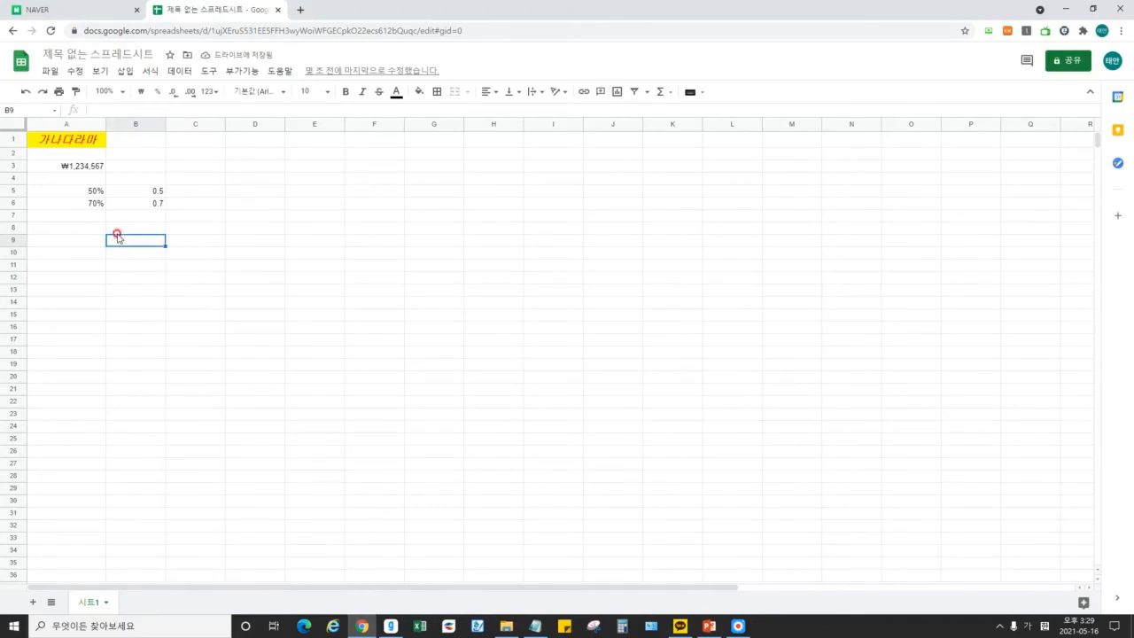
left_click(488, 317)
Switch to the Notepad lecture notes and add the line '3. 시트 용어2 "채우기핸들" : 연속되는 많은 데이터를 입력'.
left_click(535, 620)
key("Return")
type("3. 시트 용어2")
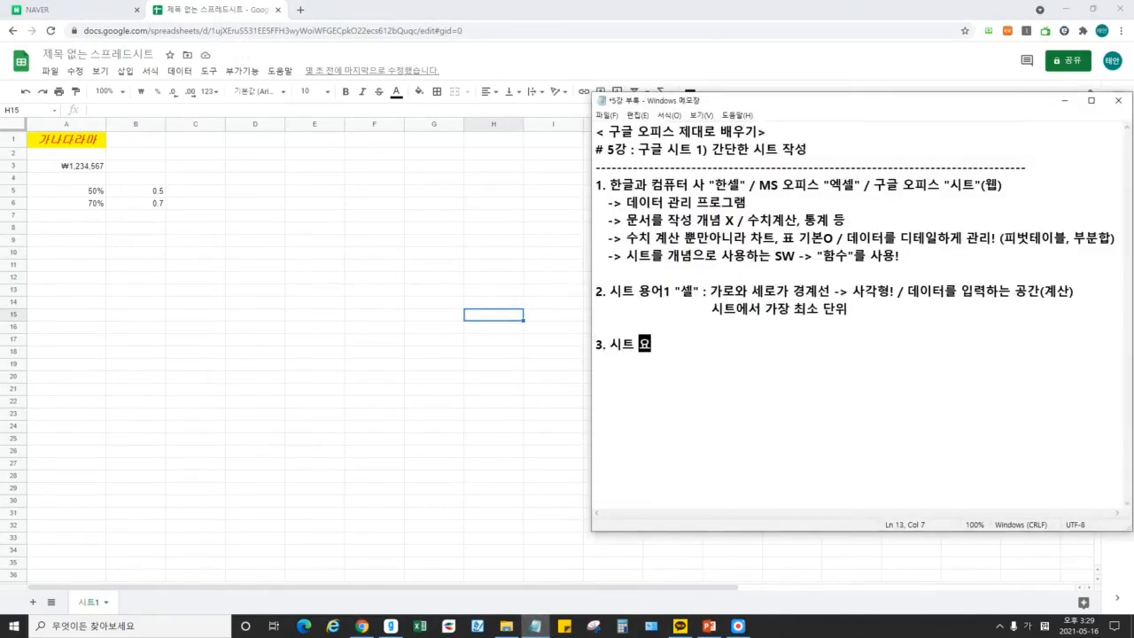
type(" \"채우기핸들\":")
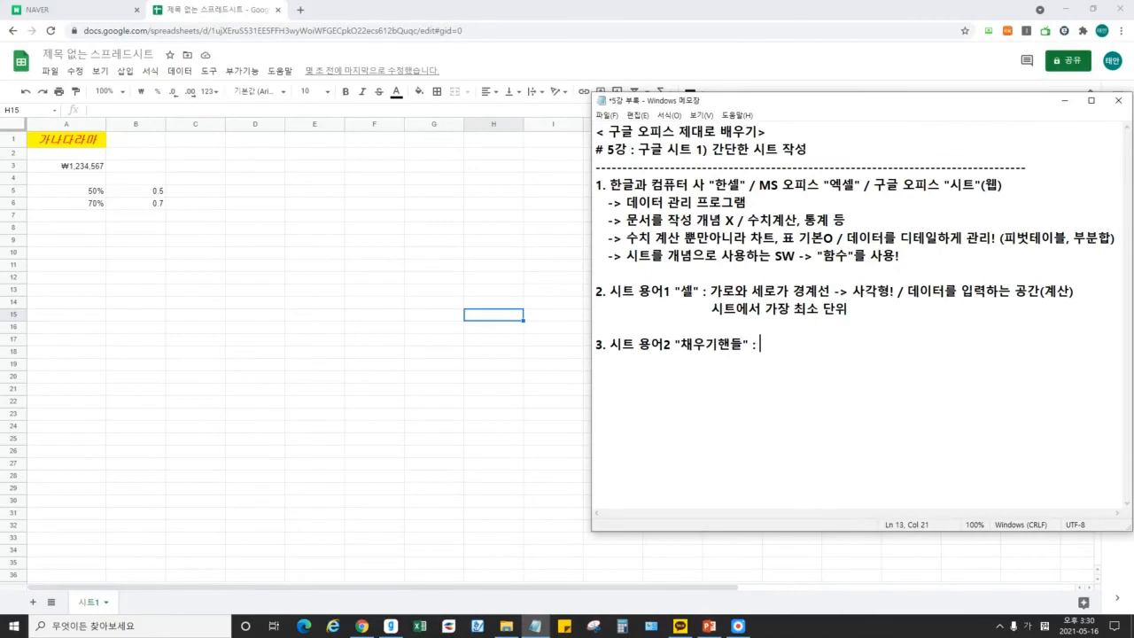
type(" 연속되는 많은 데이터르")
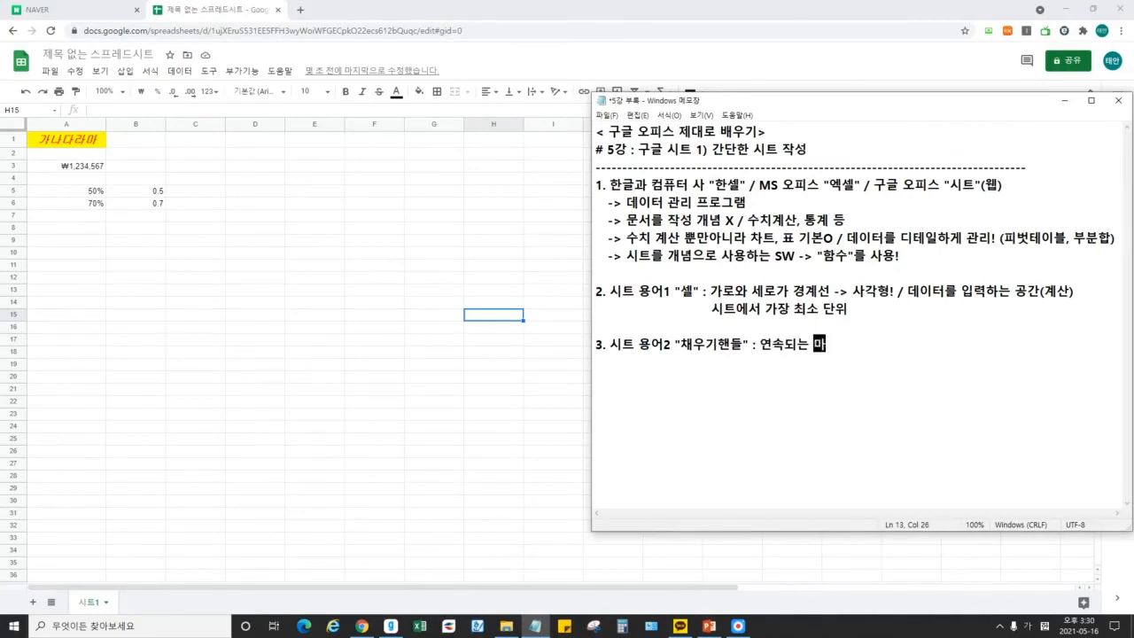
type("를 입려")
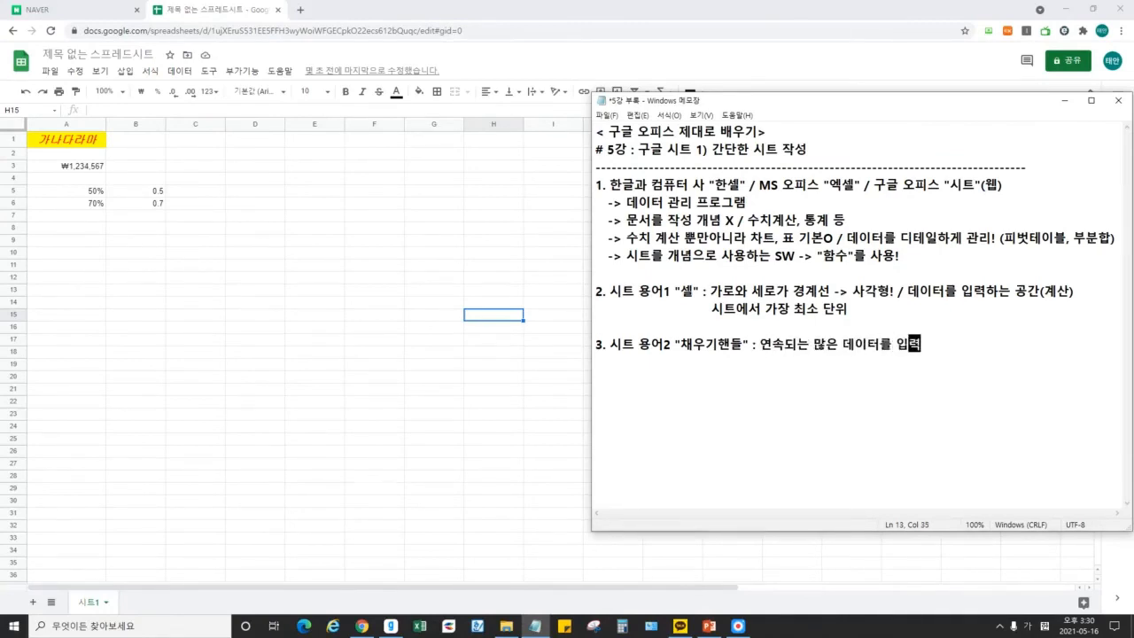
left_click(315, 264)
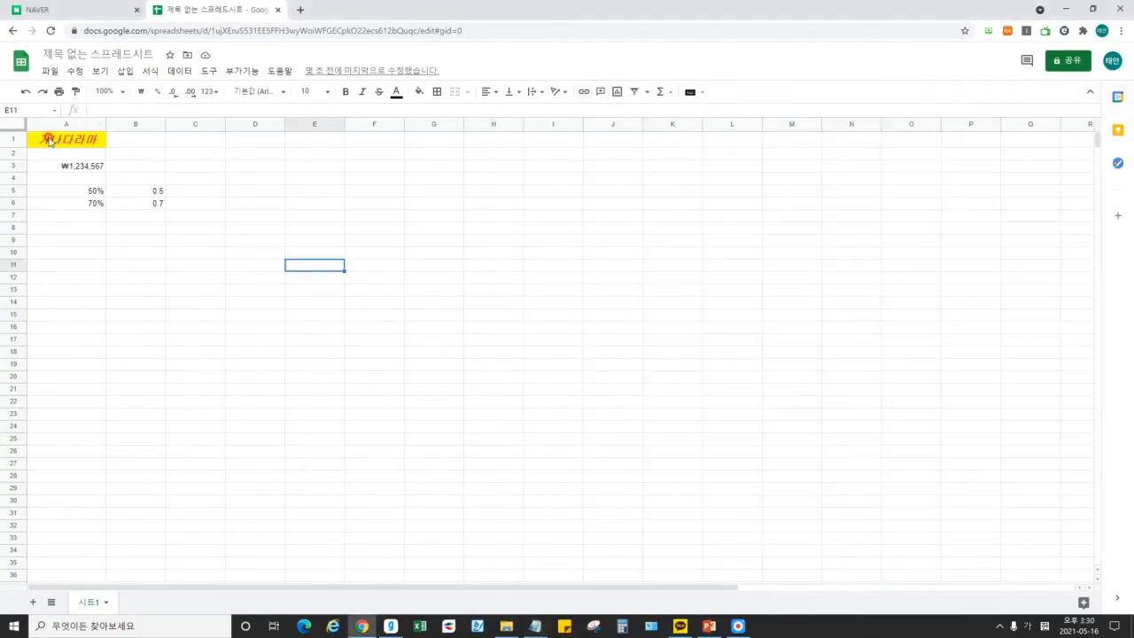
right_click(16, 124)
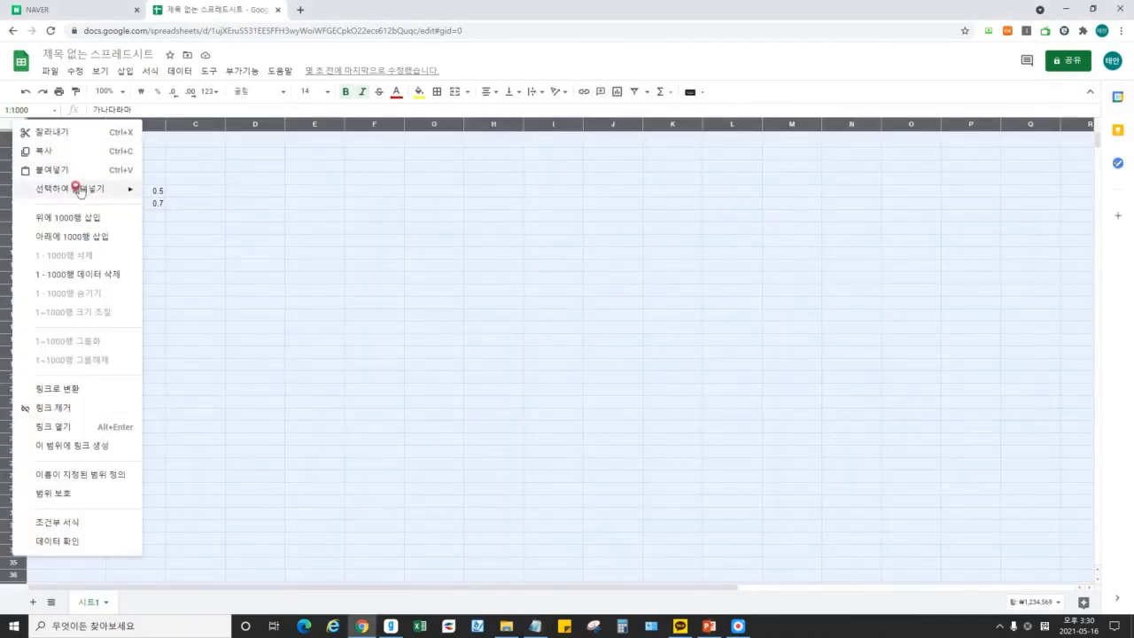
left_click(98, 277)
left_click(174, 178)
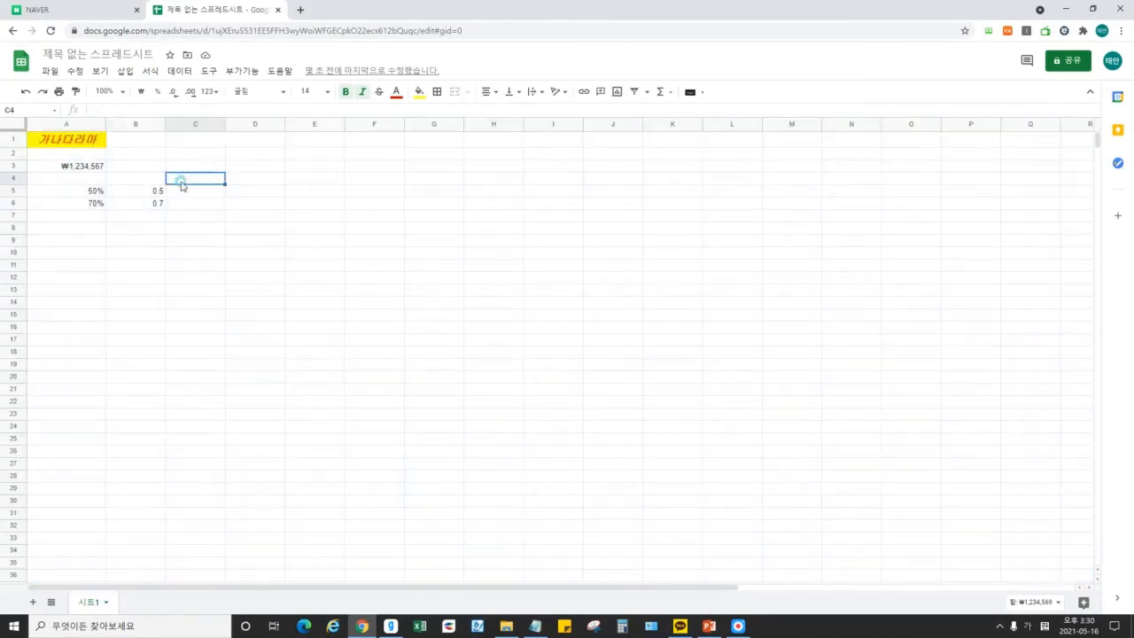
Return to the spreadsheet data area, enter 1 in cell A9 and select that cell.
left_click(64, 240)
type("1")
left_click(219, 280)
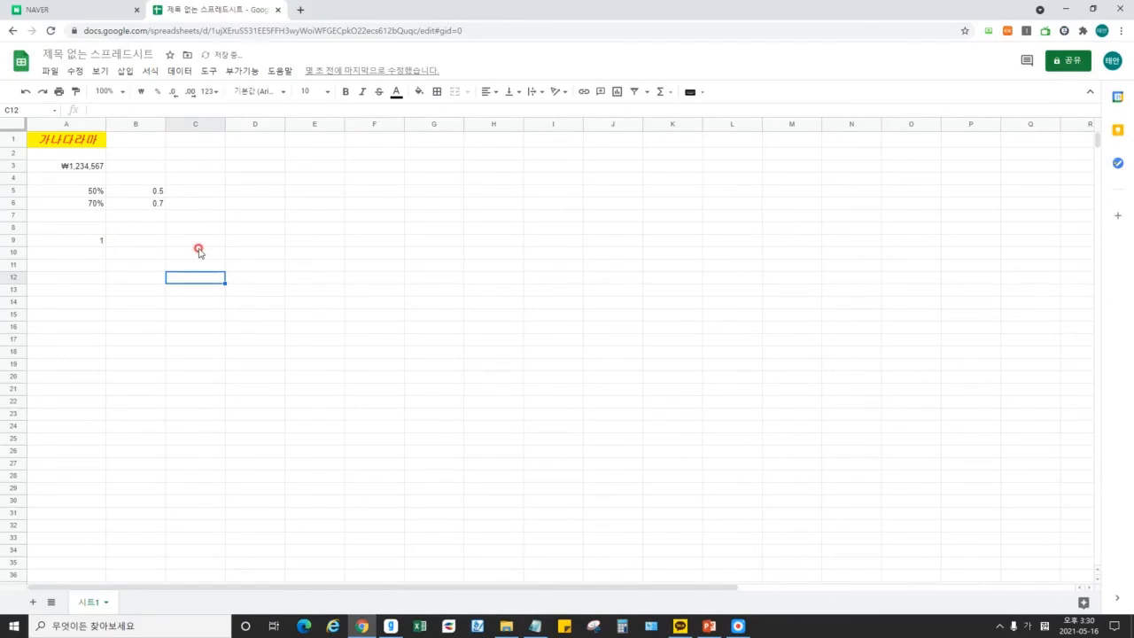
left_click(97, 243)
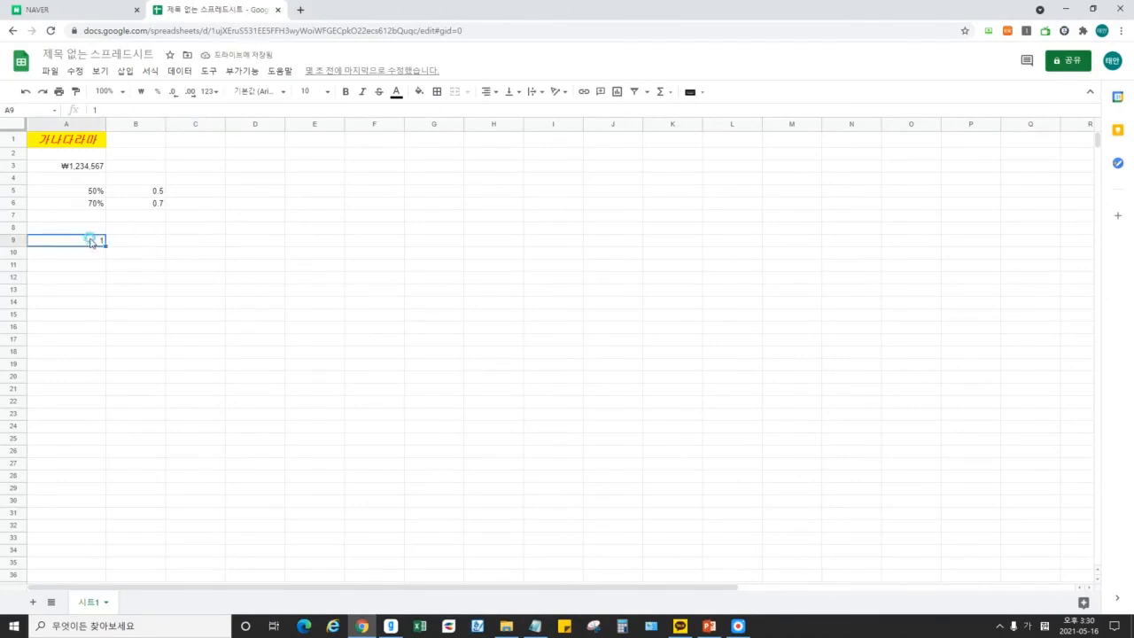
left_click(130, 240)
left_click(196, 243)
left_click(258, 239)
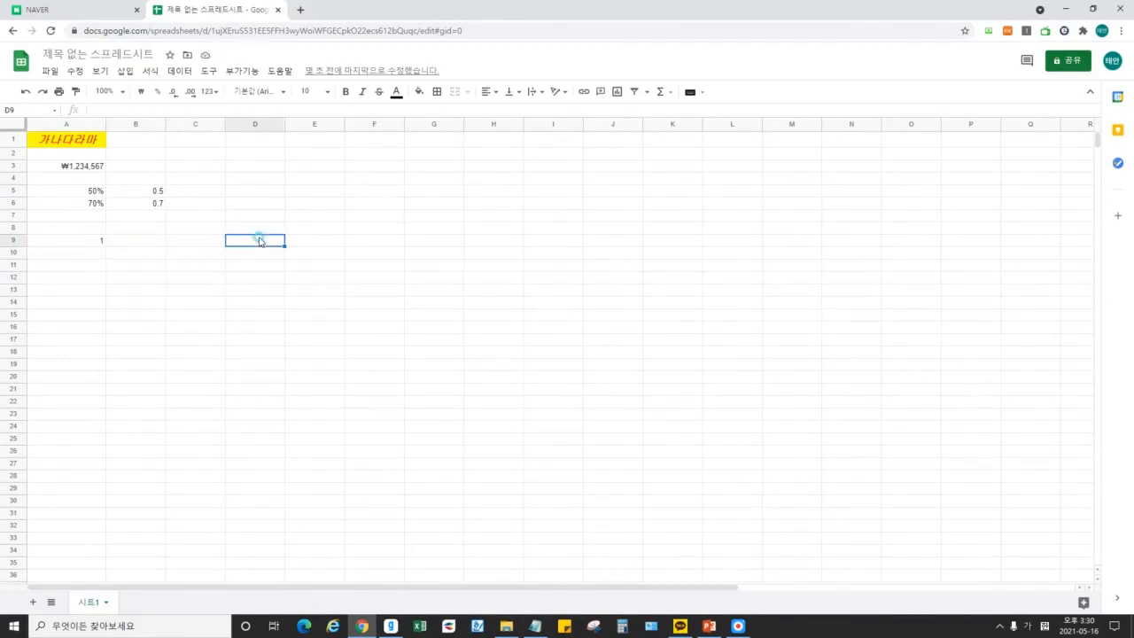
left_click(91, 243)
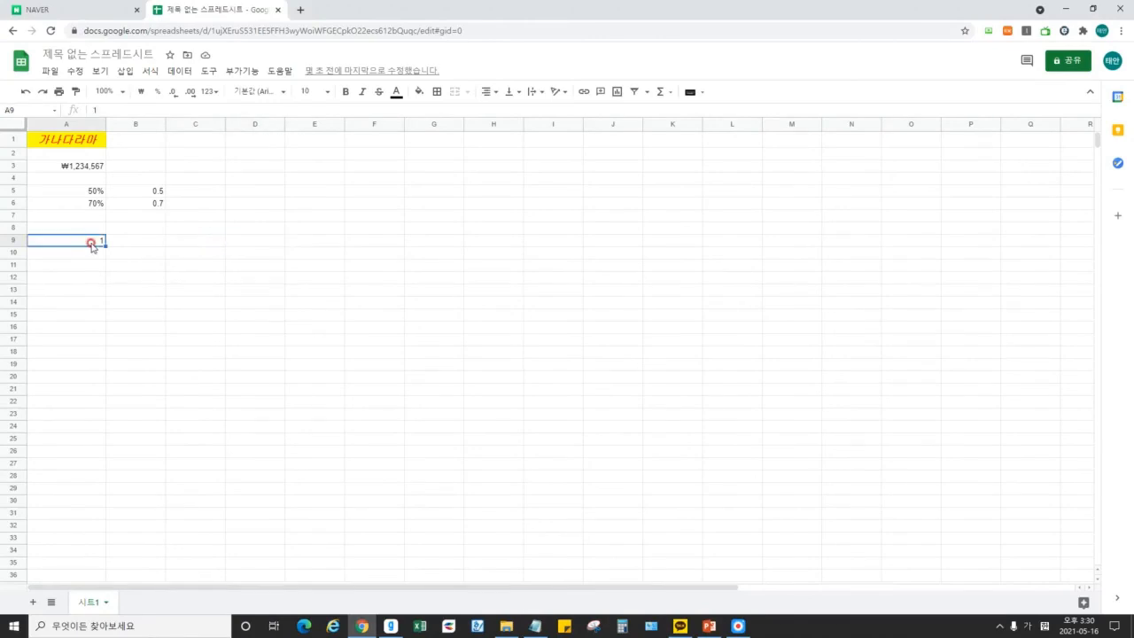
Enter the numbers 2 to 6 one by one in cells A10:A14 below the 1 in A9.
left_click(103, 257)
type("2")
key("Return")
type("3")
key("Return")
type("4")
key("Return")
type("5")
key("Return")
key("Up")
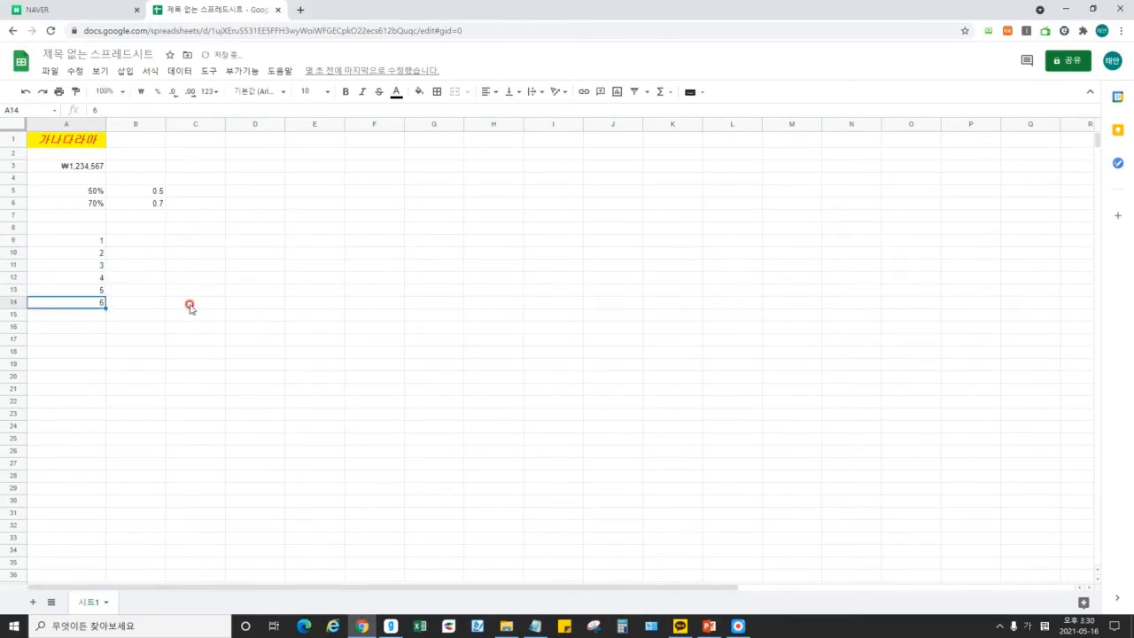
Undo the numbers entered one by one below cell A9.
key("ctrl+z")
key("ctrl+z")
key("ctrl+z")
key("ctrl+z")
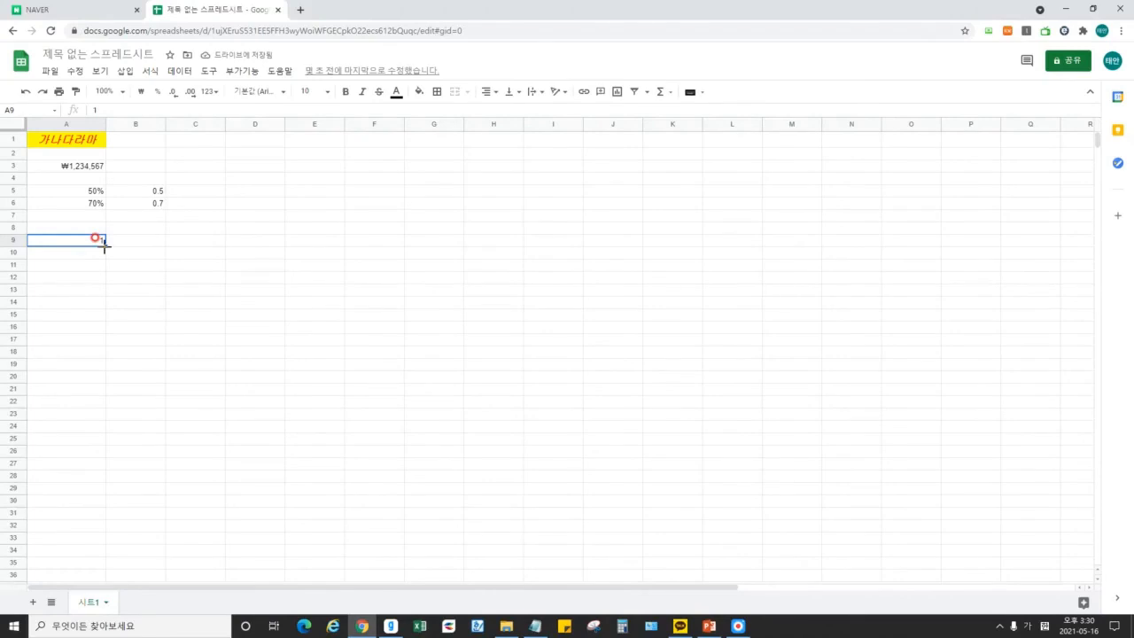
Try extending the 1 in cell A9 down column A with the fill handle, undoing each attempt.
left_click_drag(104, 246, 103, 474)
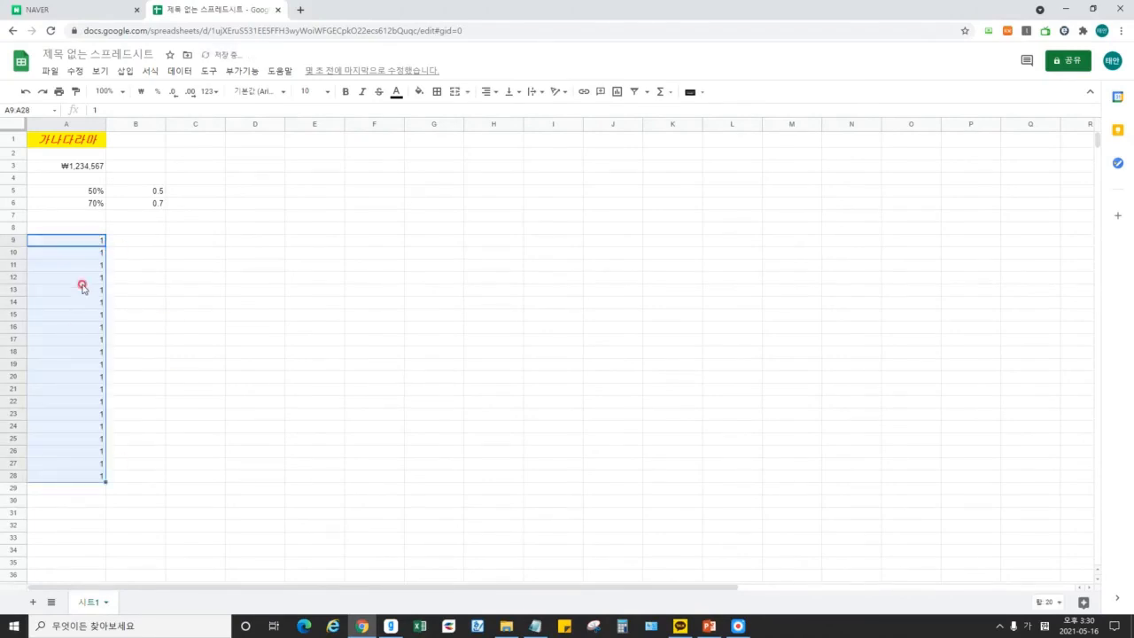
key("ctrl+z")
left_click(162, 381)
left_click(89, 239)
left_click_drag(105, 246, 105, 403)
key("ctrl+z")
left_click(159, 380)
Fill cells A9:A33 with the consecutive numbers 1 to 25 from cell A9 using the fill handle.
left_click(89, 243)
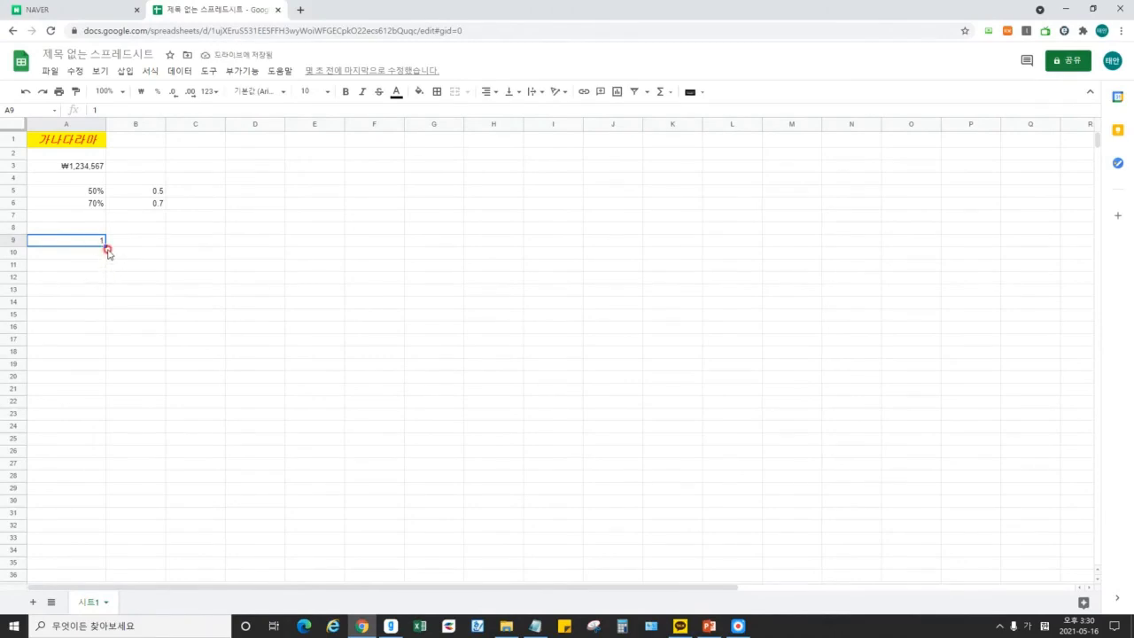
left_click_drag(105, 246, 109, 540)
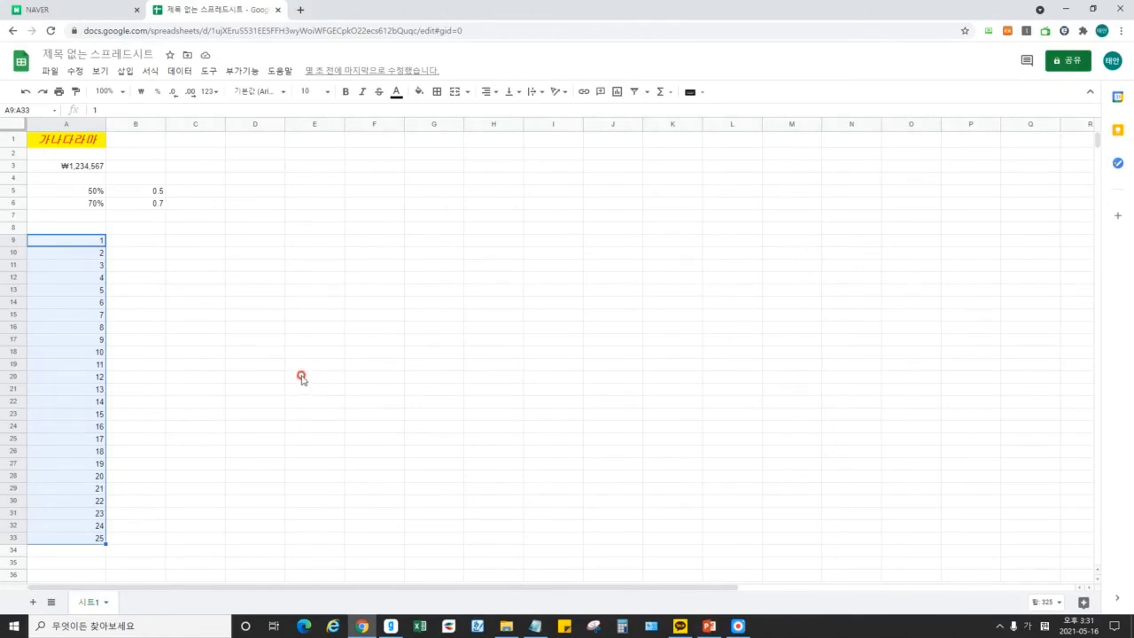
left_click(387, 267)
left_click(244, 257)
left_click(418, 215)
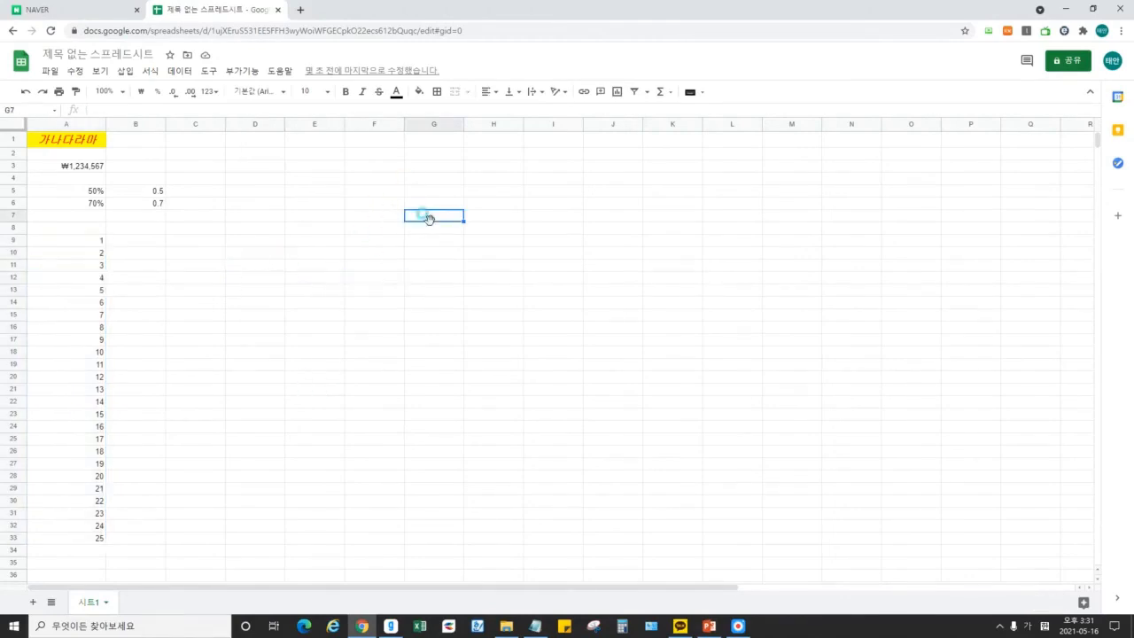
left_click(310, 226)
left_click(268, 202)
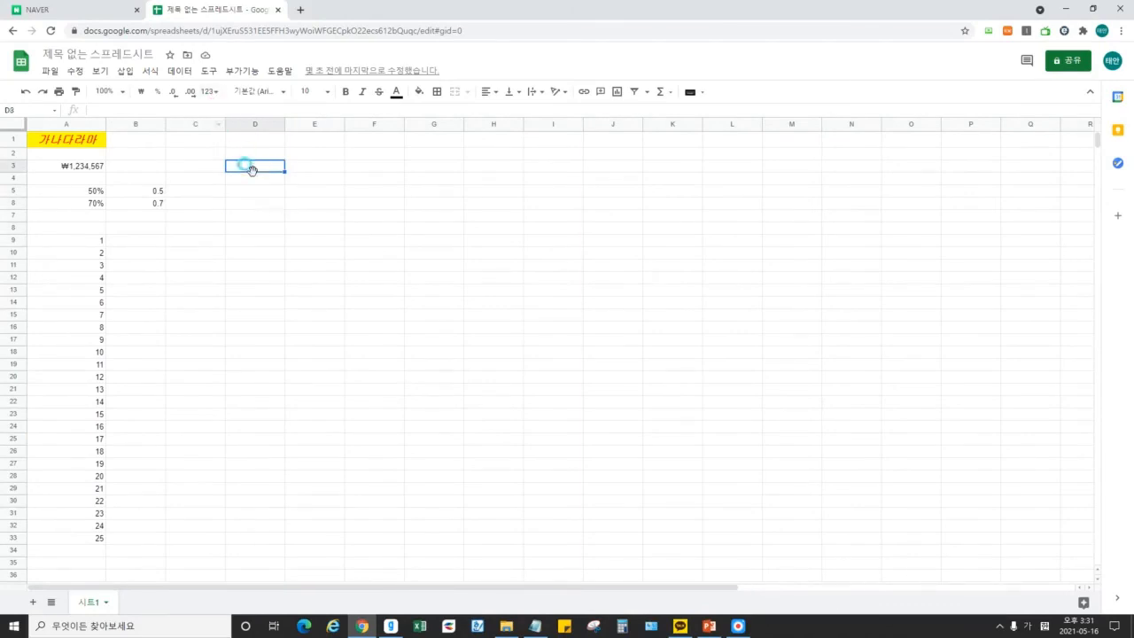
left_click(315, 203)
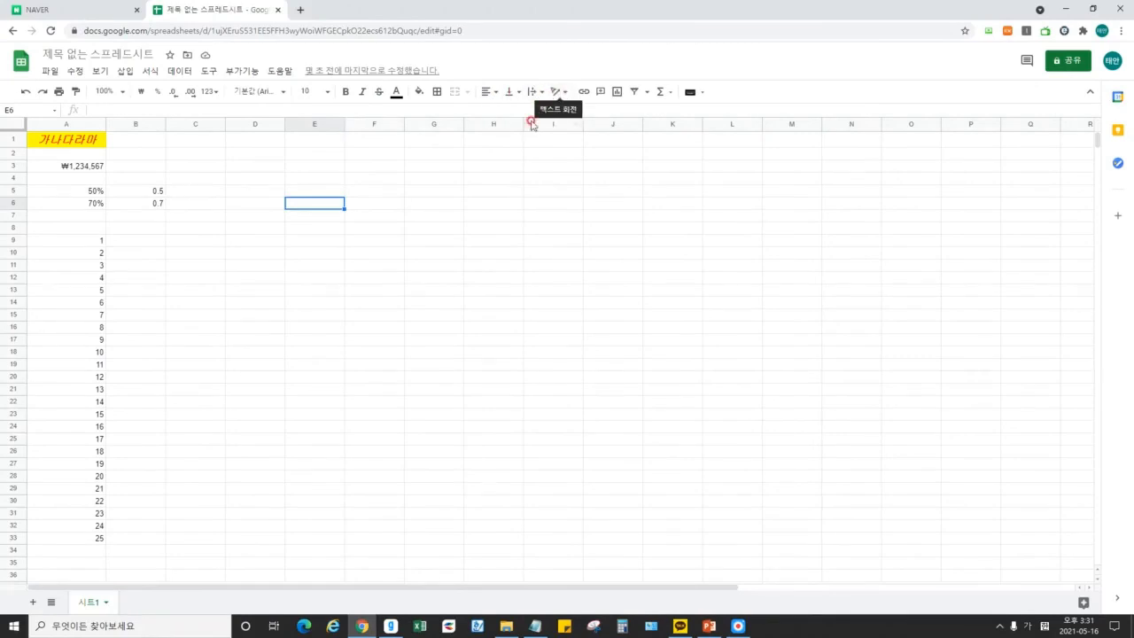
left_click(434, 180)
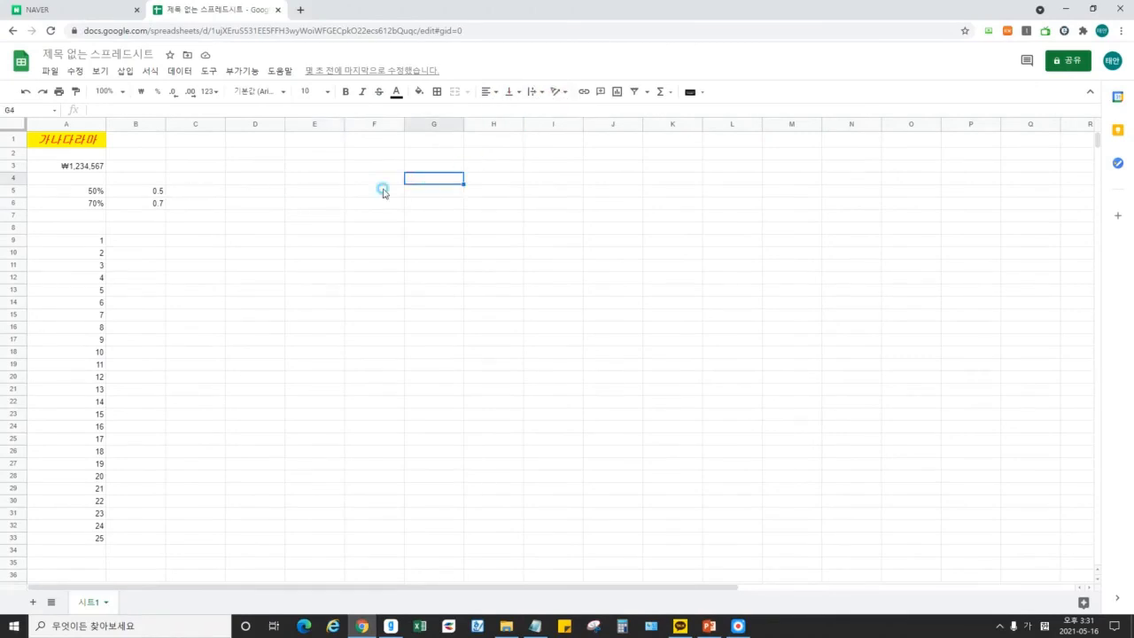
Try out the vertical alignment options on cell A1, finishing with top alignment.
left_click(91, 142)
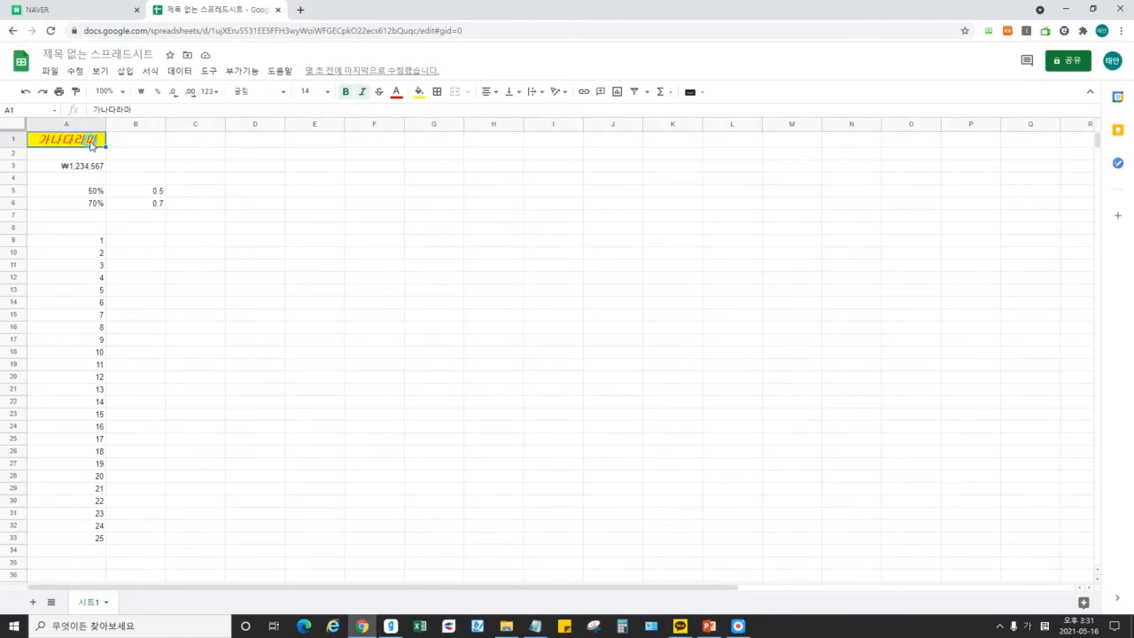
left_click(515, 93)
left_click(525, 111)
left_click(513, 92)
left_click(511, 112)
left_click(519, 93)
left_click(529, 110)
left_click(516, 93)
left_click(511, 111)
Try out the text wrapping options on cell A1, finishing with overflow.
left_click(536, 92)
left_click(542, 109)
left_click(536, 92)
left_click(534, 111)
left_click(532, 228)
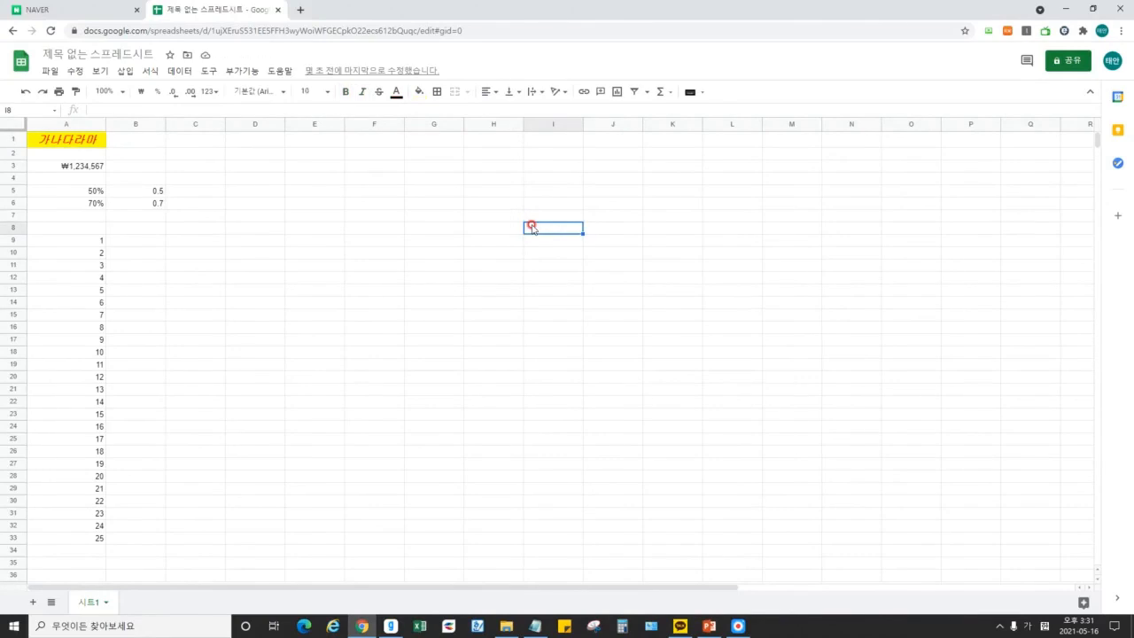
Apply the tilt-up text rotation to cell A1.
left_click(79, 145)
left_click(556, 91)
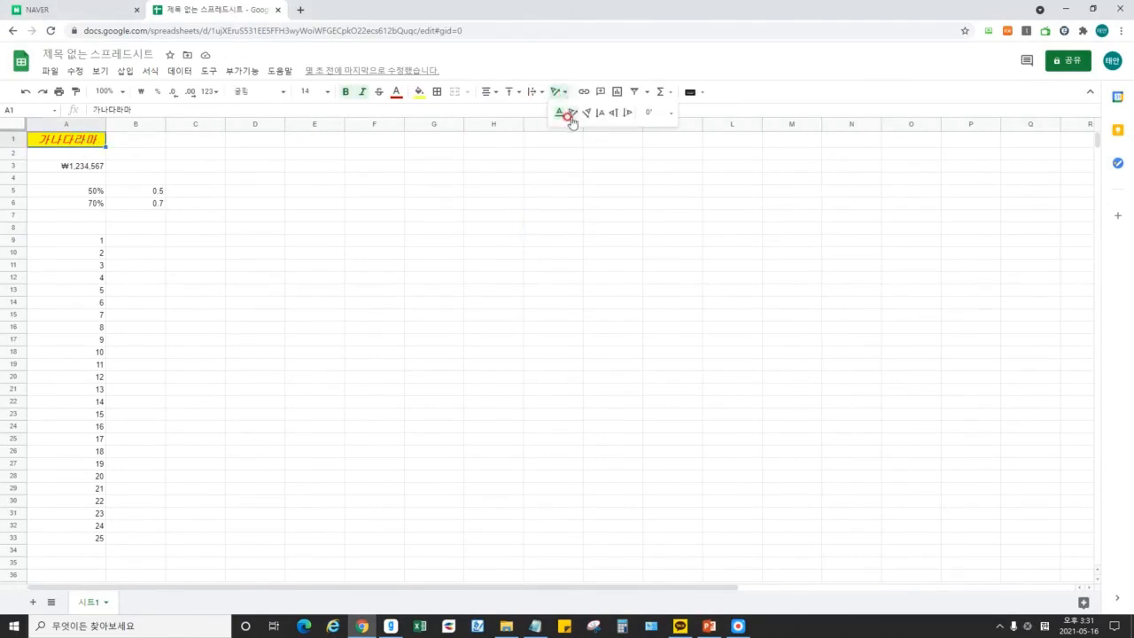
left_click(571, 113)
left_click(268, 254)
left_click(78, 161)
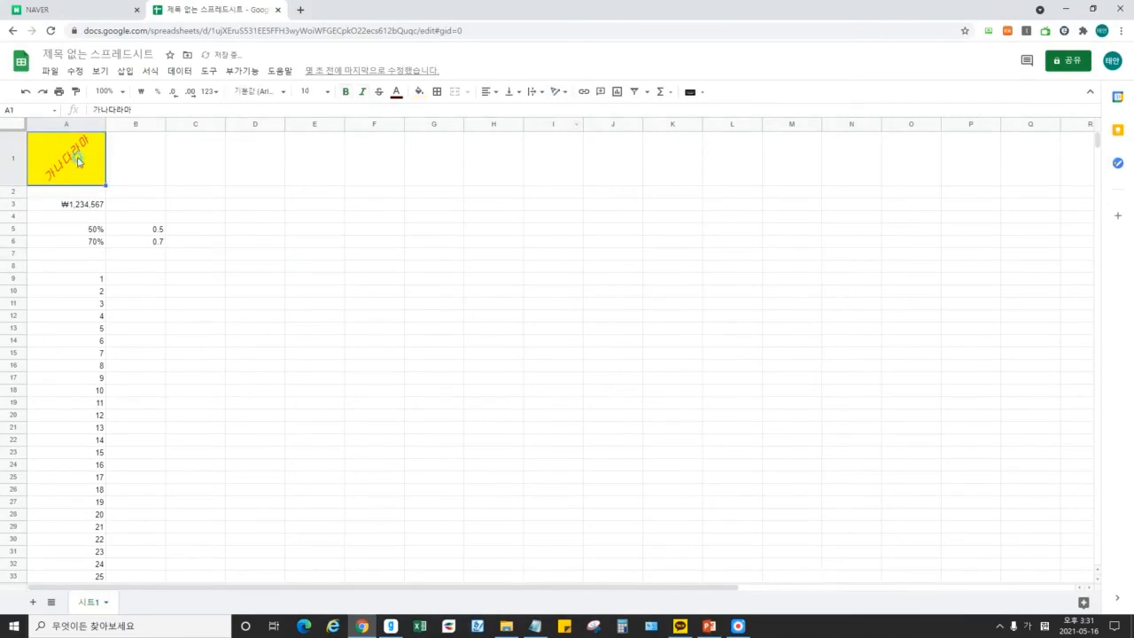
Try further text rotations on cell A1: tilted down, stacked vertically and rotated up 90°.
left_click(556, 91)
left_click(585, 112)
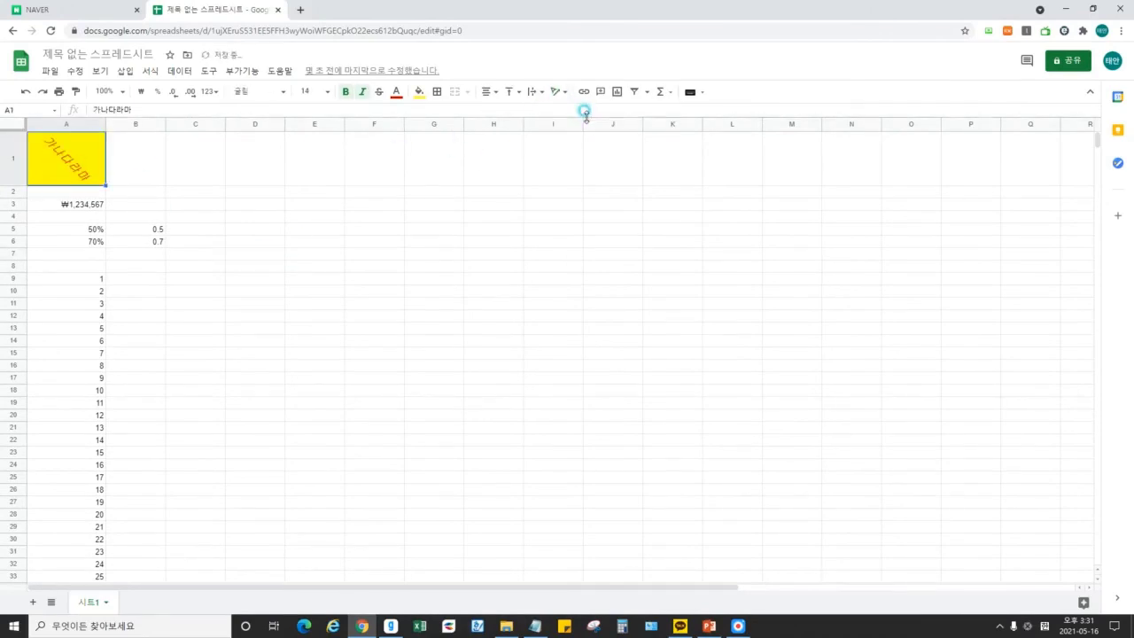
left_click(558, 91)
left_click(598, 113)
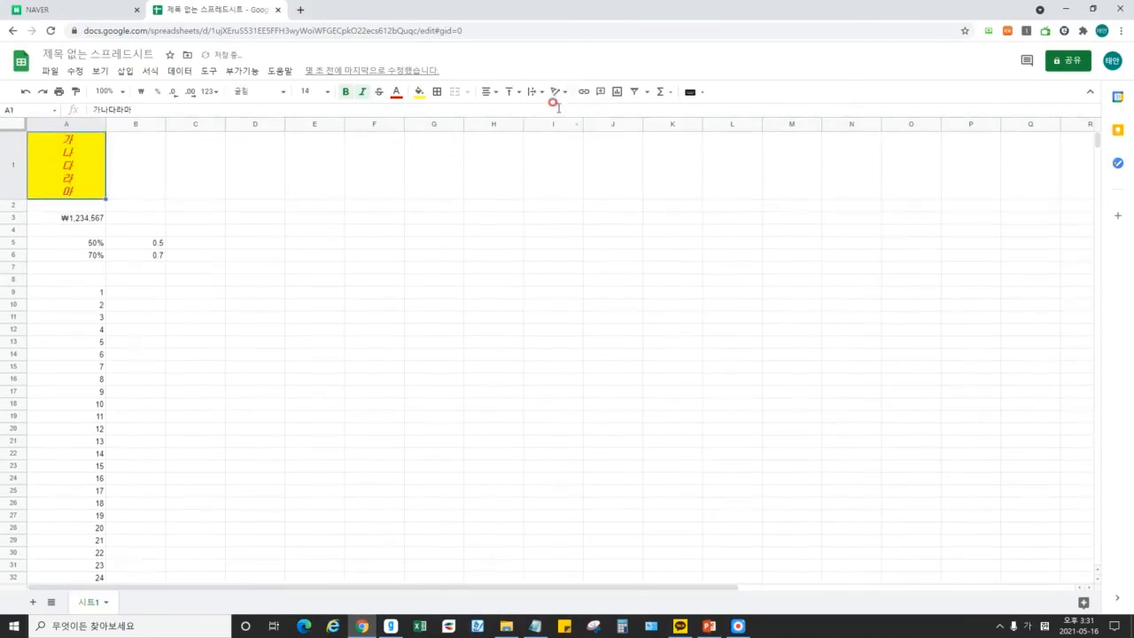
left_click(562, 92)
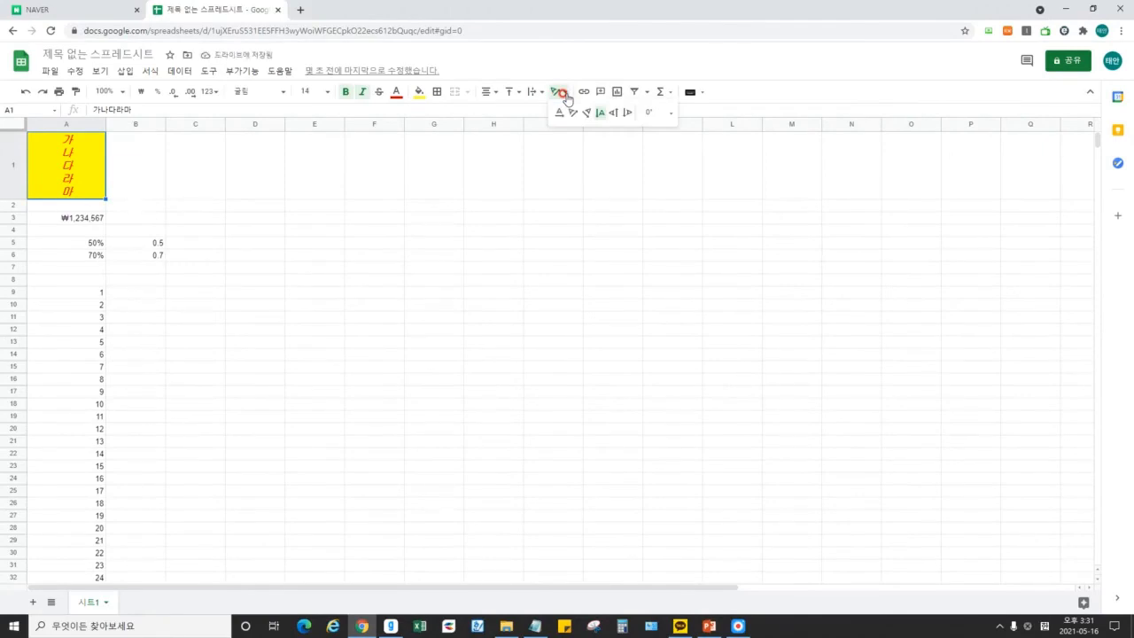
left_click(613, 112)
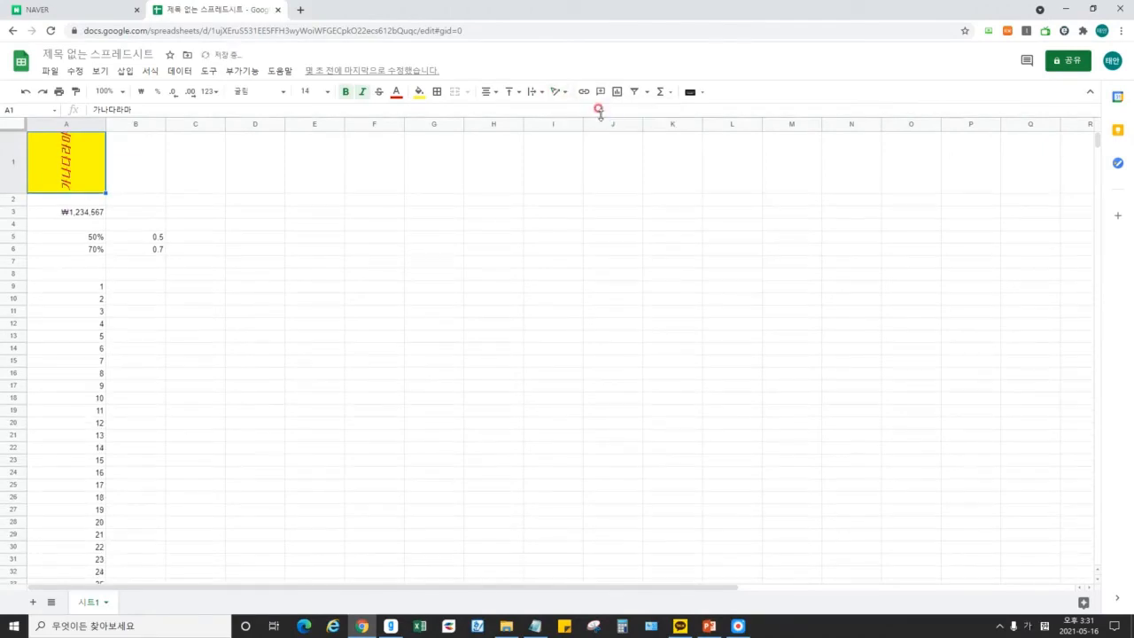
Reset the text rotation of cell A1 to none.
left_click(558, 92)
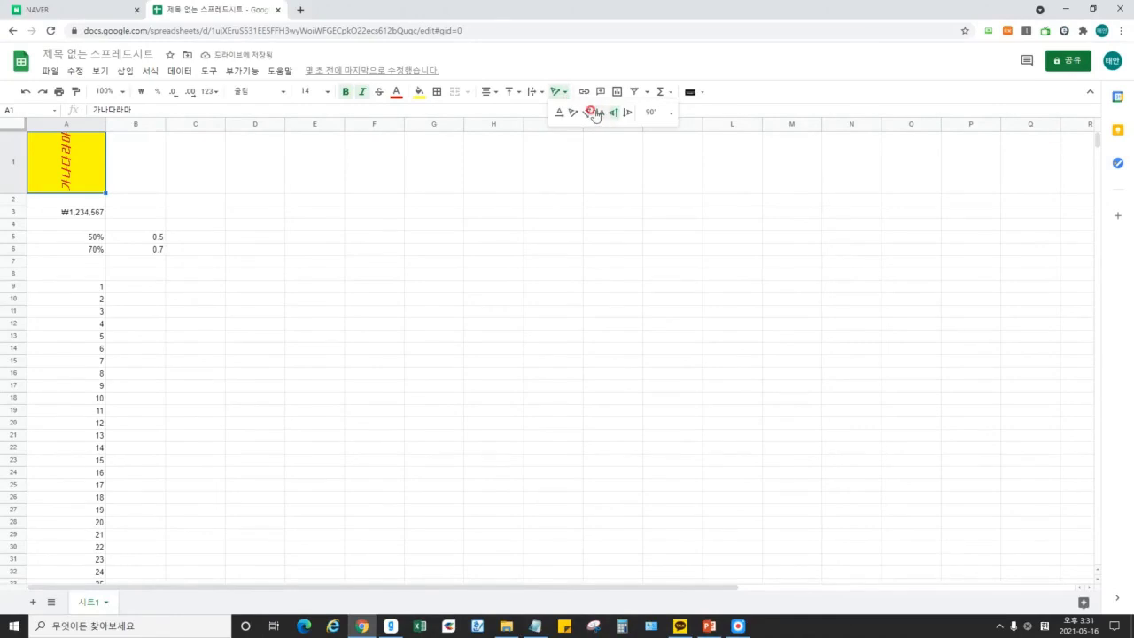
left_click(563, 113)
left_click(492, 202)
left_click(409, 230)
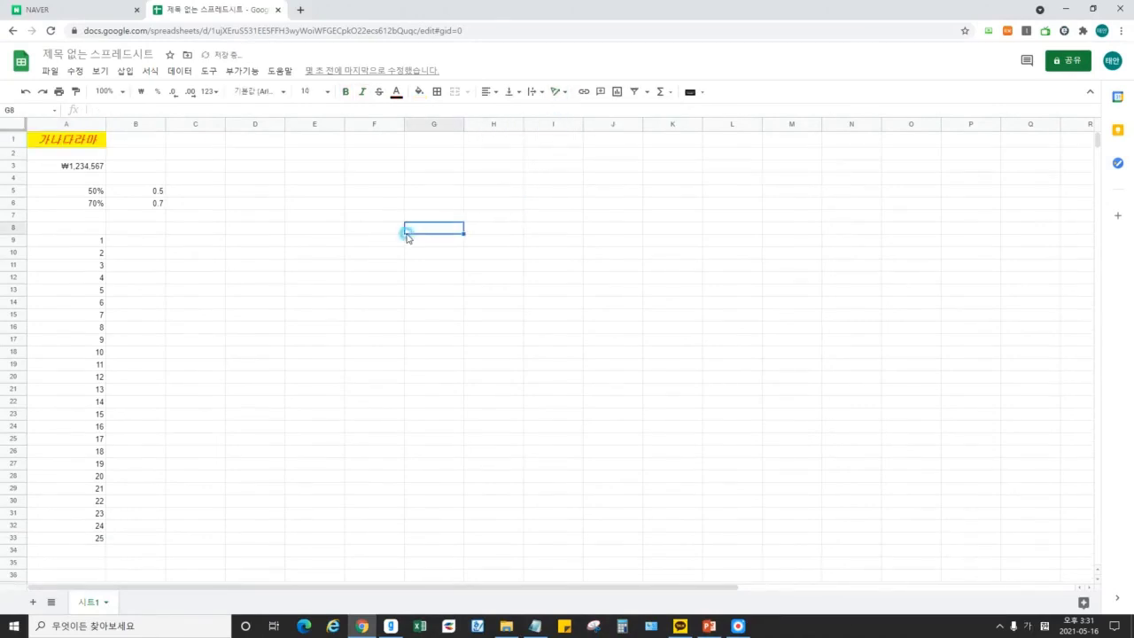
left_click(324, 280)
left_click(332, 243)
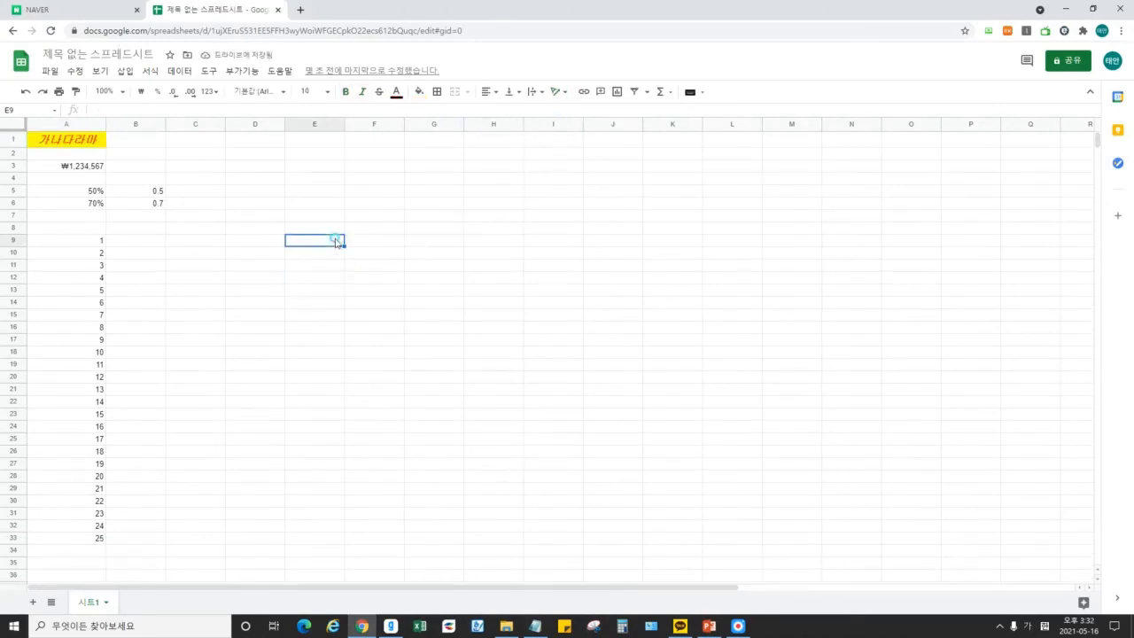
left_click(71, 139)
Create a new filter view on cell D5.
left_click(244, 190)
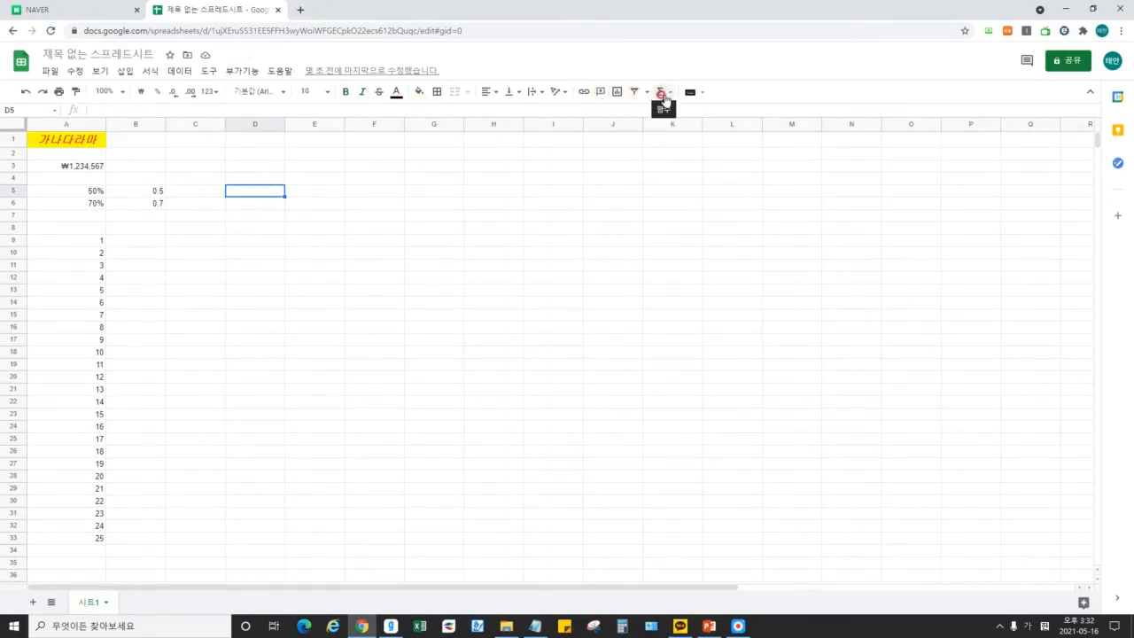
left_click(616, 94)
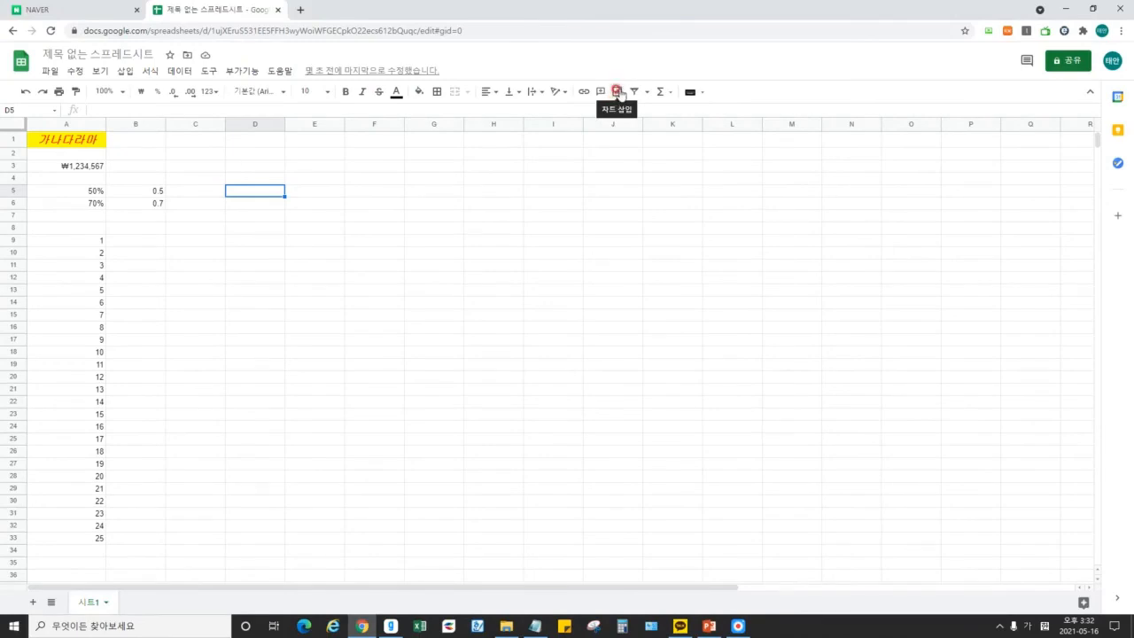
left_click(647, 92)
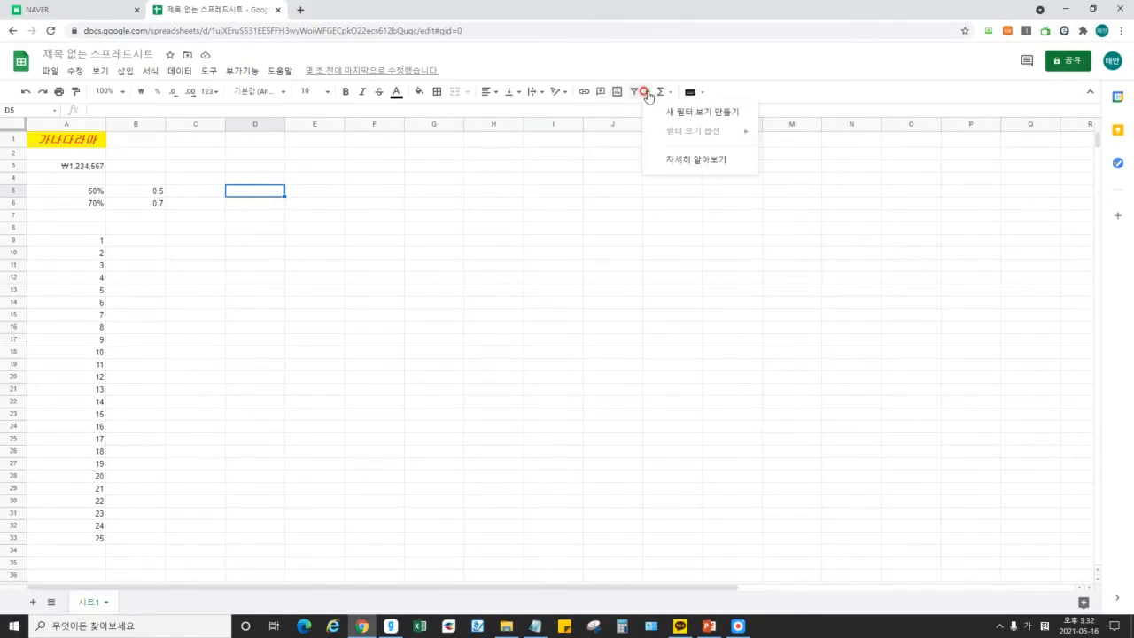
left_click(699, 112)
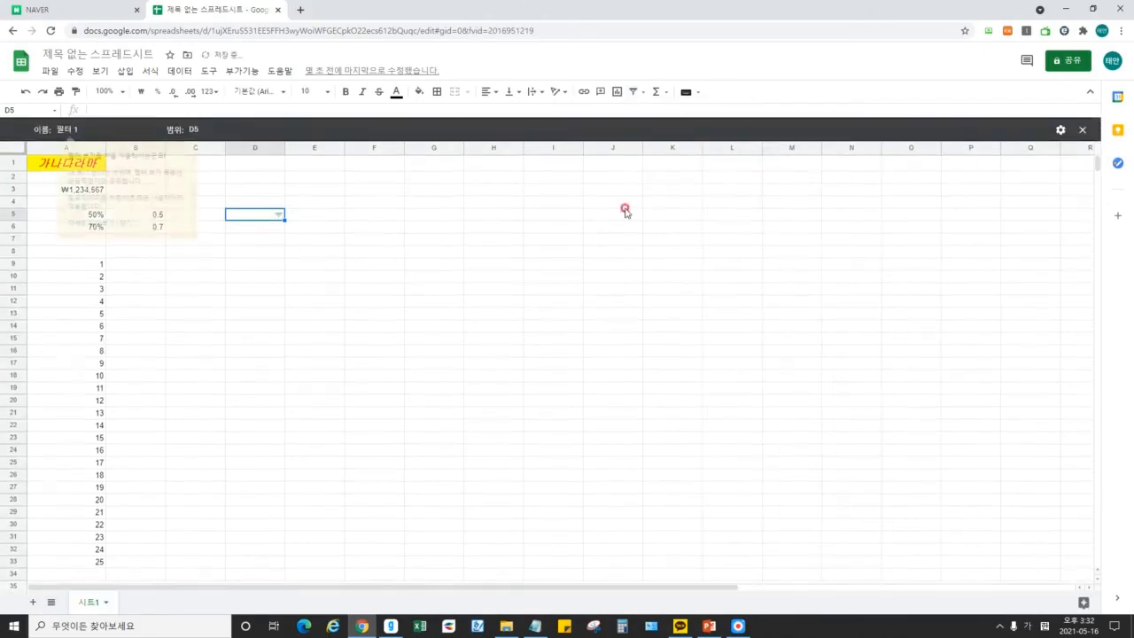
left_click(372, 275)
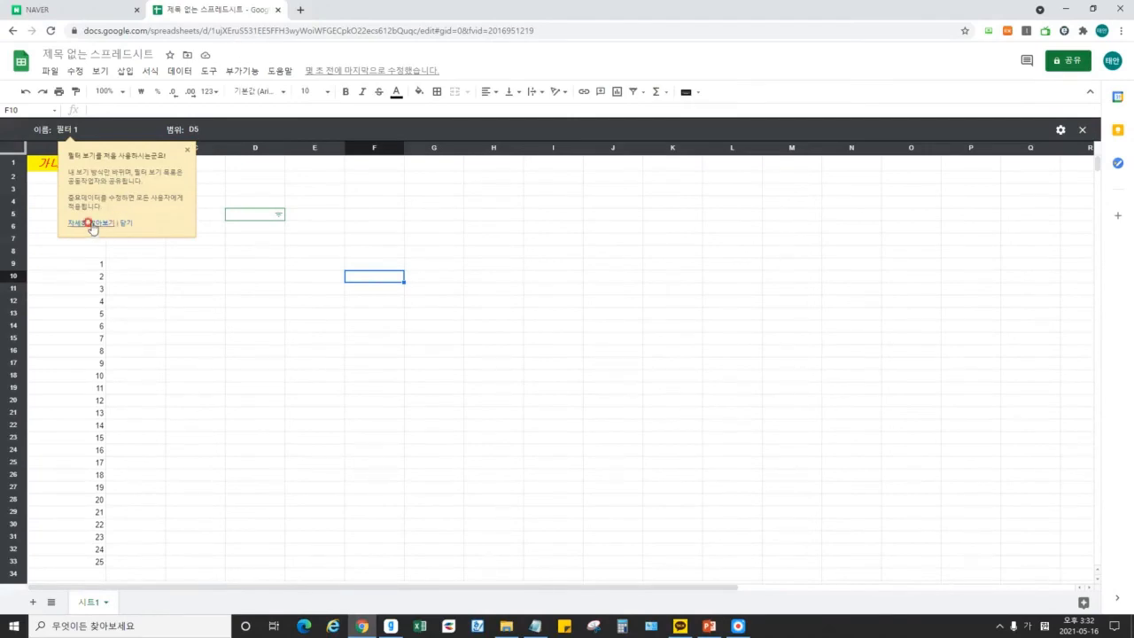
Open the help information about filter views and close it.
left_click(113, 237)
left_click(130, 218)
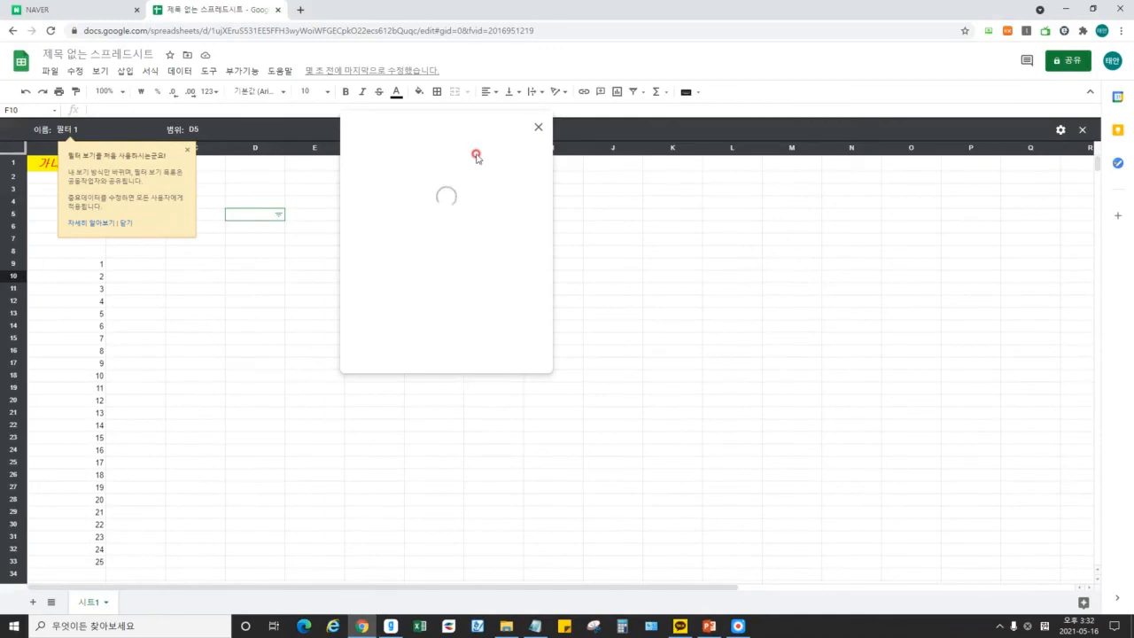
left_click(537, 127)
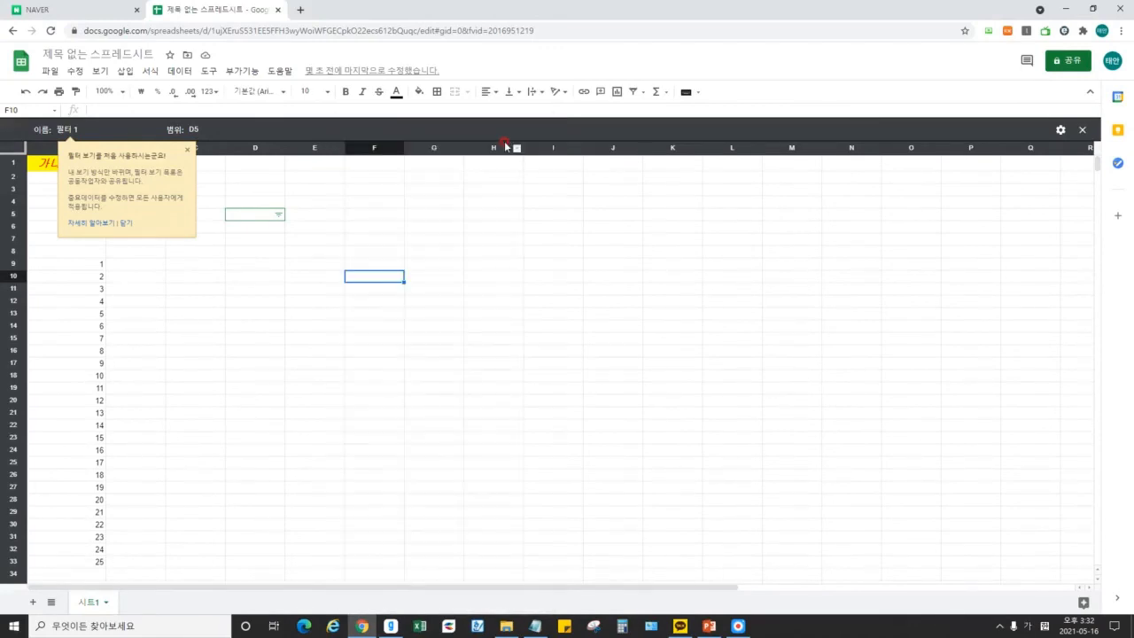
Dismiss the filter view's introductory tip and check the filter control in cell D5.
left_click(310, 239)
left_click(190, 155)
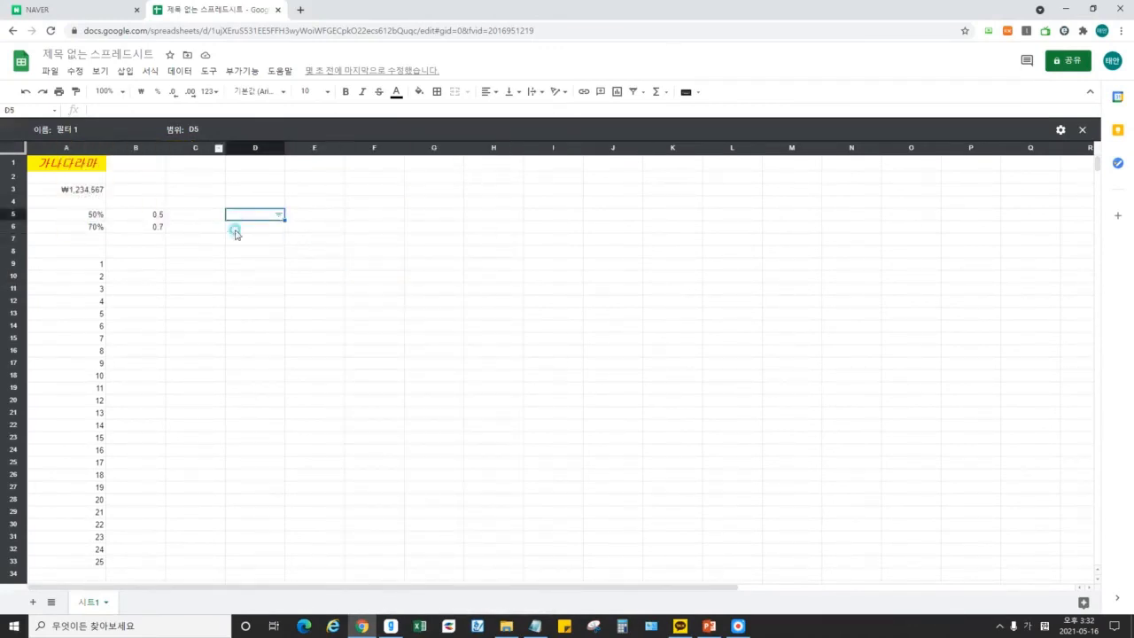
left_click(263, 215)
left_click(278, 215)
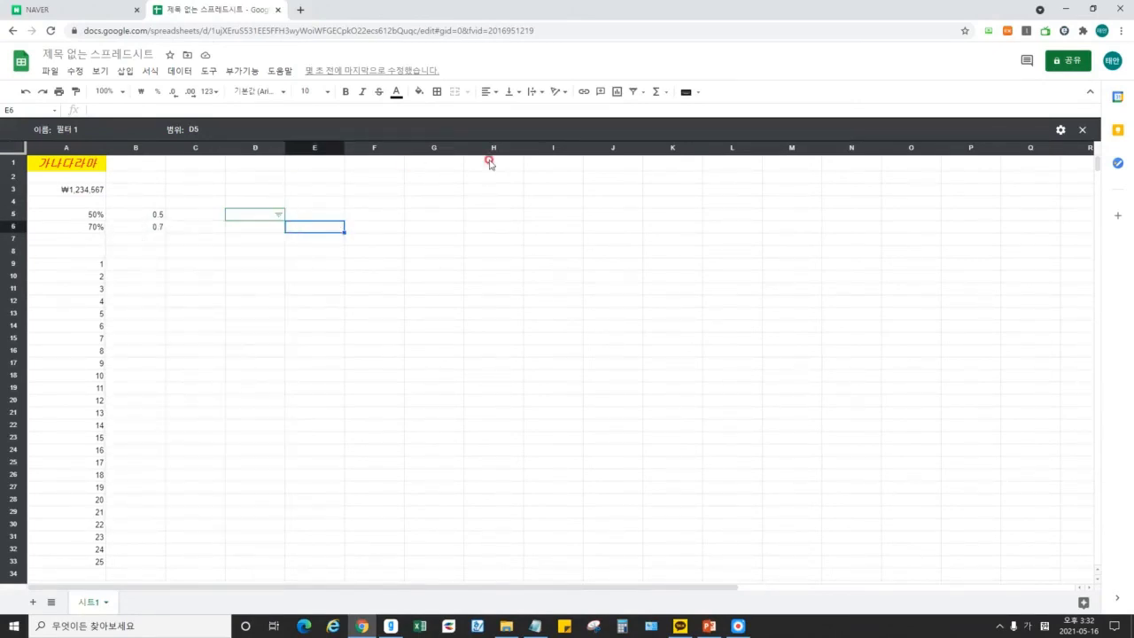
Browse the complete alphabetical list of available functions under the 전체 category.
left_click(666, 92)
scroll(709, 322, "down", 1)
scroll(704, 398, "up", 1)
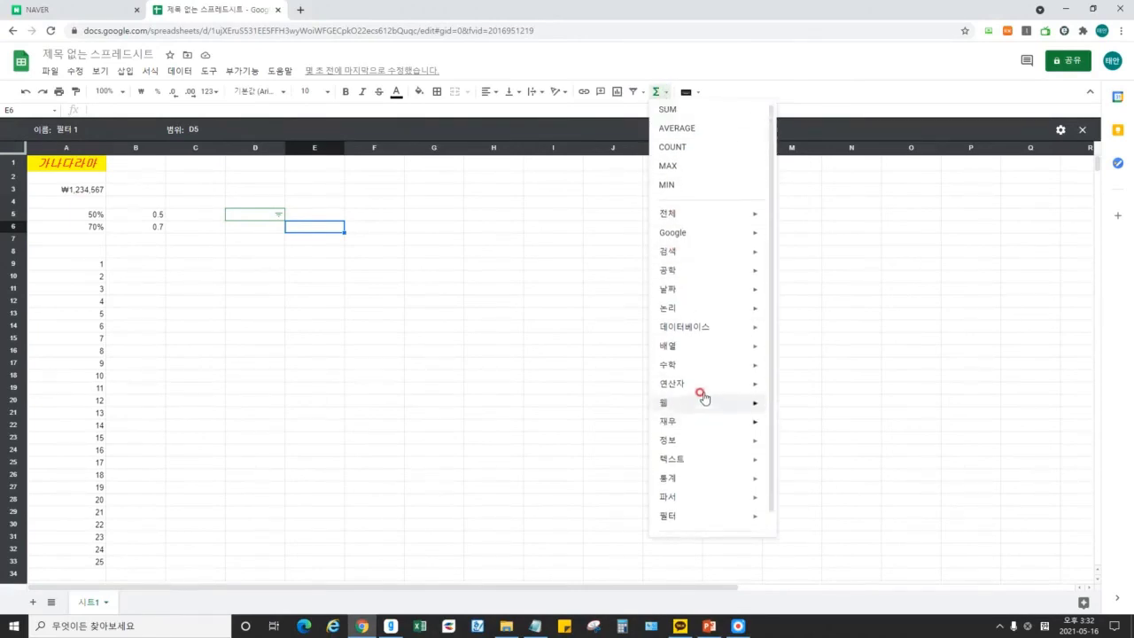
mouse_move(690, 355)
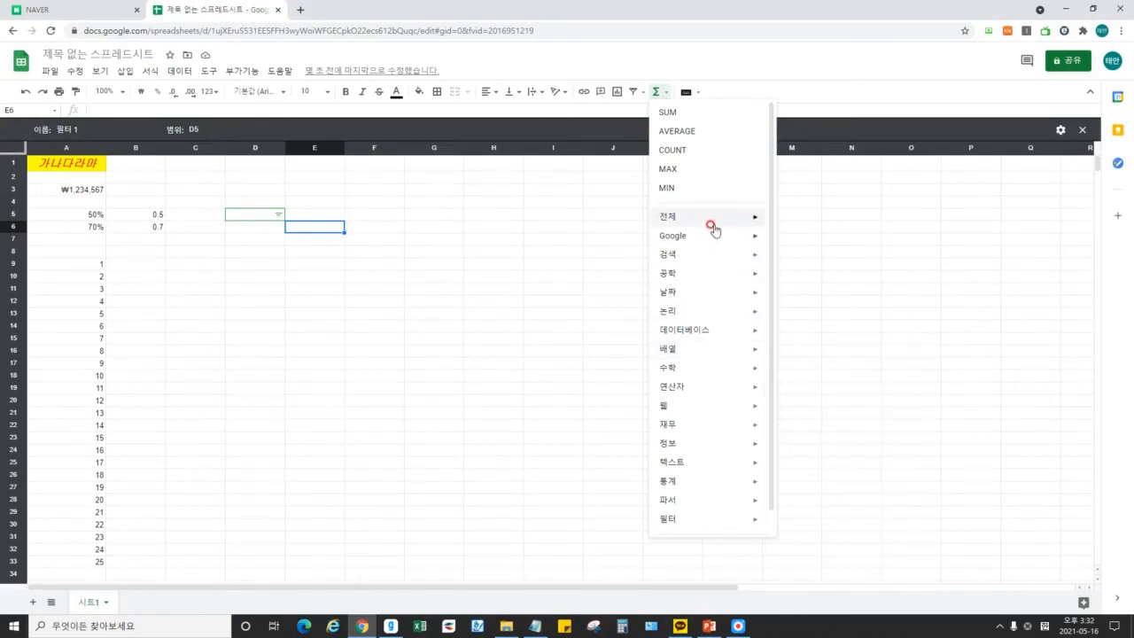
mouse_move(713, 220)
scroll(828, 152, "down", 20)
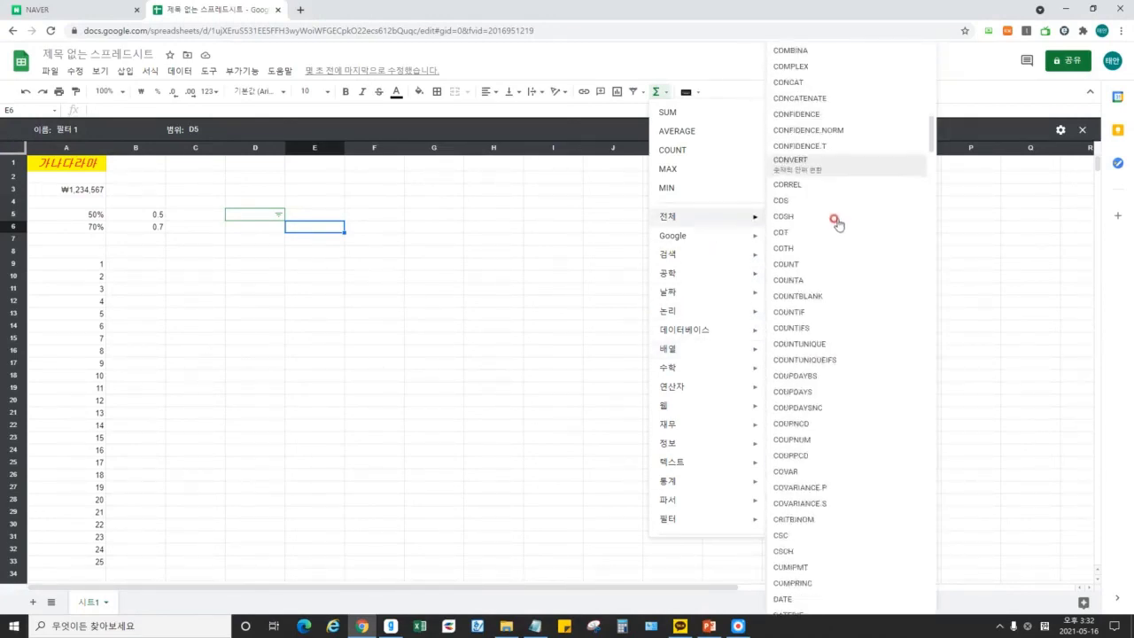
scroll(838, 241, "down", 20)
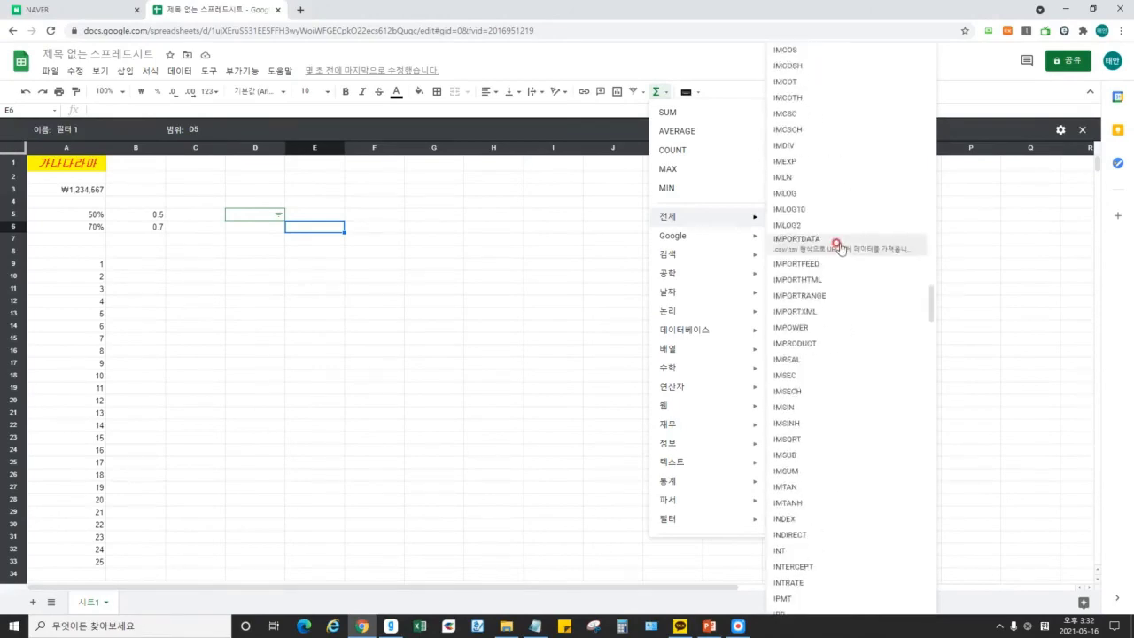
scroll(856, 240, "down", 20)
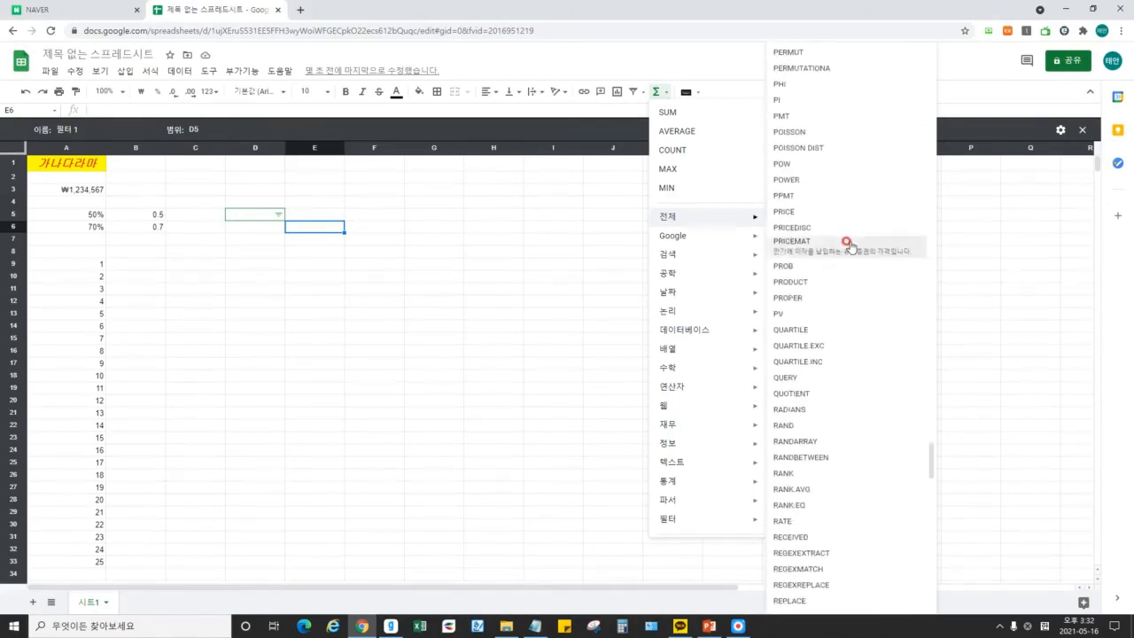
scroll(834, 284, "down", 8)
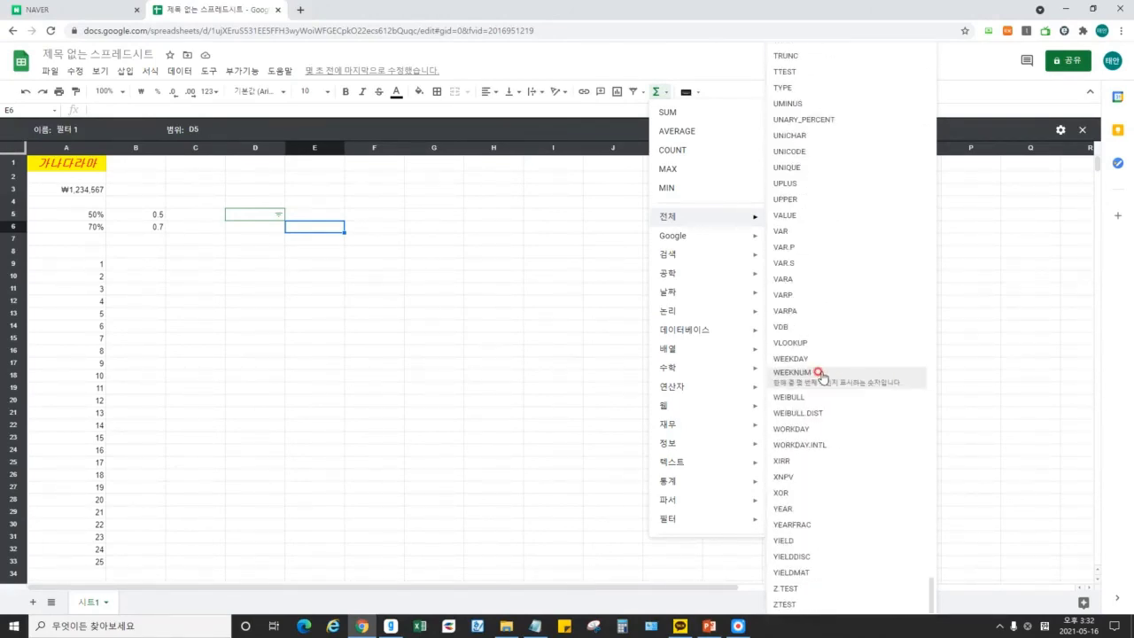
scroll(843, 496, "up", 15)
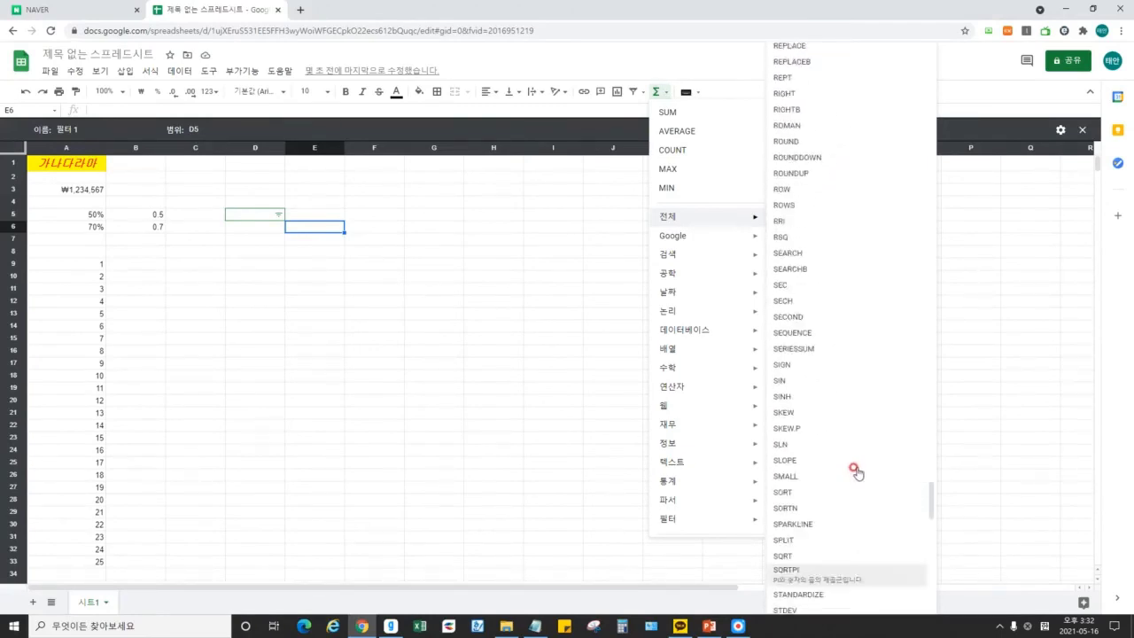
scroll(859, 474, "up", 15)
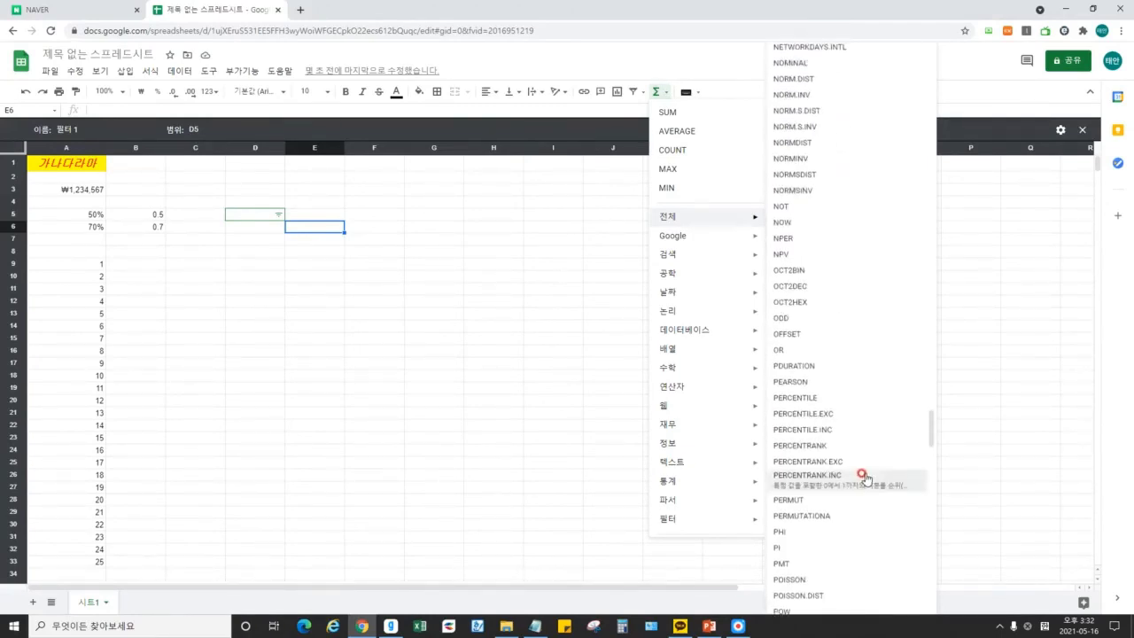
scroll(870, 478, "up", 8)
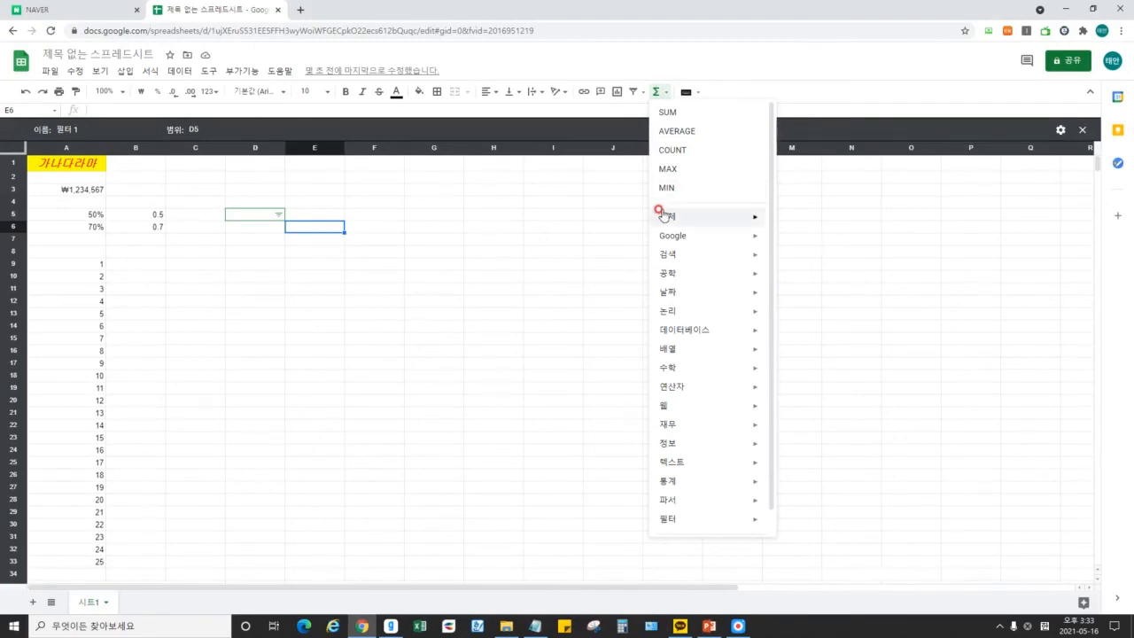
Look over the remaining function categories and close the list without inserting a function.
mouse_move(663, 215)
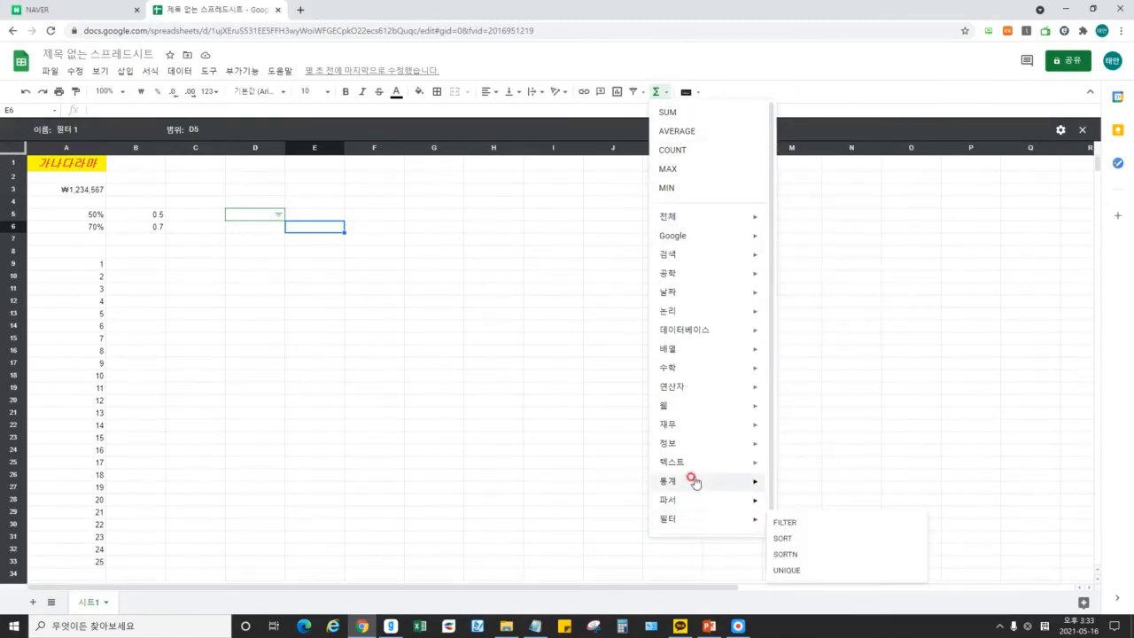
scroll(695, 523, "down", 1)
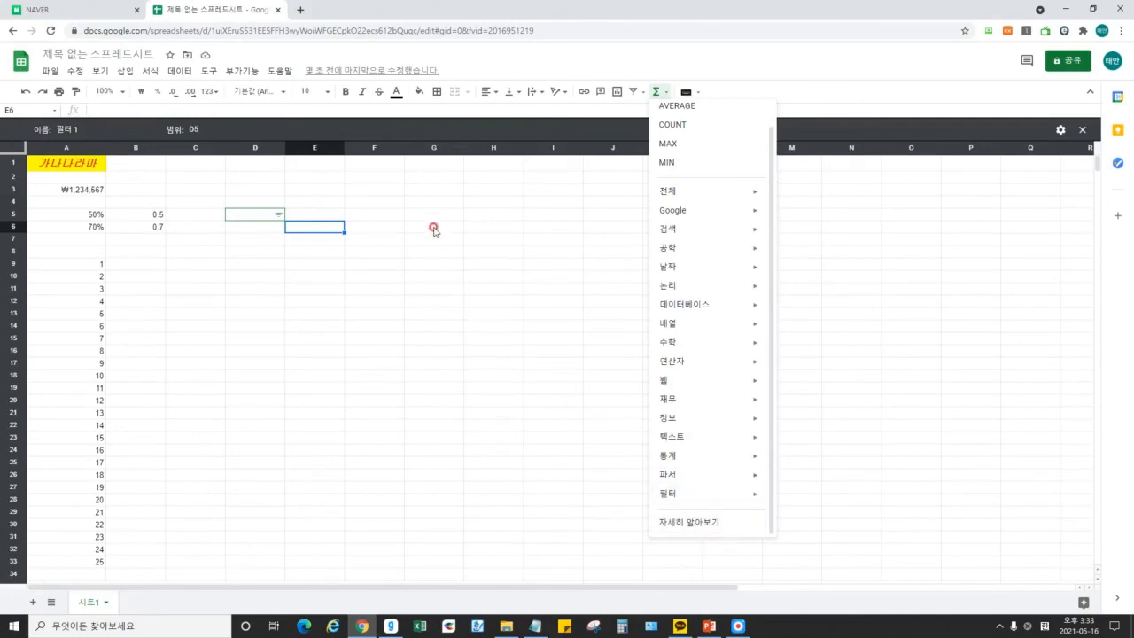
left_click(431, 210)
left_click(334, 266)
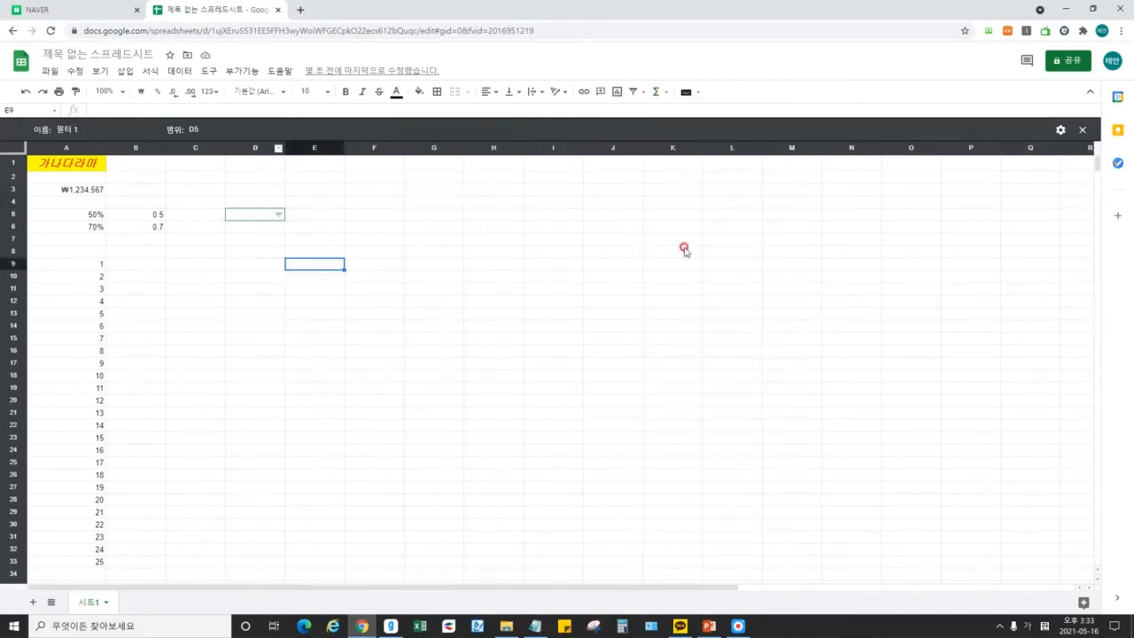
left_click(512, 264)
left_click(393, 241)
left_click(313, 240)
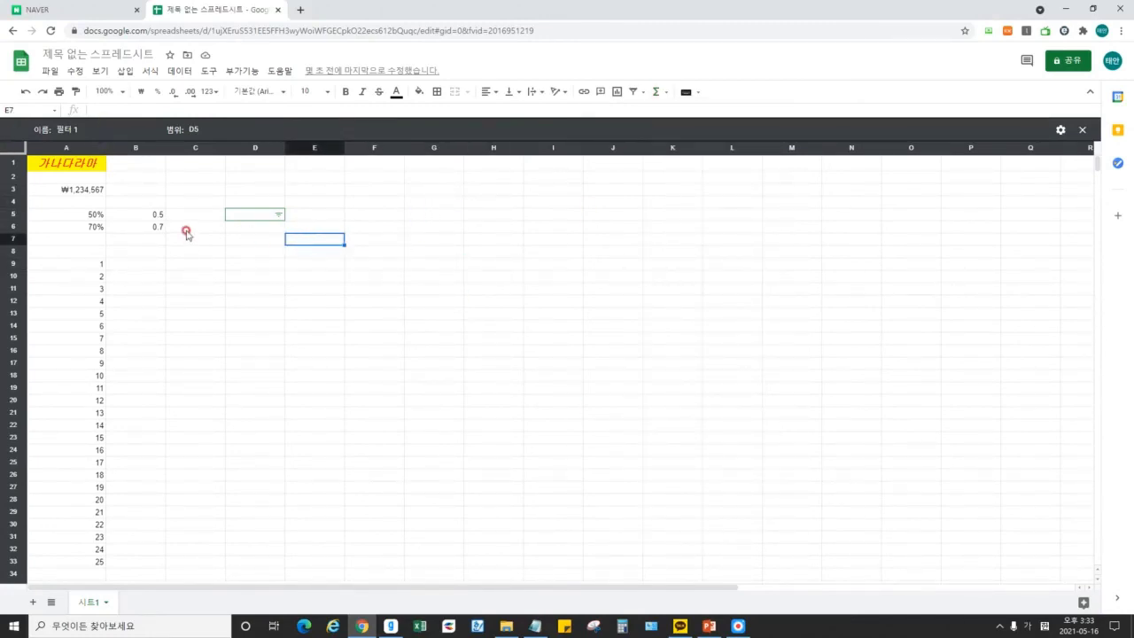
left_click(203, 263)
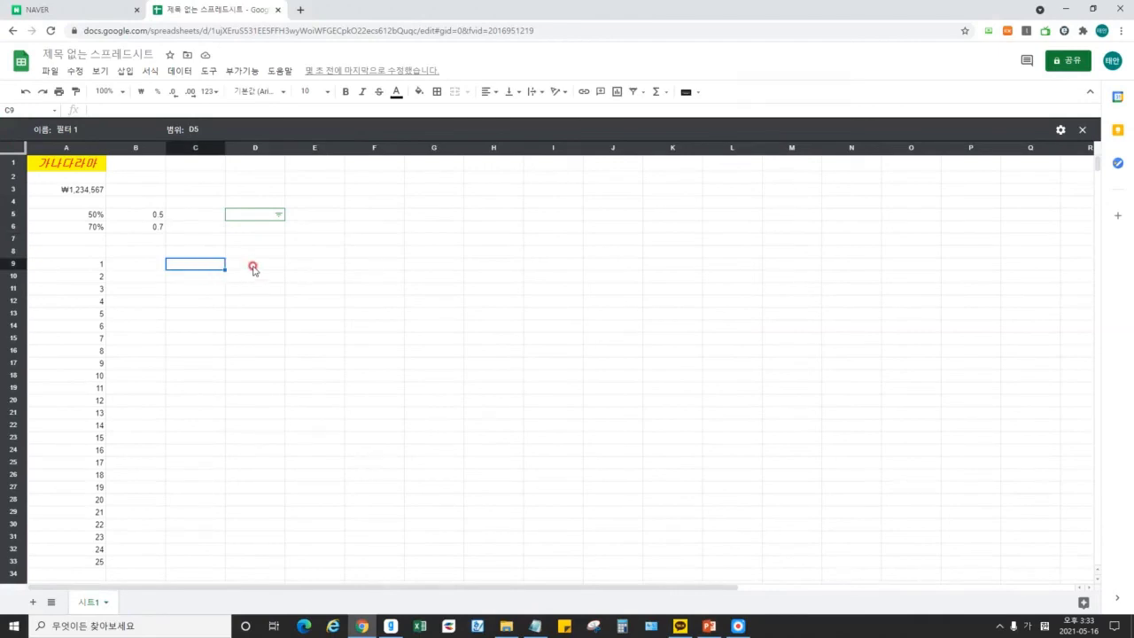
left_click(229, 252)
left_click(386, 263)
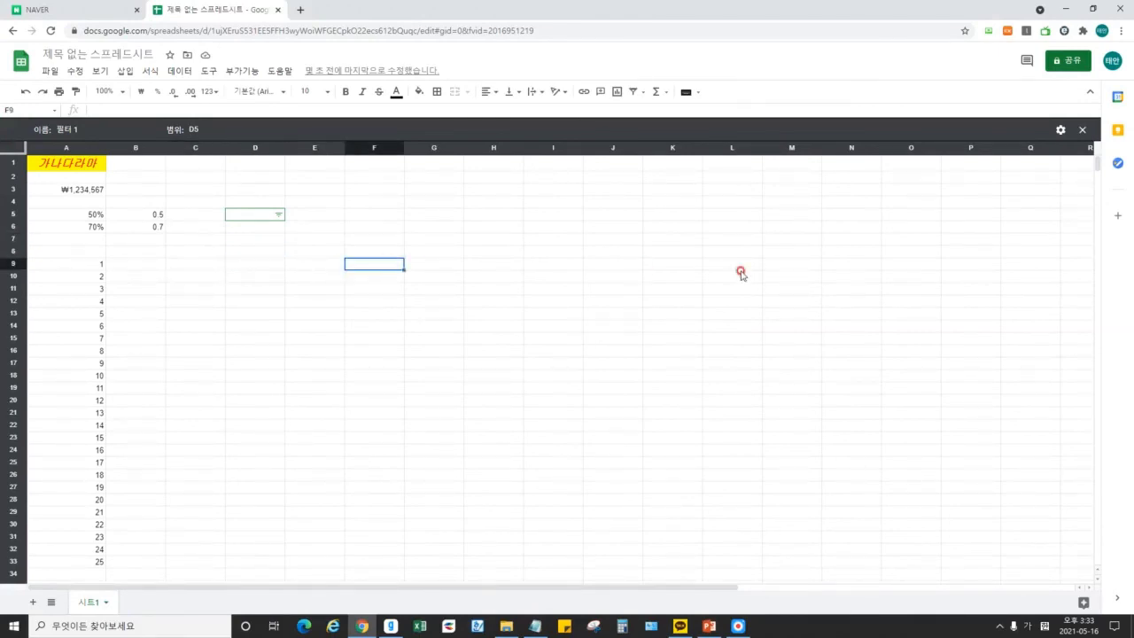
left_click(738, 275)
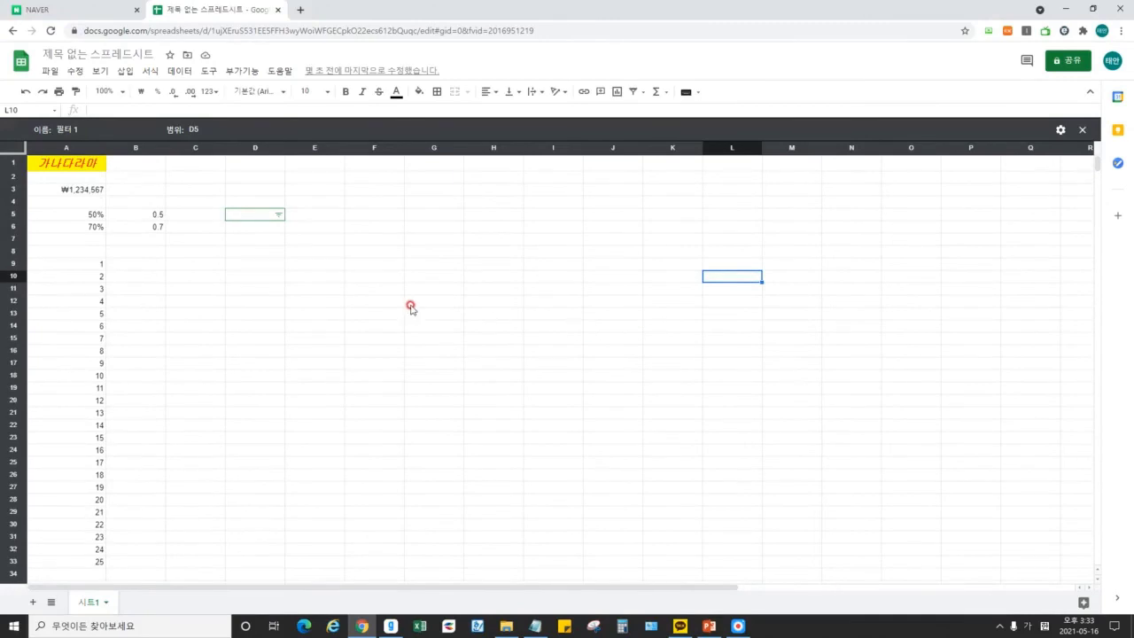
left_click(289, 279)
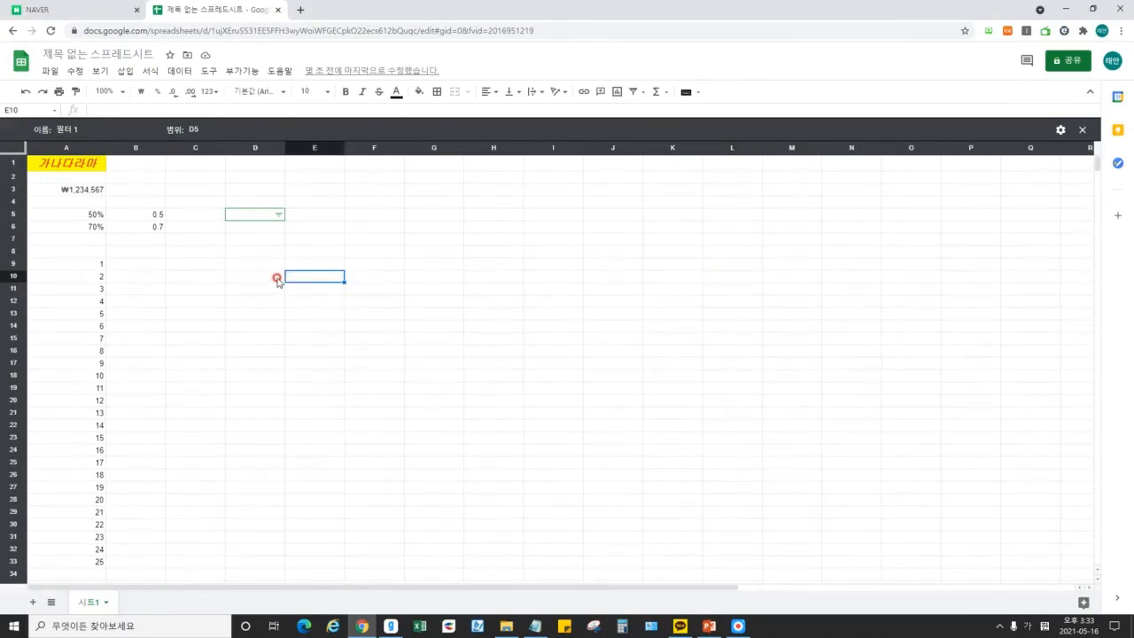
Switch to the Notepad lesson notes and add section "4. 부연 설명" with the line "- 5강) 간단한 시트 작성 & 설명".
left_click(535, 625)
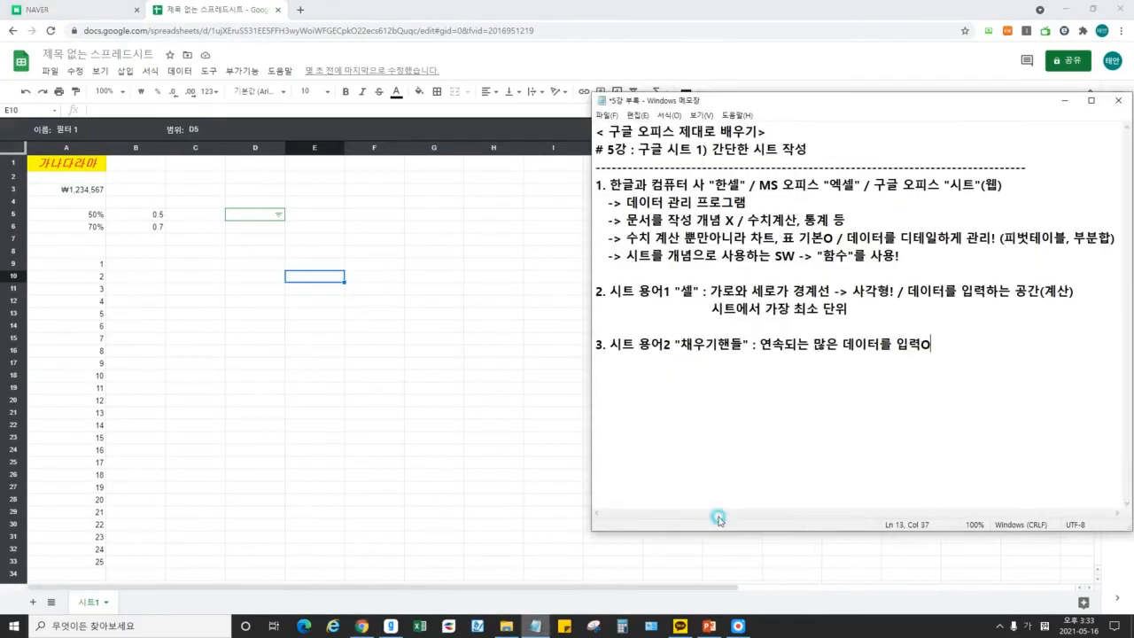
left_click(1006, 436)
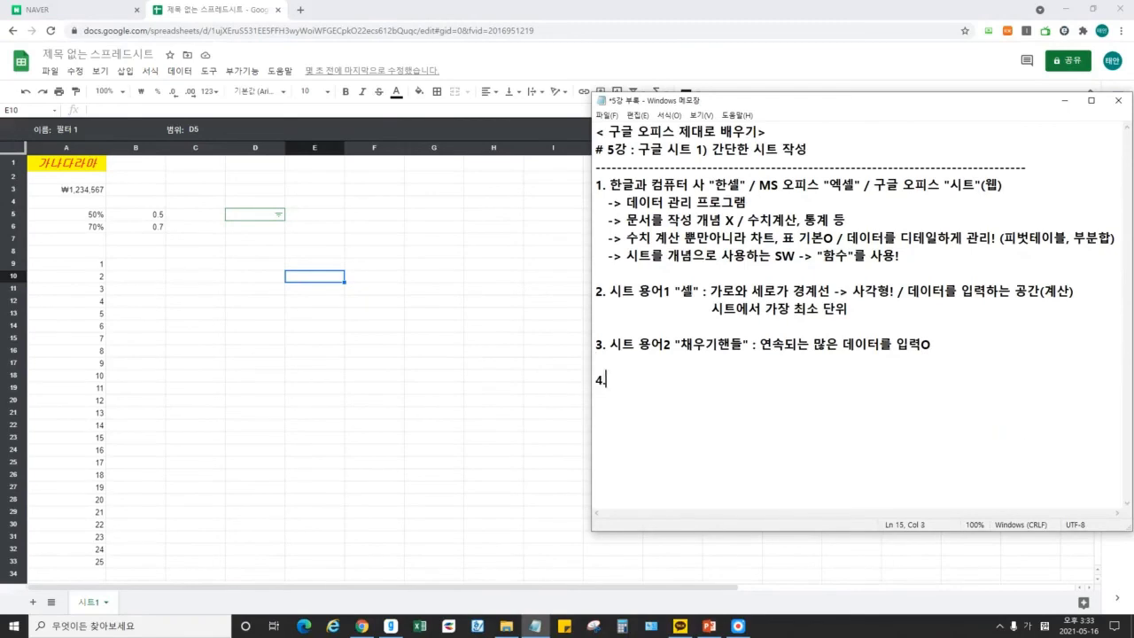
type("4. 부연ㅅ")
type("명 :")
type("강)")
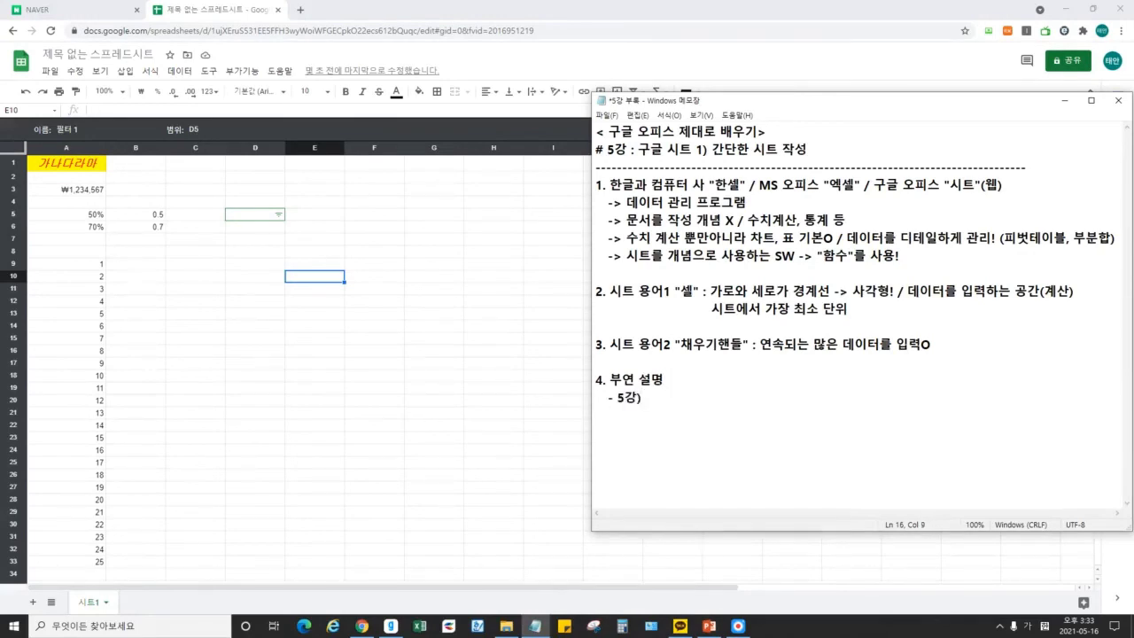
type(" 간단한 시트 ")
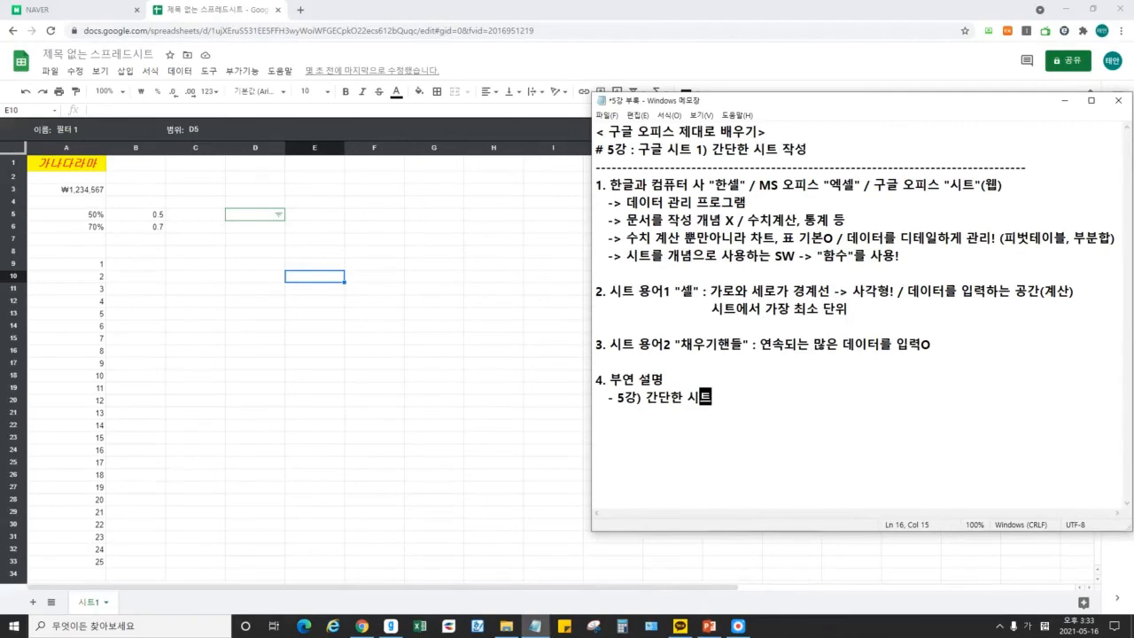
type("작성 & 설명")
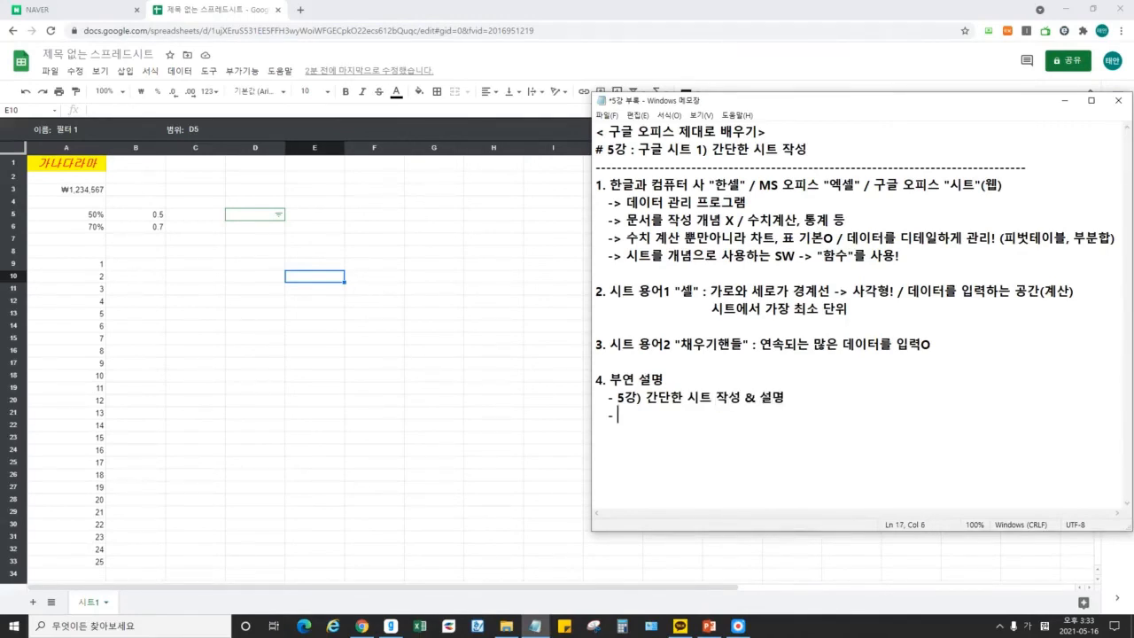
Add the line "- 6강) 함수를 이용한 작성 / 주 : 함수 사용법 / 부 : 더 많은 서식을 설명" to section 4.
type("강) 함수를 이용한 작성")
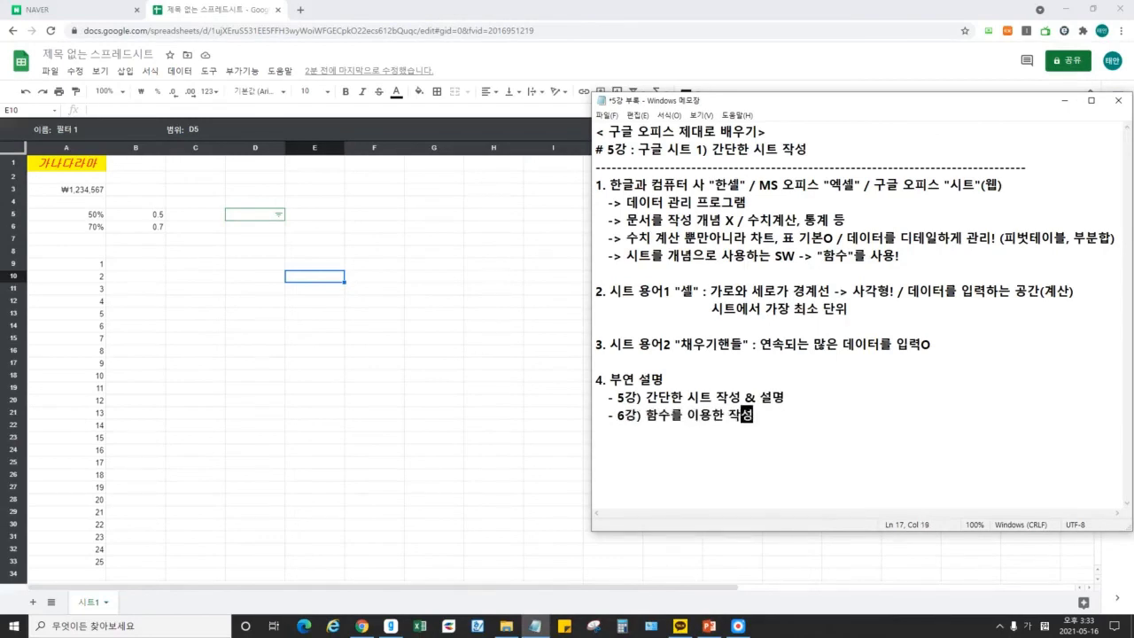
type(" / 주 : 사함수 사용버")
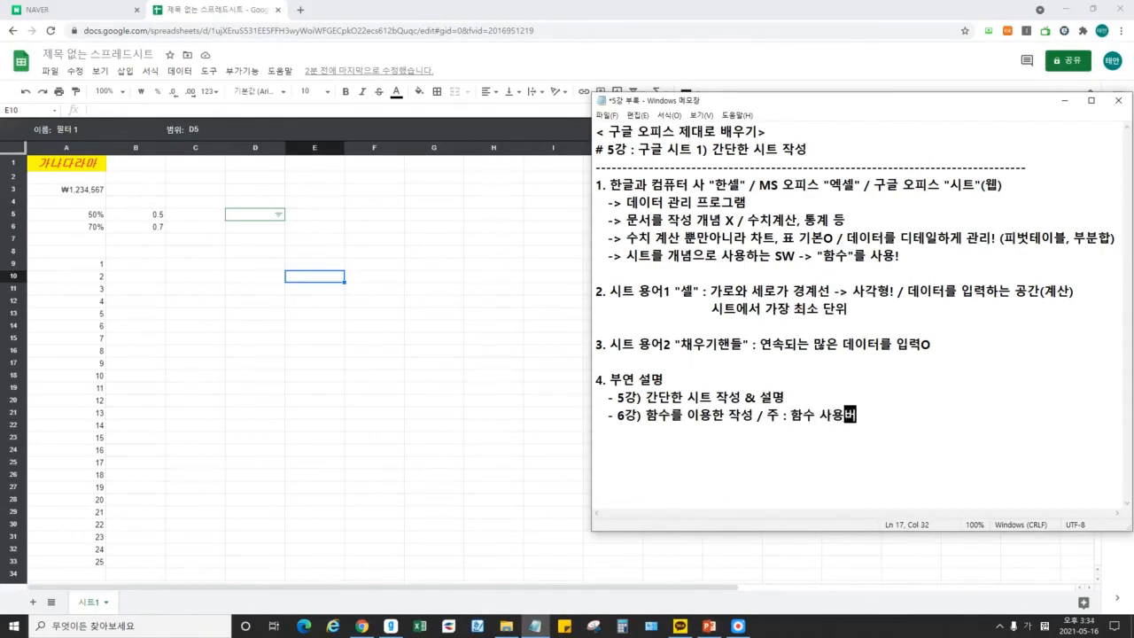
type(" / 부 : 더 많은 섯")
type("식을 설명")
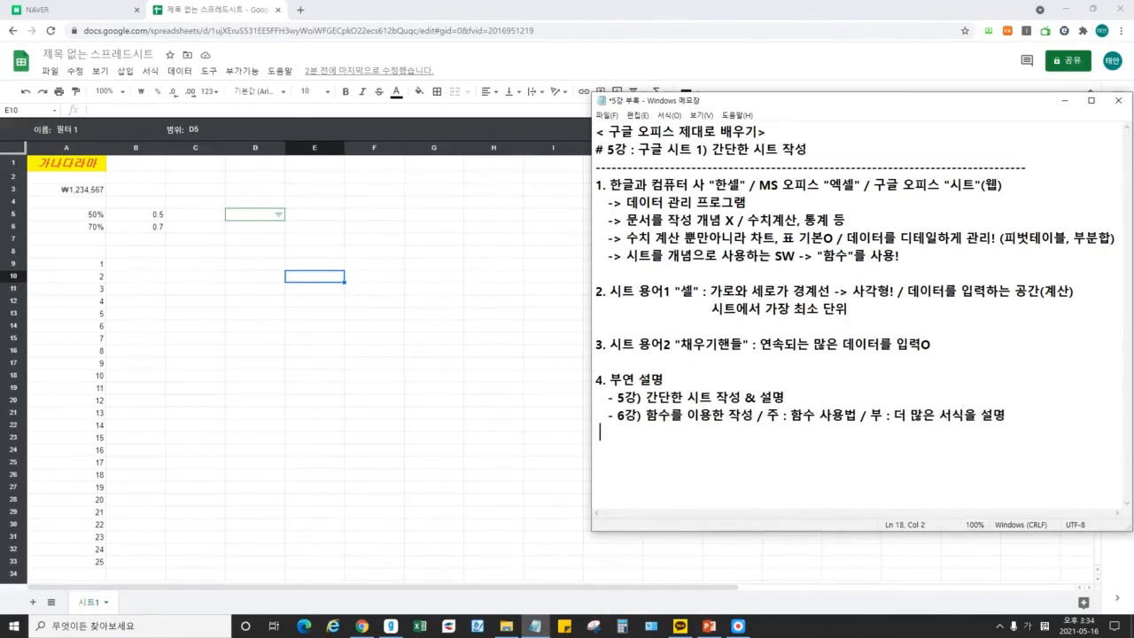
Add the line "- 7강) 템플릿 이용 가계부 작성 / 주 : 가계부 작성 / 부 : 필터, 차트 등 기능 설명" to section 4.
type("7강) 템플릿")
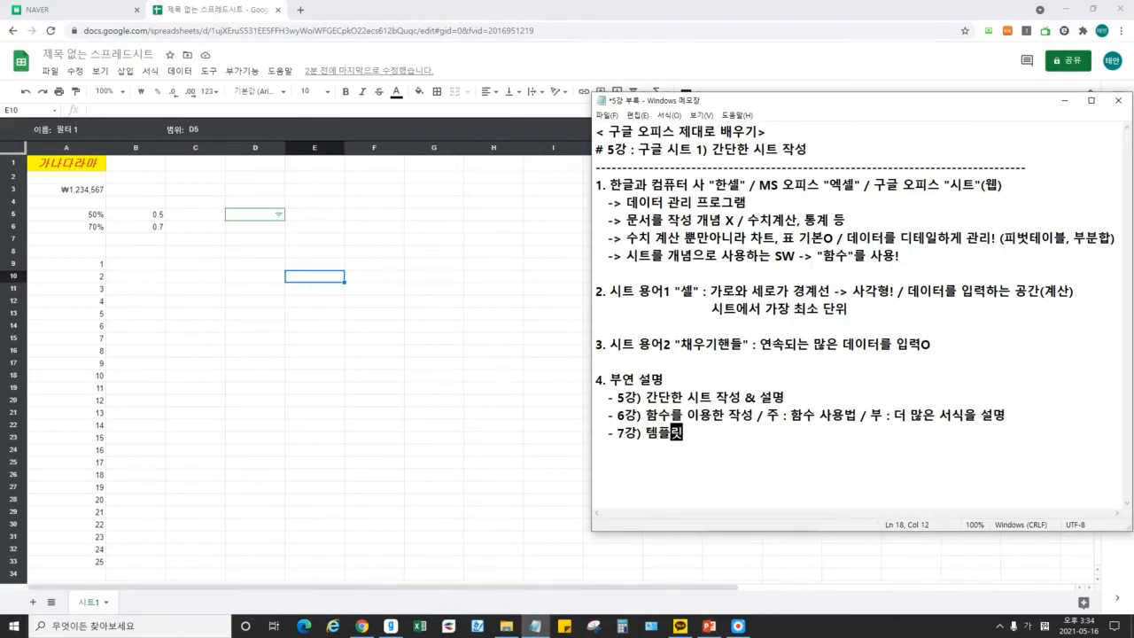
type(" 이용 가계부 작성")
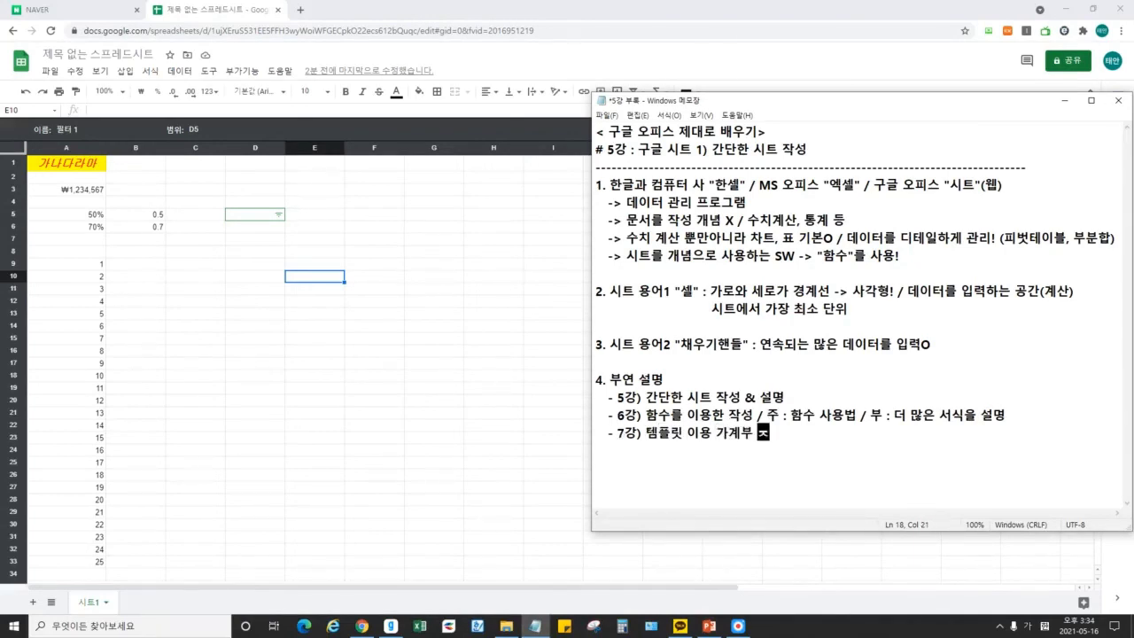
type(" / 주 : 가계부 작성 / 부 : 필터, 차트 ㄷ")
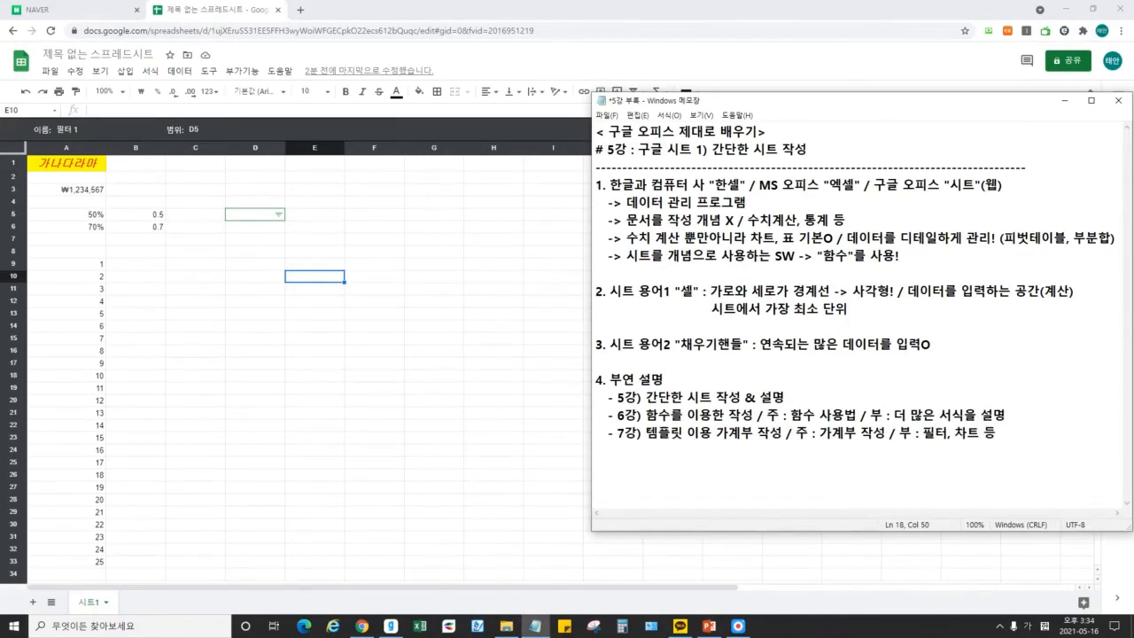
type(" 기능 설명")
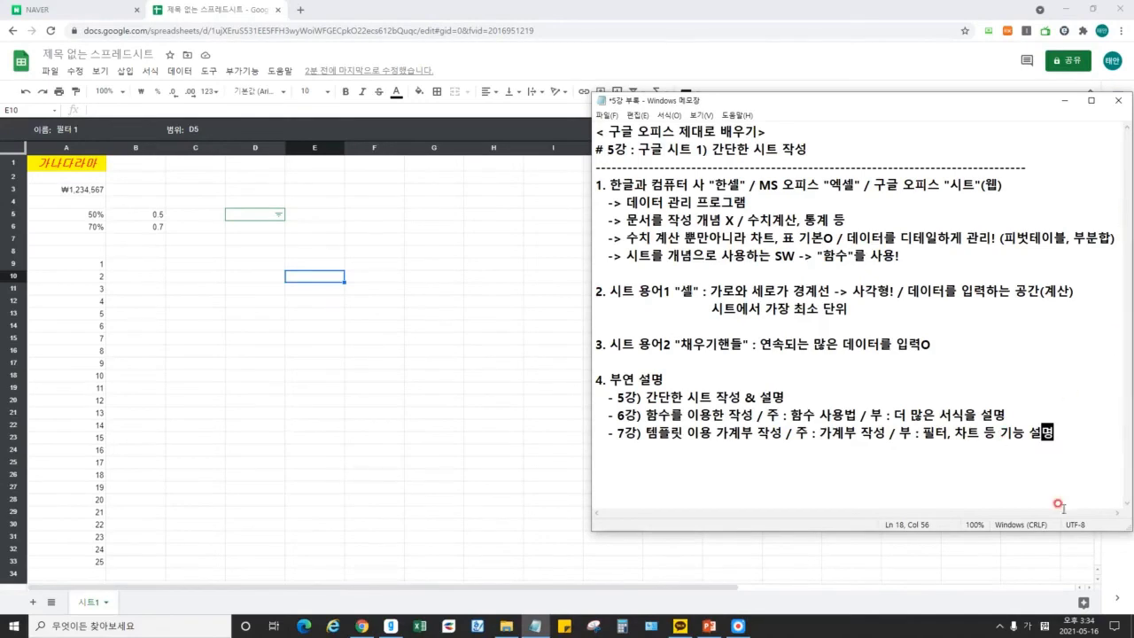
left_click_drag(797, 413, 1091, 431)
left_click(1046, 413)
left_click(599, 387)
left_click(1079, 437)
Switch back to the spreadsheet in Google Sheets.
left_click(435, 241)
left_click(298, 241)
left_click(270, 227)
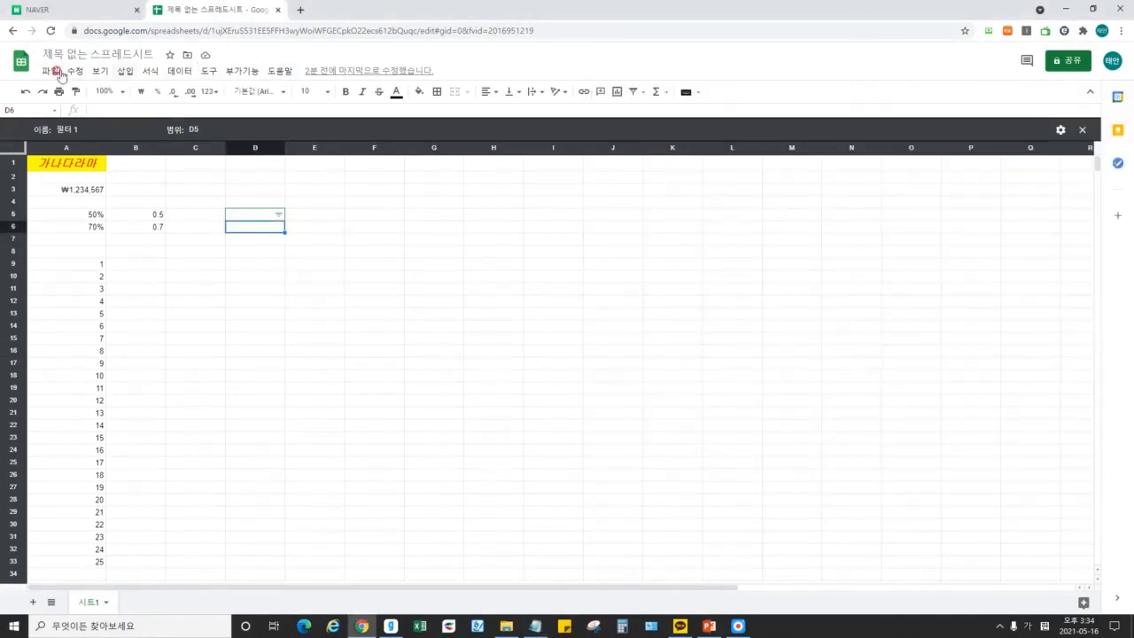
left_click(313, 267)
left_click(212, 265)
left_click(309, 302)
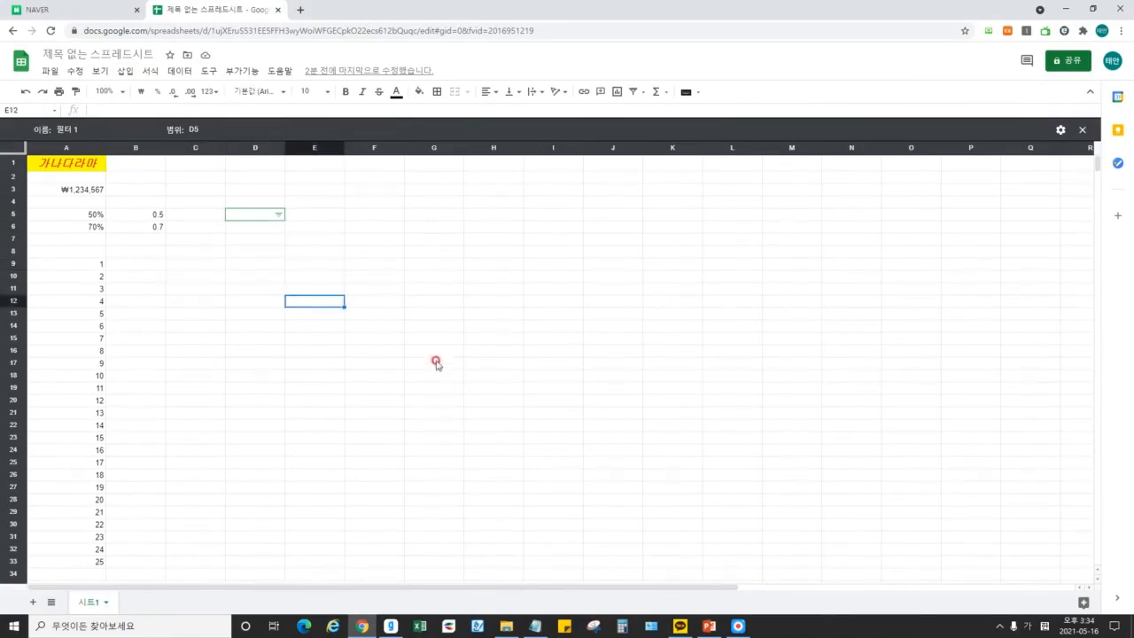
left_click(735, 628)
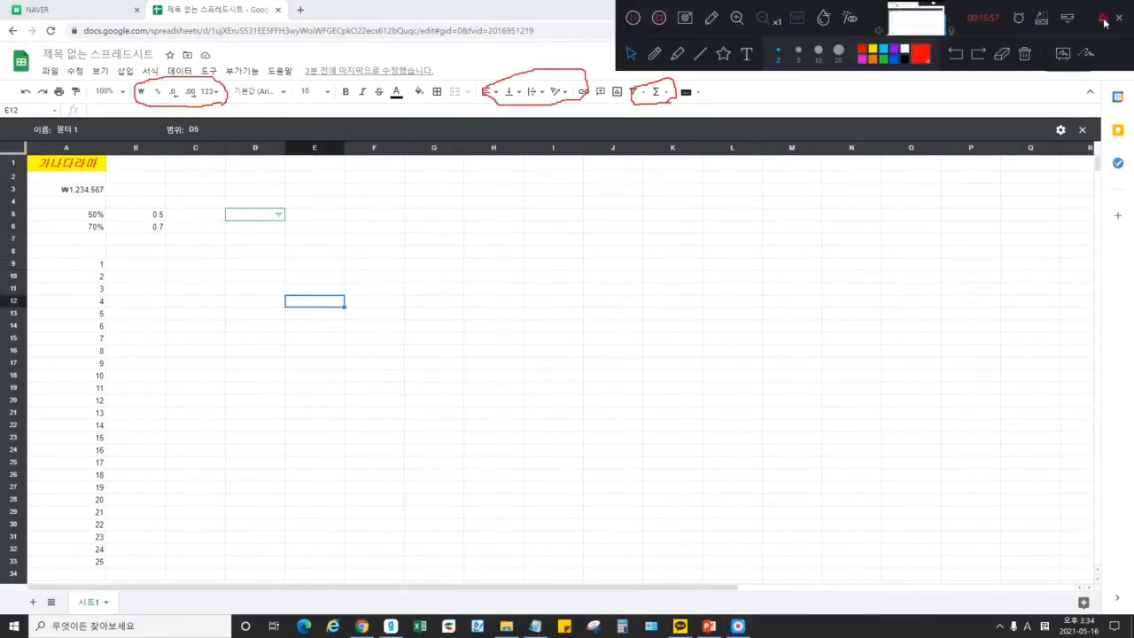
left_click(1102, 19)
left_click(50, 70)
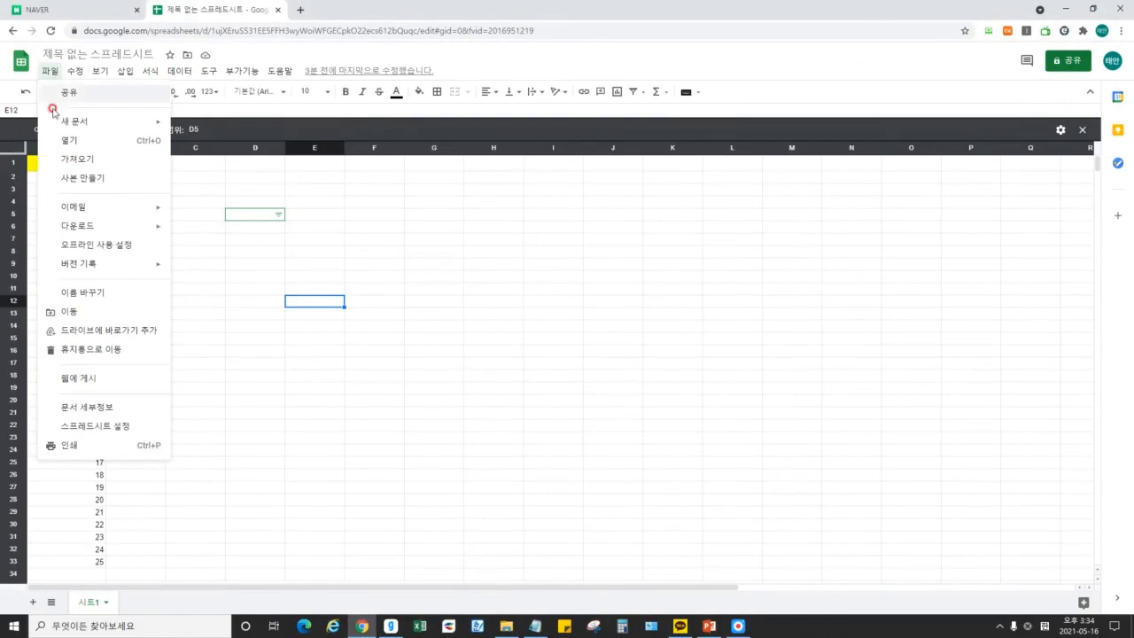
left_click(390, 302)
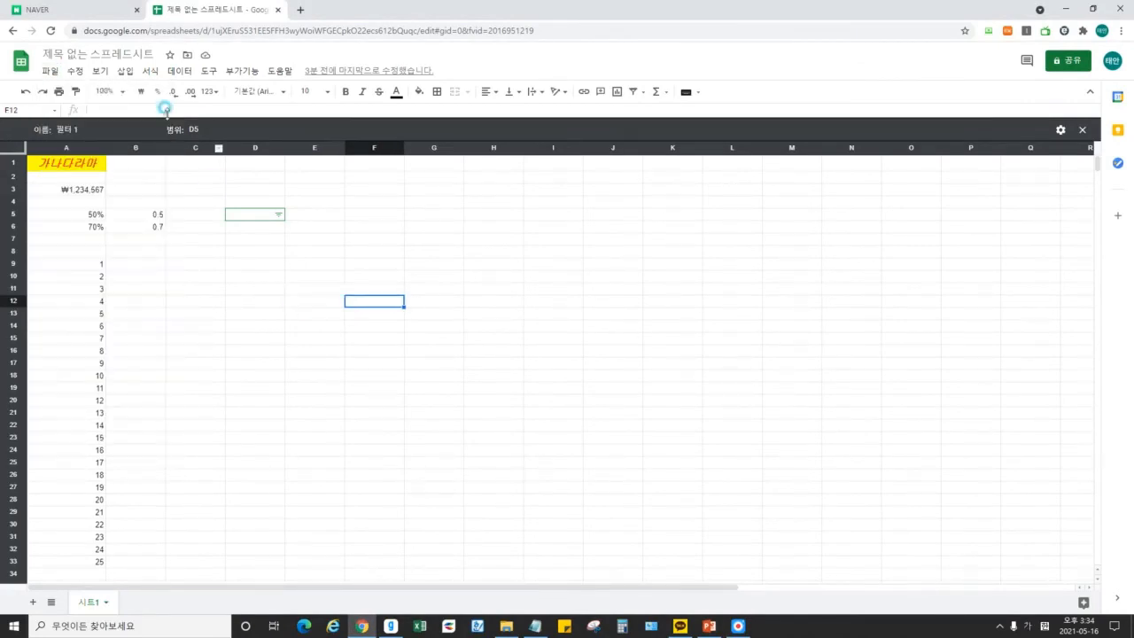
left_click(75, 71)
left_click(376, 266)
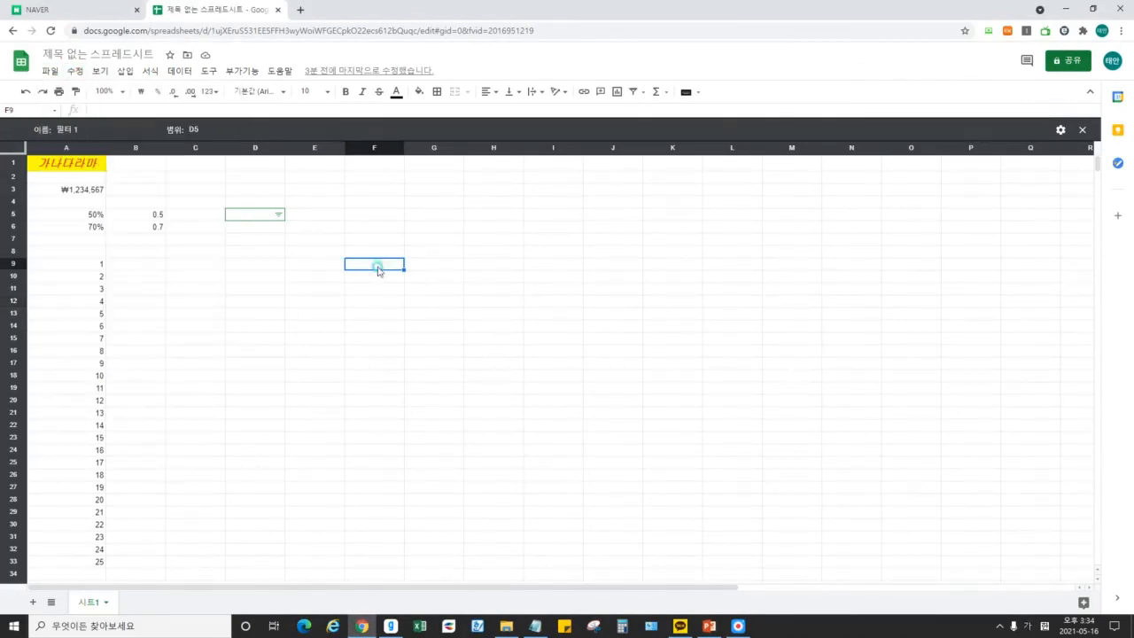
left_click(100, 71)
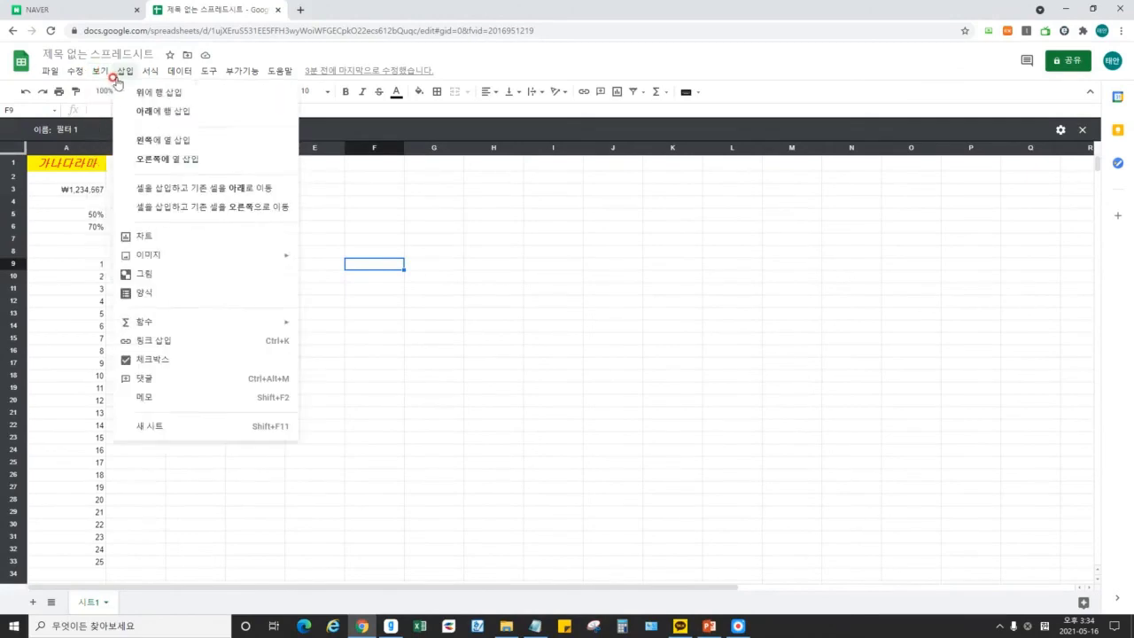
left_click(114, 96)
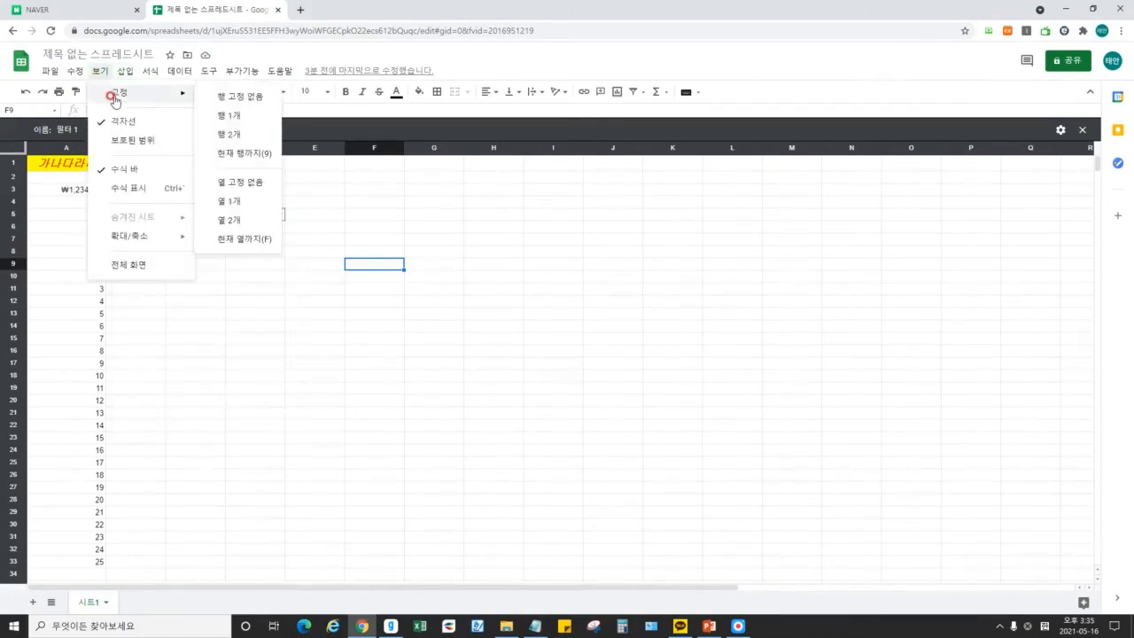
left_click(114, 96)
left_click(249, 153)
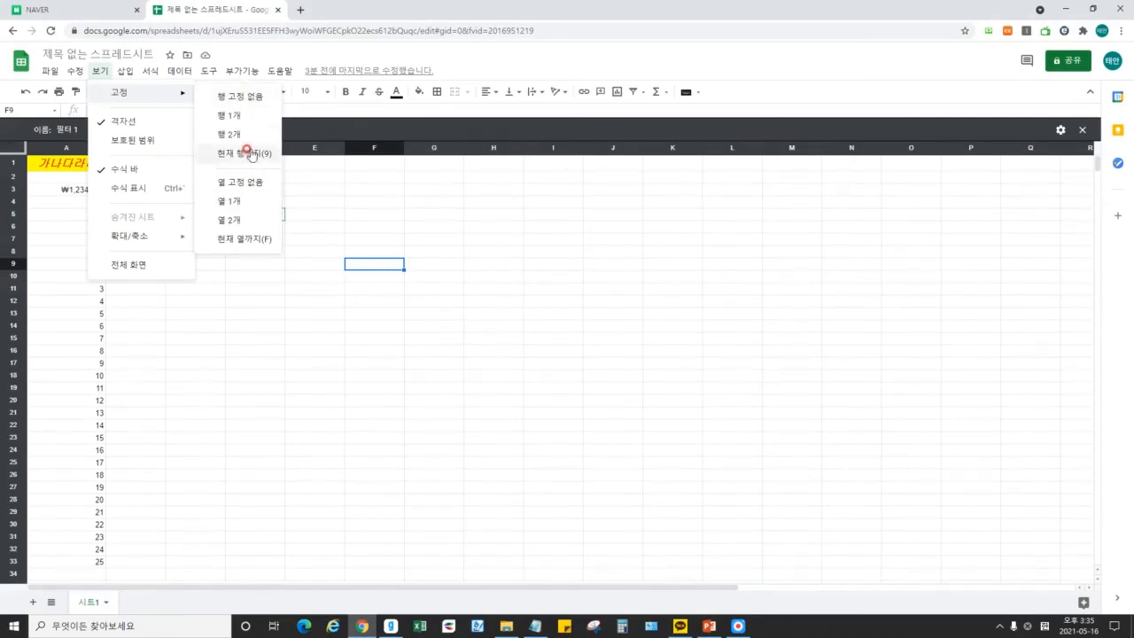
left_click(299, 351)
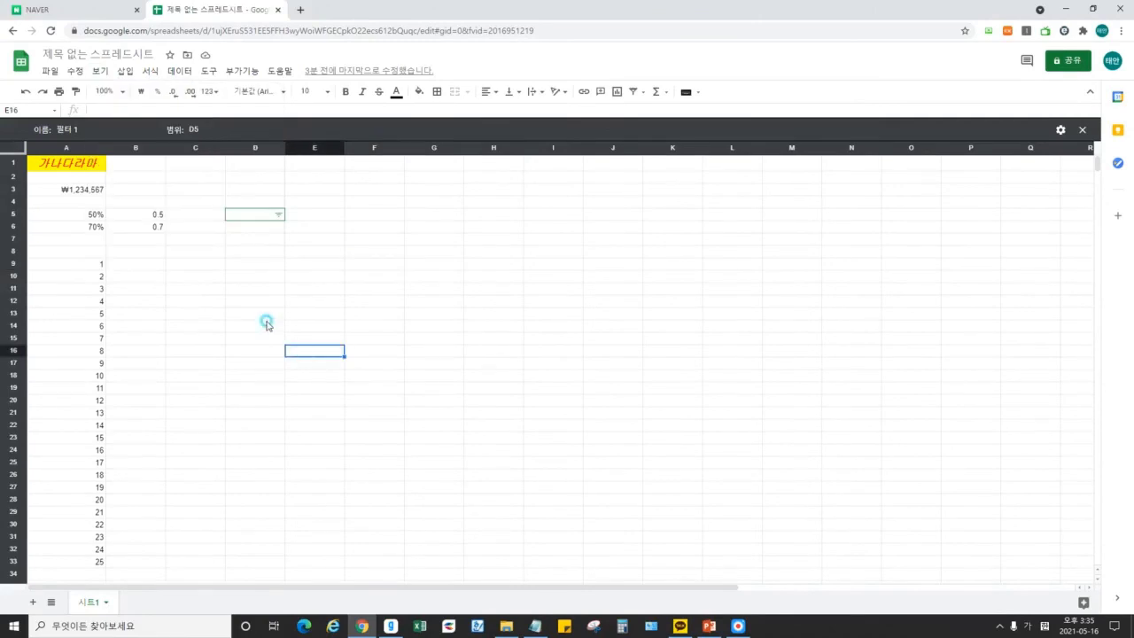
Freeze column A as the only fixed column of the sheet.
left_click(69, 148)
left_click(101, 71)
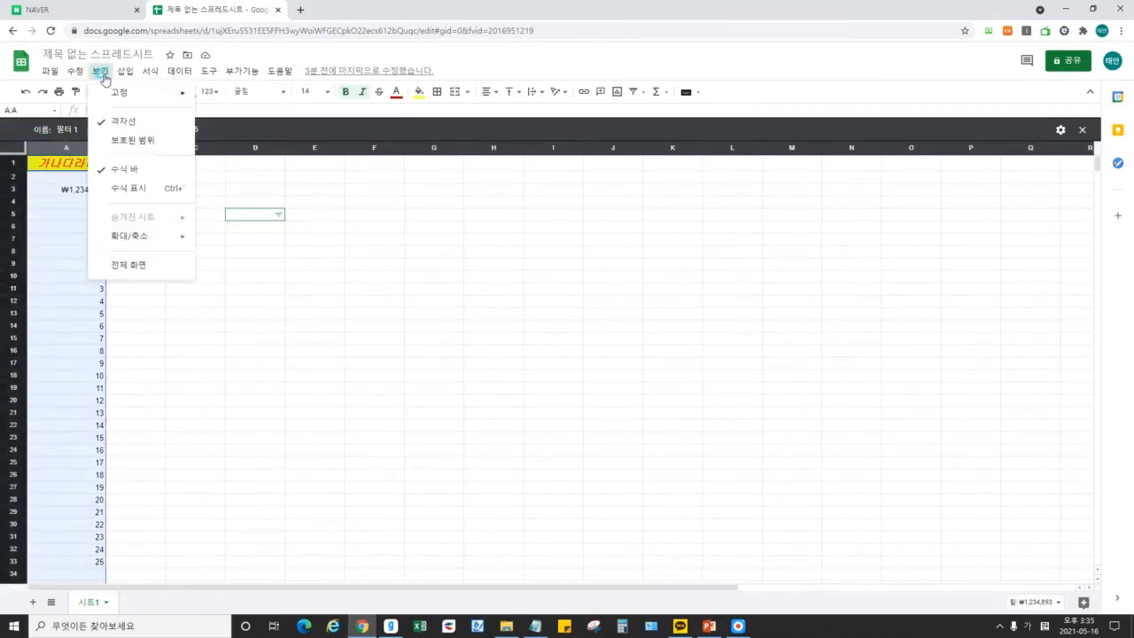
left_click(173, 95)
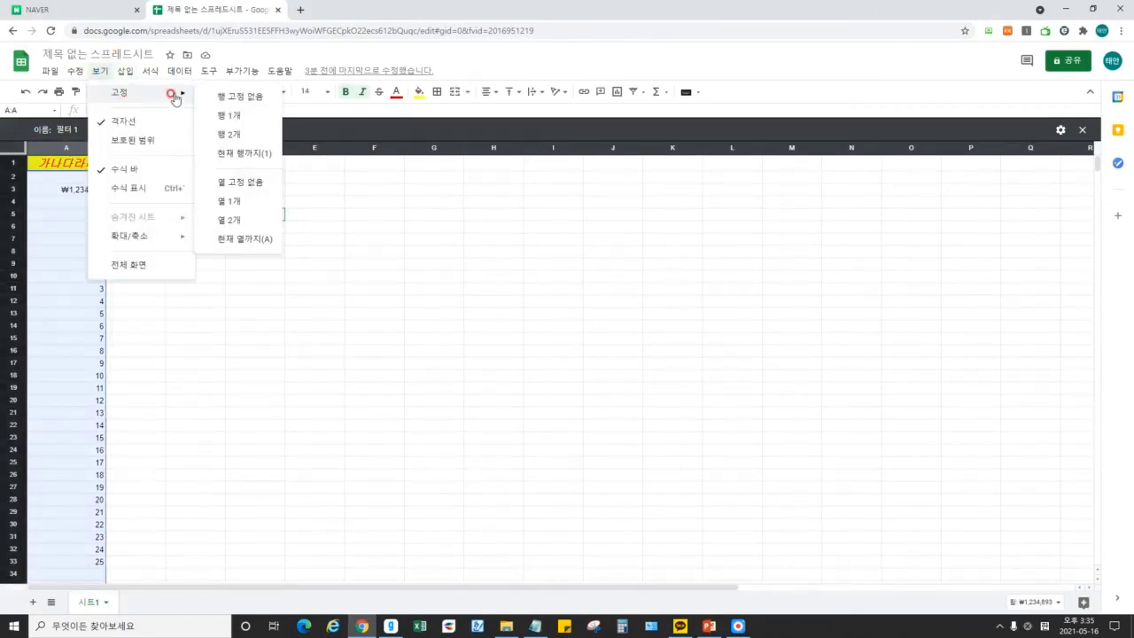
left_click(242, 206)
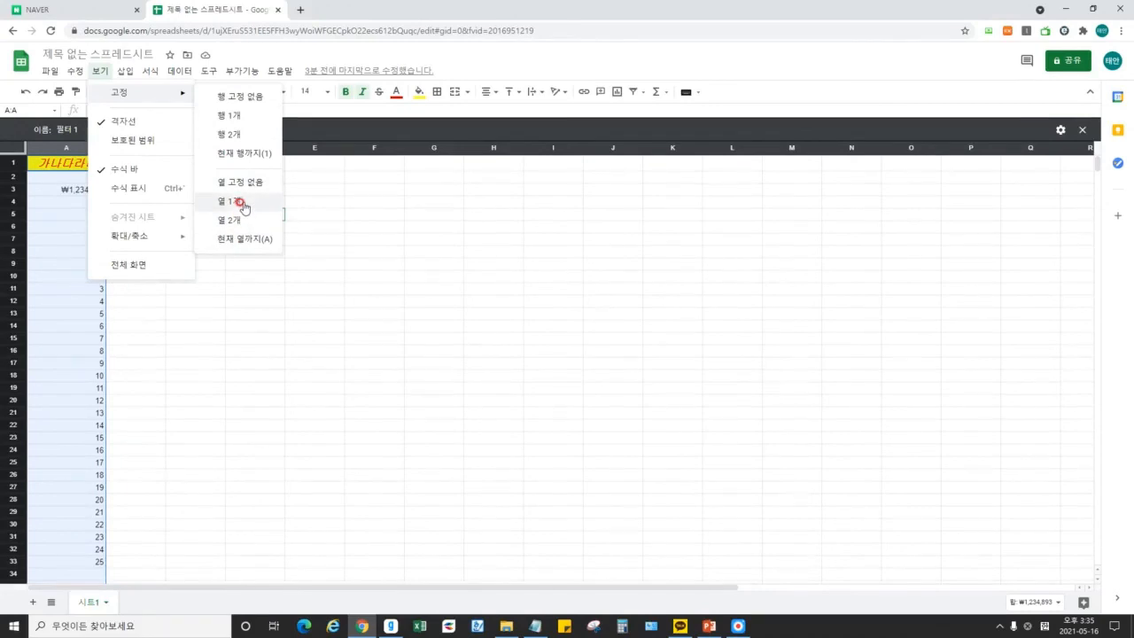
left_click(221, 230)
Move the active cell along row 1 to X1 to examine how frozen column A behaves when the sheet scrolls sideways.
left_click(191, 326)
left_click(140, 253)
left_click(189, 189)
left_click(1041, 167)
key("Right")
key("Right")
key("Right")
key("Right")
key("Right")
key("Right")
key("Right")
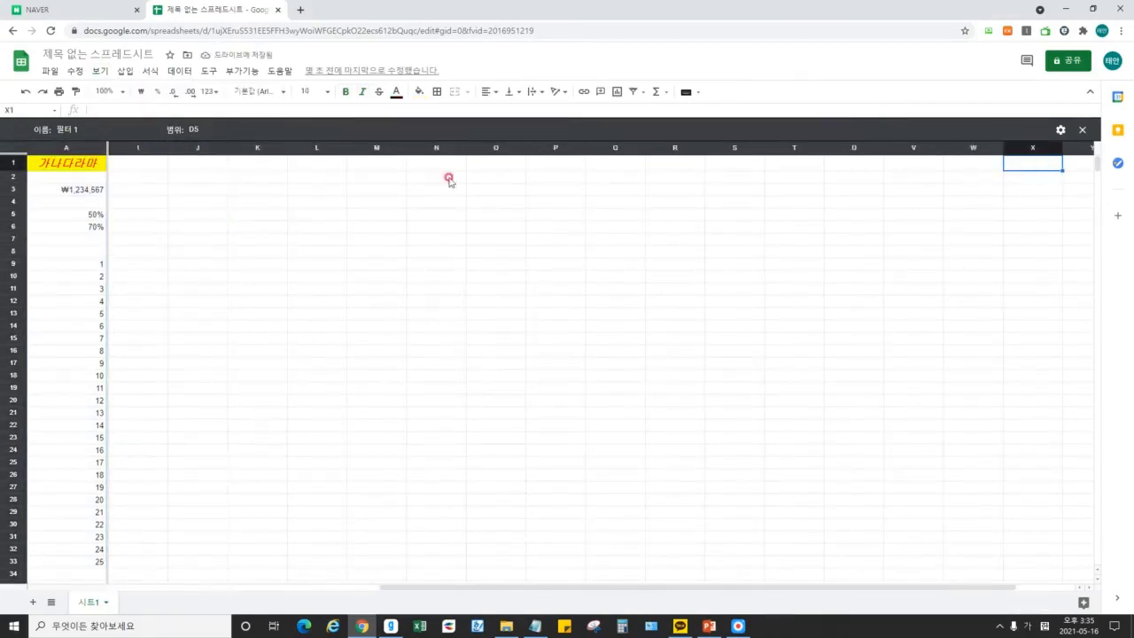
Move the active cell repeatedly back and forth along row 2, stopping at S2, to compare the frozen and scrolling columns.
key("Down")
key("Left")
key("Left")
key("Left")
key("Left")
key("Left")
key("Left")
key("Left")
key("Left")
key("Left")
key("Left")
key("Left")
key("Left")
key("Left")
key("Left")
key("Left")
key("Left")
key("Left")
key("Left")
key("Left")
key("Left")
key("Left")
key("Left")
key("Right")
key("Right")
key("Right")
key("Right")
key("Right")
key("Right")
key("Right")
key("Right")
key("Right")
key("Right")
key("Right")
key("Right")
key("Right")
key("Right")
key("Right")
key("Right")
key("Right")
key("Right")
key("Right")
key("Right")
key("Left")
key("Left")
key("Left")
key("Left")
key("Left")
key("Left")
key("Left")
key("Left")
key("Left")
key("Left")
key("Left")
key("Left")
key("Left")
key("Left")
key("Left")
key("Left")
key("Left")
key("Left")
key("Left")
key("Left")
key("Right")
key("Right")
key("Right")
key("Right")
key("Right")
key("Right")
key("Right")
key("Right")
key("Right")
key("Right")
key("Right")
key("Right")
key("Right")
key("Right")
key("Right")
key("Right")
key("Right")
key("Right")
key("Right")
key("Right")
key("Left")
key("Left")
key("Left")
key("Left")
key("Left")
key("Left")
key("Left")
key("Left")
key("Left")
key("Left")
key("Left")
key("Left")
key("Left")
key("Left")
key("Left")
key("Left")
key("Right")
key("Right")
key("Right")
key("Right")
key("Right")
key("Right")
key("Right")
key("Right")
key("Right")
key("Right")
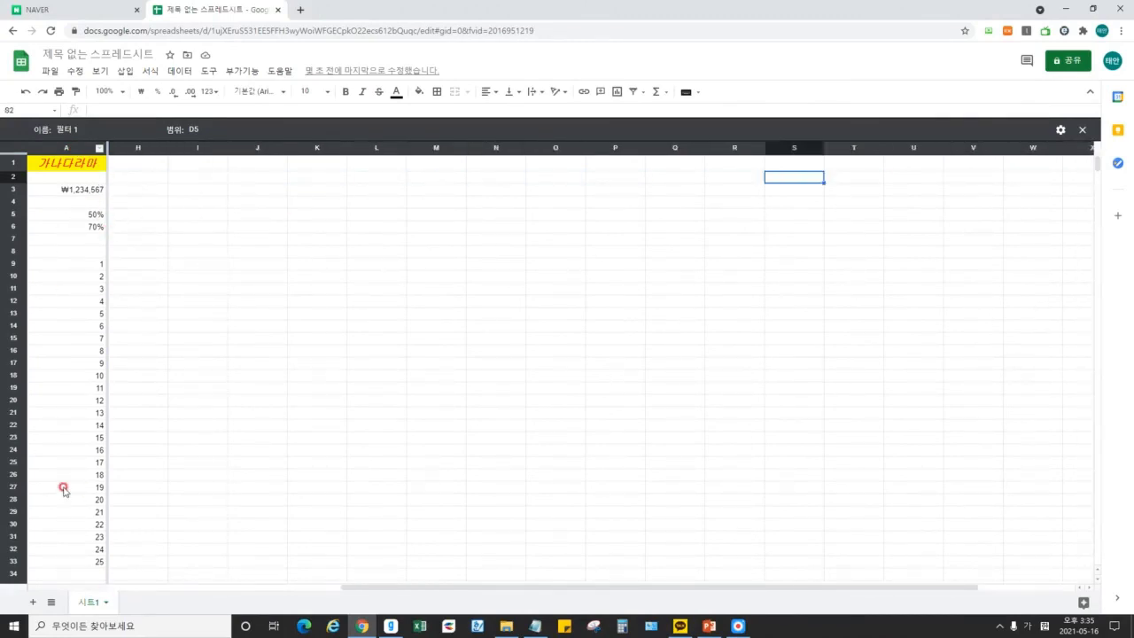
Sweep the active cell along row 2 in both directions and return to the first columns to examine frozen column A.
key("Right")
key("Right")
key("Right")
key("Right")
key("Left")
key("Left")
key("Left")
key("Left")
key("Left")
key("Left")
key("Left")
key("Left")
key("Left")
key("Left")
key("Left")
key("Left")
key("Left")
key("Left")
key("Left")
key("Left")
key("Left")
key("Left")
key("Left")
key("Left")
key("Right")
key("Right")
key("Right")
key("Right")
key("Right")
key("Right")
key("Right")
key("Right")
key("Right")
key("Right")
key("Right")
key("Right")
key("Right")
key("Right")
key("Right")
key("Right")
key("Right")
key("Right")
key("Right")
key("Right")
key("Left")
key("Left")
key("Left")
key("Left")
key("Left")
key("Left")
key("Left")
key("Left")
key("Left")
key("Left")
key("Left")
key("Left")
key("Left")
key("Left")
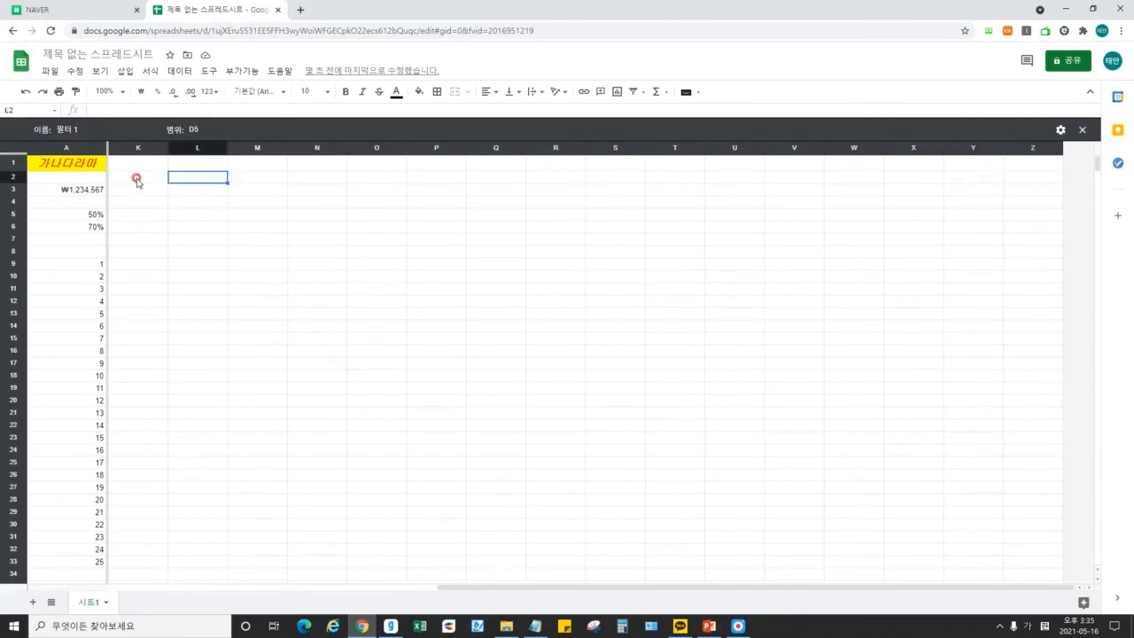
key("Left")
key("Left")
key("Left")
key("Left")
key("Left")
key("Left")
key("Left")
key("Left")
key("Left")
key("Left")
Freeze row 1 as the only fixed row of the sheet.
left_click(124, 192)
left_click(21, 190)
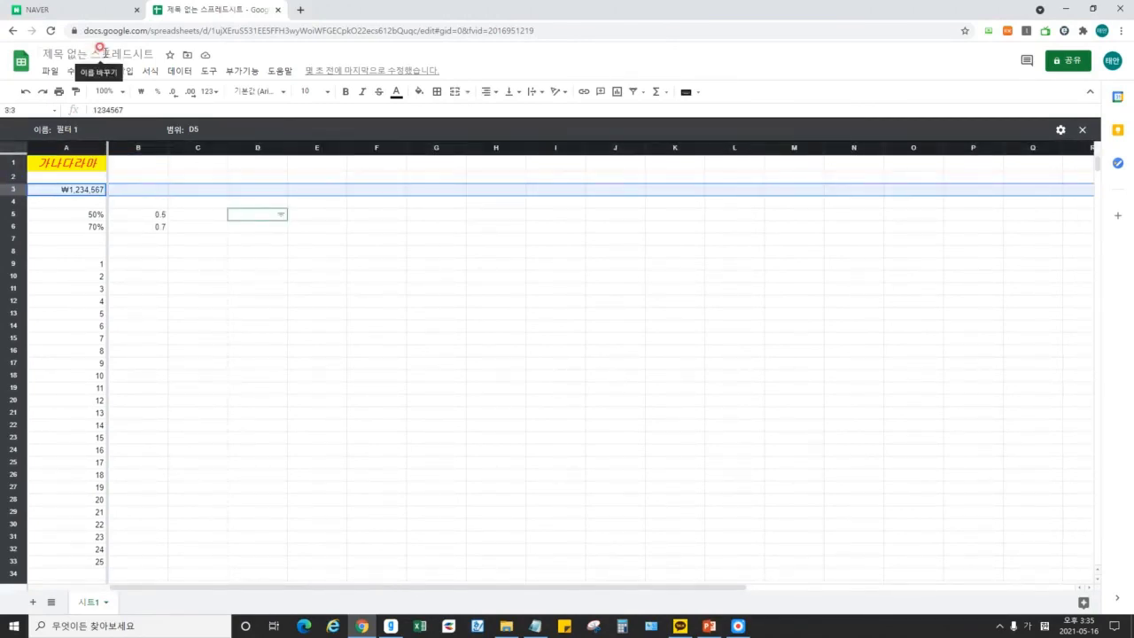
left_click(100, 73)
mouse_move(111, 91)
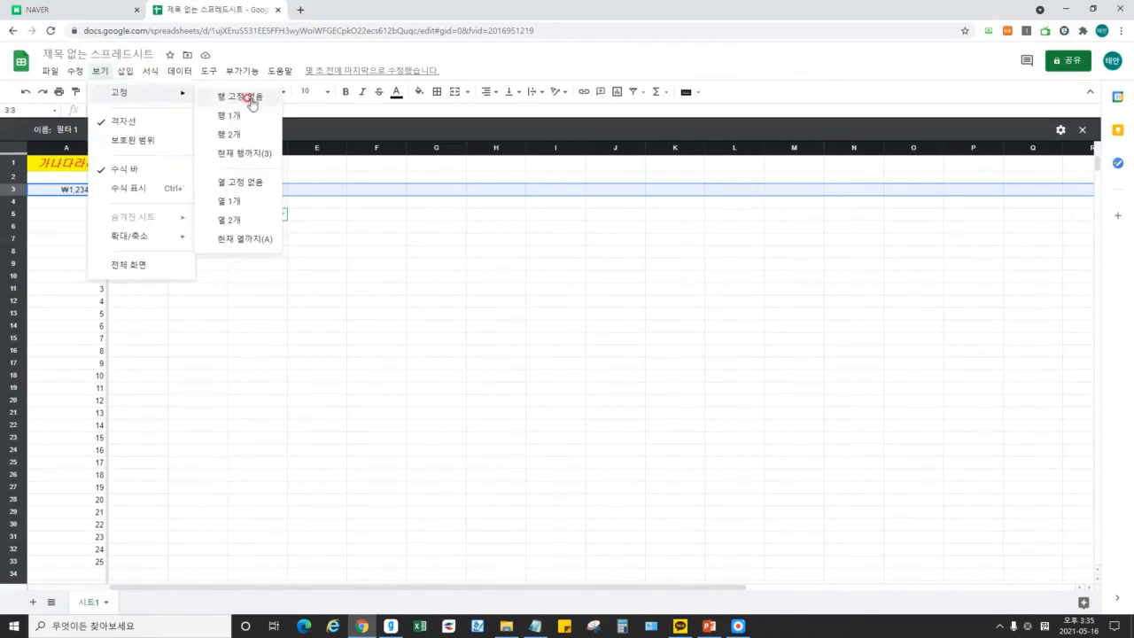
left_click(246, 113)
Move the active cell far down column D and back up to D61 to examine how frozen row 1 behaves during vertical scrolling.
left_click(236, 268)
key("Down")
key("Down")
key("Down")
key("Down")
key("Down")
key("Down")
key("Down")
key("Down")
key("Down")
key("Down")
key("Down")
key("Down")
key("Down")
key("Down")
key("Down")
key("Down")
key("Down")
key("Down")
key("Down")
key("Down")
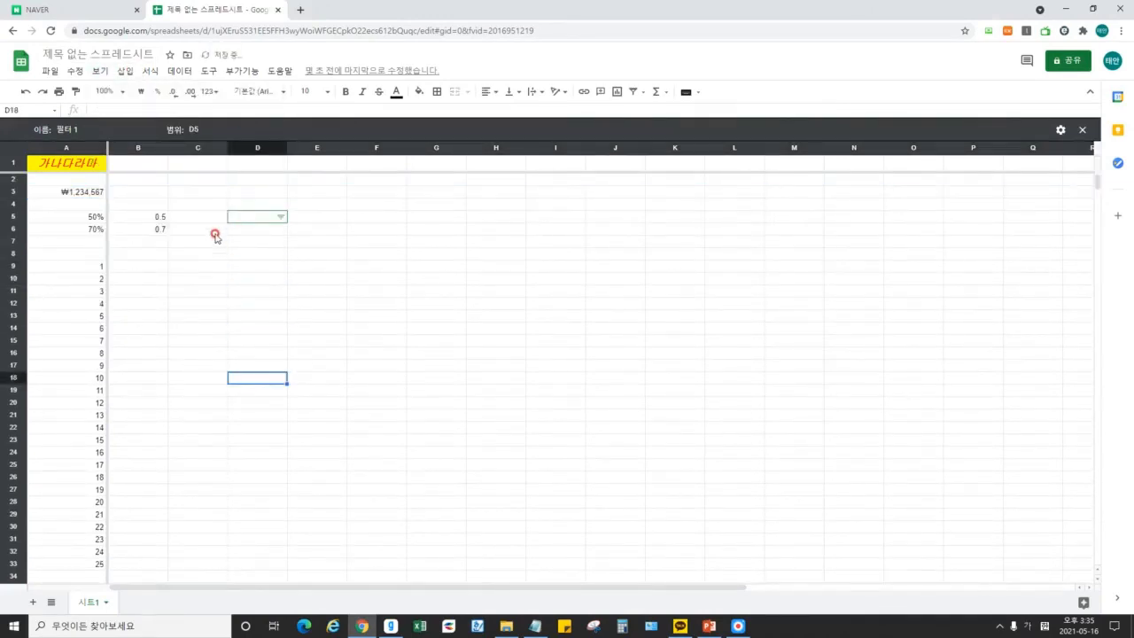
key("Down")
key("Down")
key("Down")
key("Down")
key("Down")
key("Down")
key("Down")
key("Down")
key("Down")
key("Down")
key("Down")
key("Down")
key("Down")
key("Down")
key("Down")
key("Down")
key("Down")
key("Down")
key("Down")
key("Down")
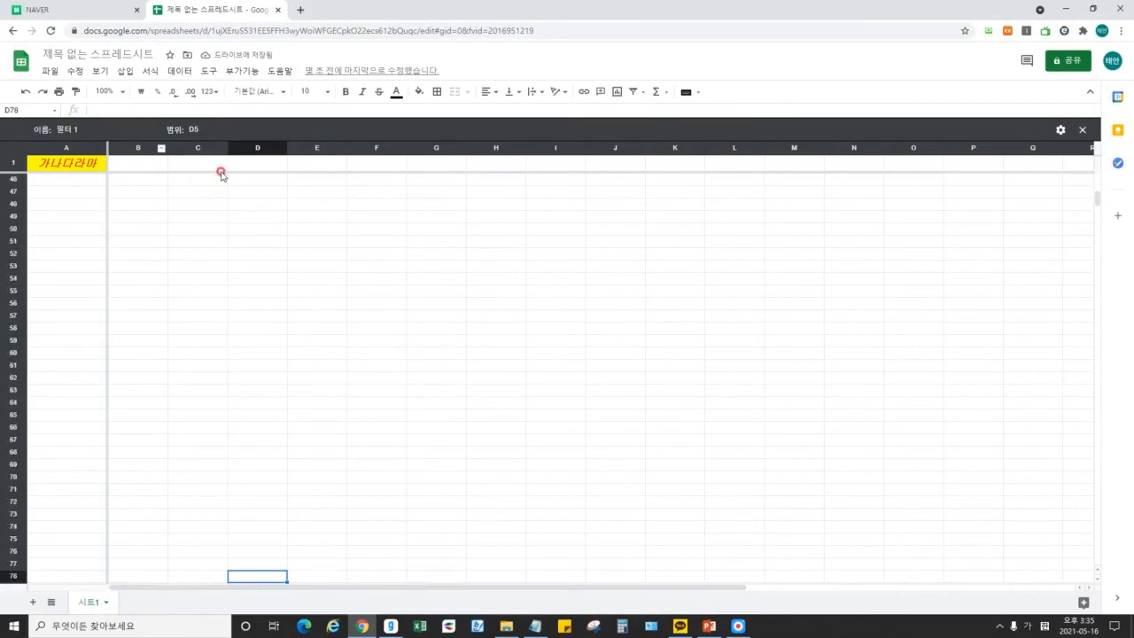
key("Up")
key("Up")
key("Up")
key("Up")
key("Up")
key("Up")
key("Up")
key("Up")
key("Up")
key("Up")
key("Up")
key("Up")
key("Up")
key("Up")
key("Up")
key("Up")
key("Up")
key("Up")
key("Up")
key("Up")
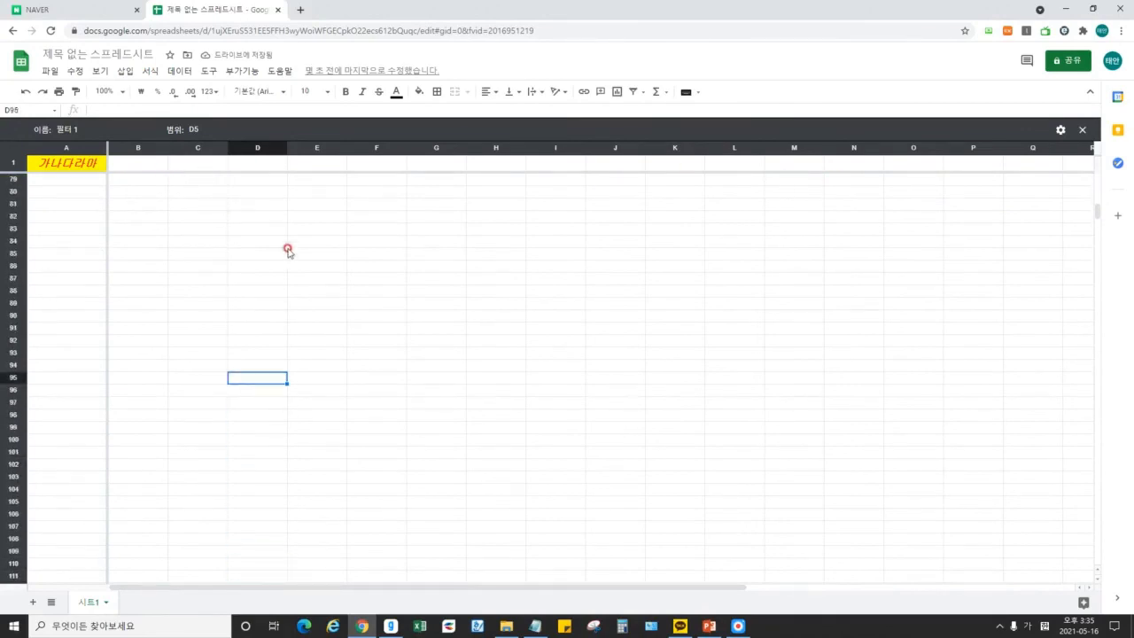
scroll(310, 331, "up", 5)
left_click(268, 329)
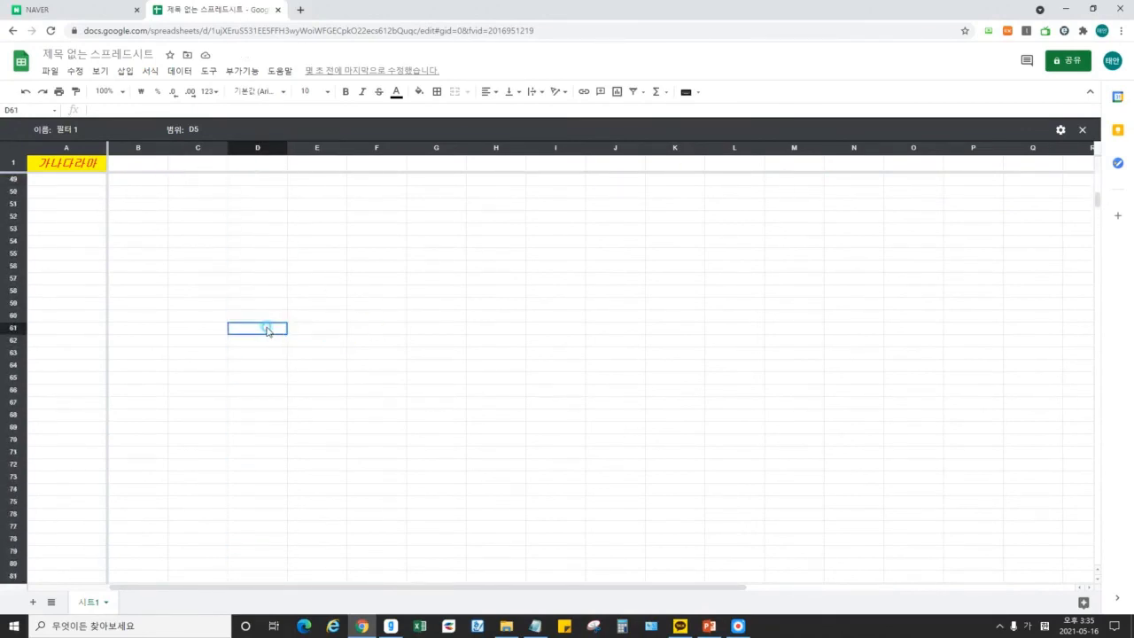
Jump to the sheet's last row and last column to examine where the grid ends, and go back up to F937.
key("ctrl+Down")
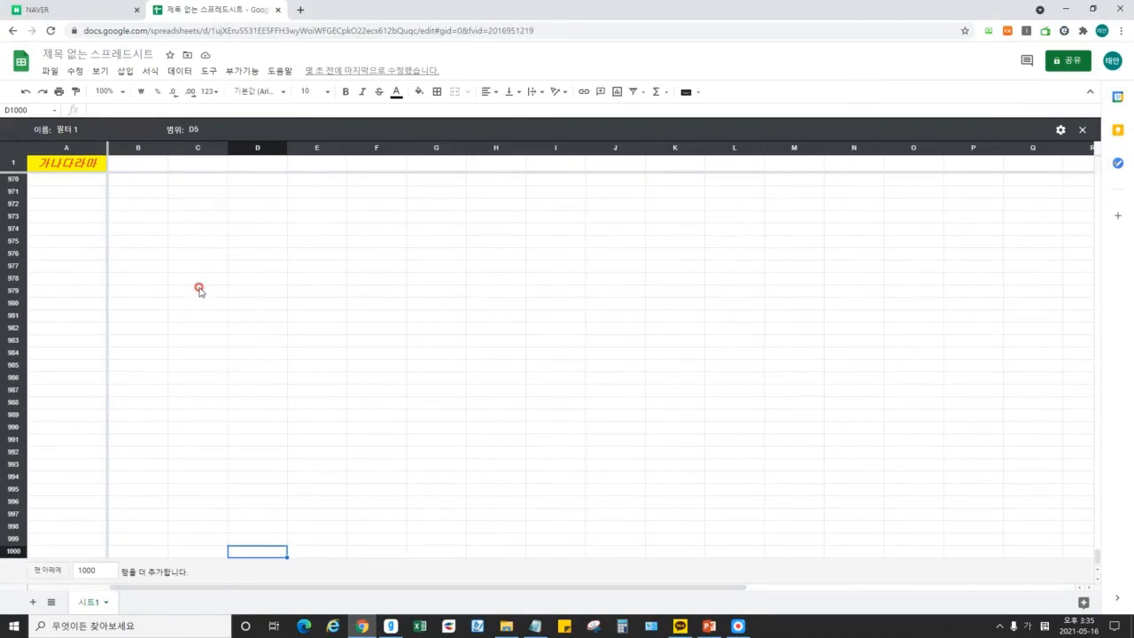
key("ctrl+Right")
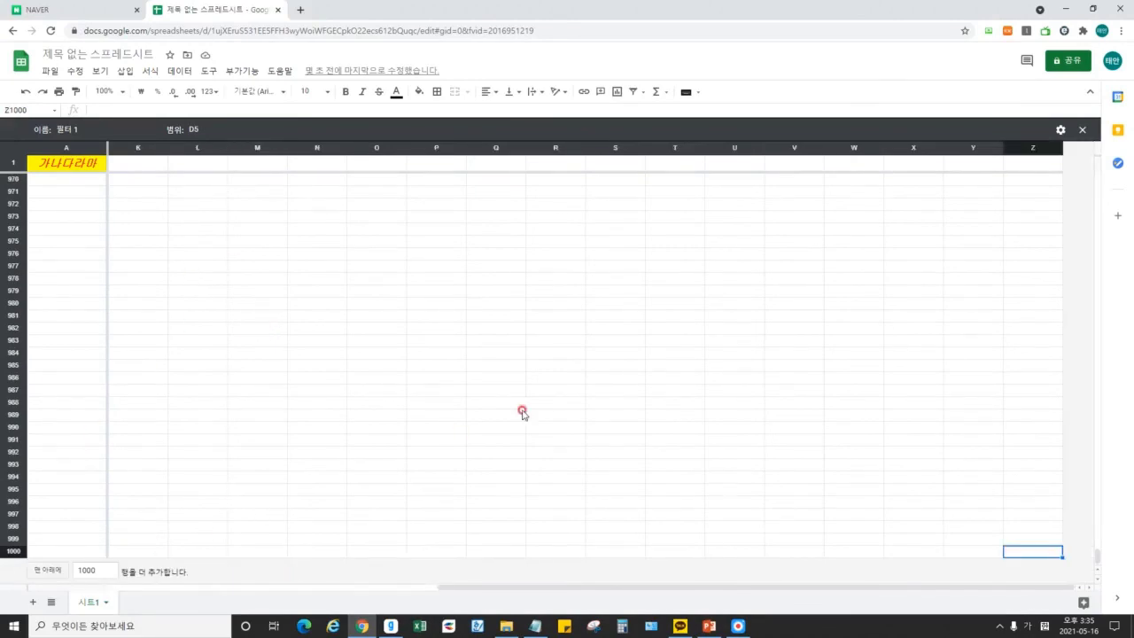
left_click(597, 428)
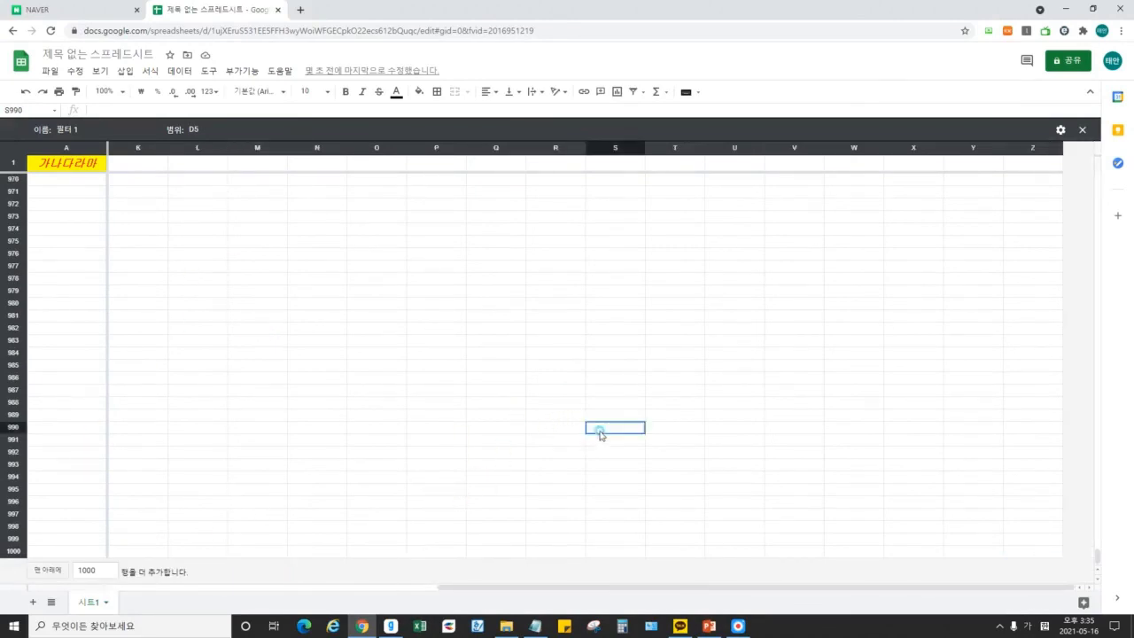
left_click(808, 403)
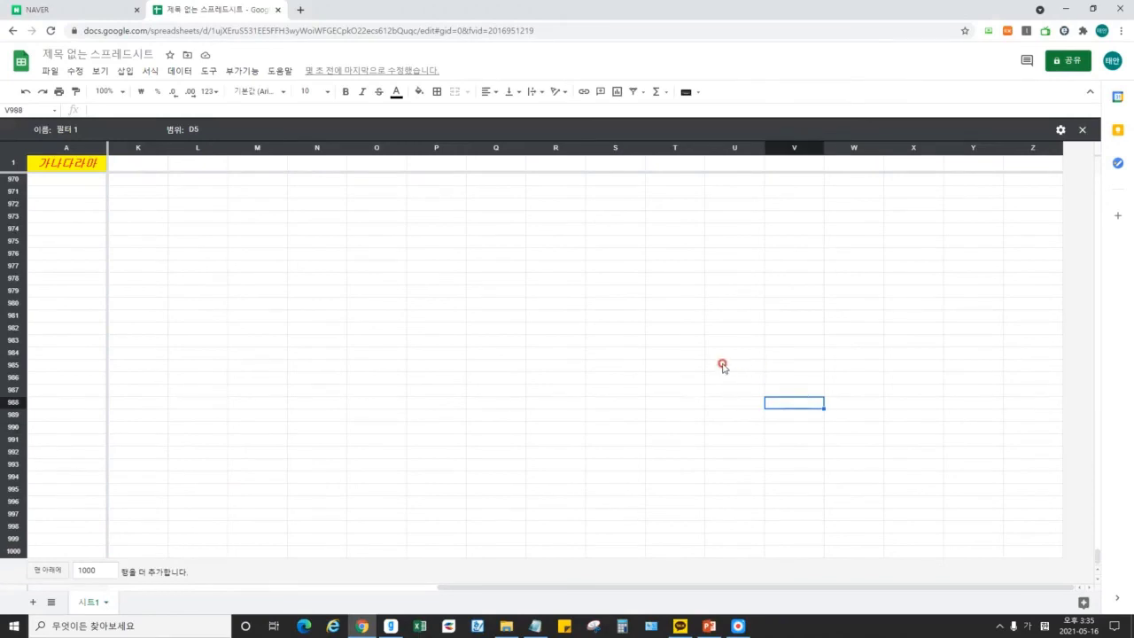
left_click_drag(862, 340, 51, 80)
left_click(352, 328)
Switch to Excel, create a blank workbook and jump to its last column and last row to examine the grid's extent.
left_click(421, 627)
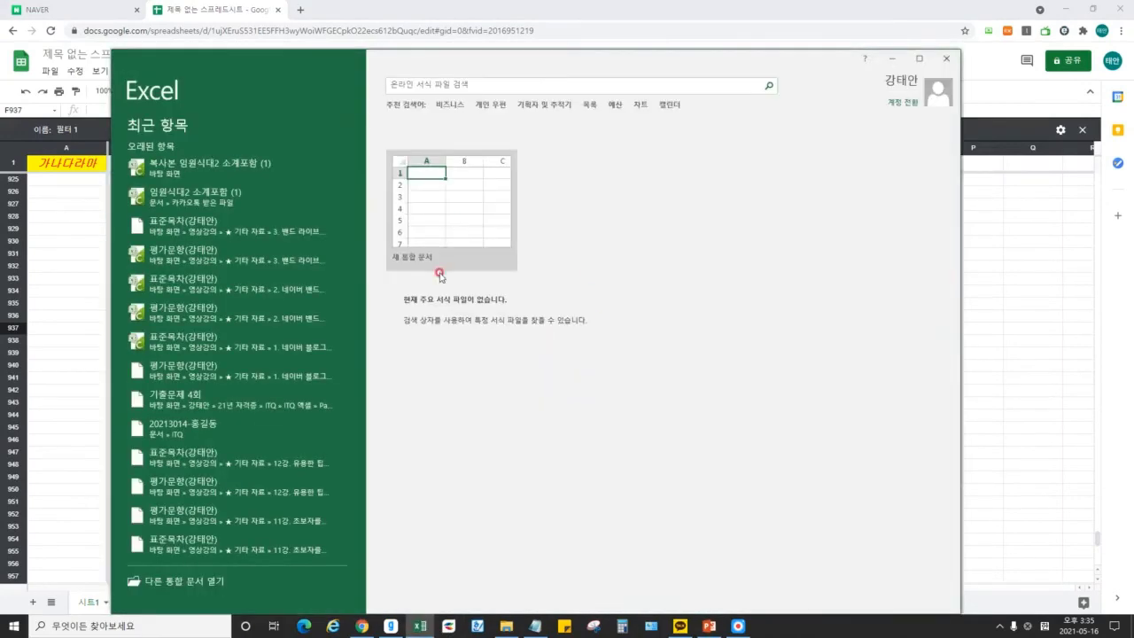
left_click(439, 276)
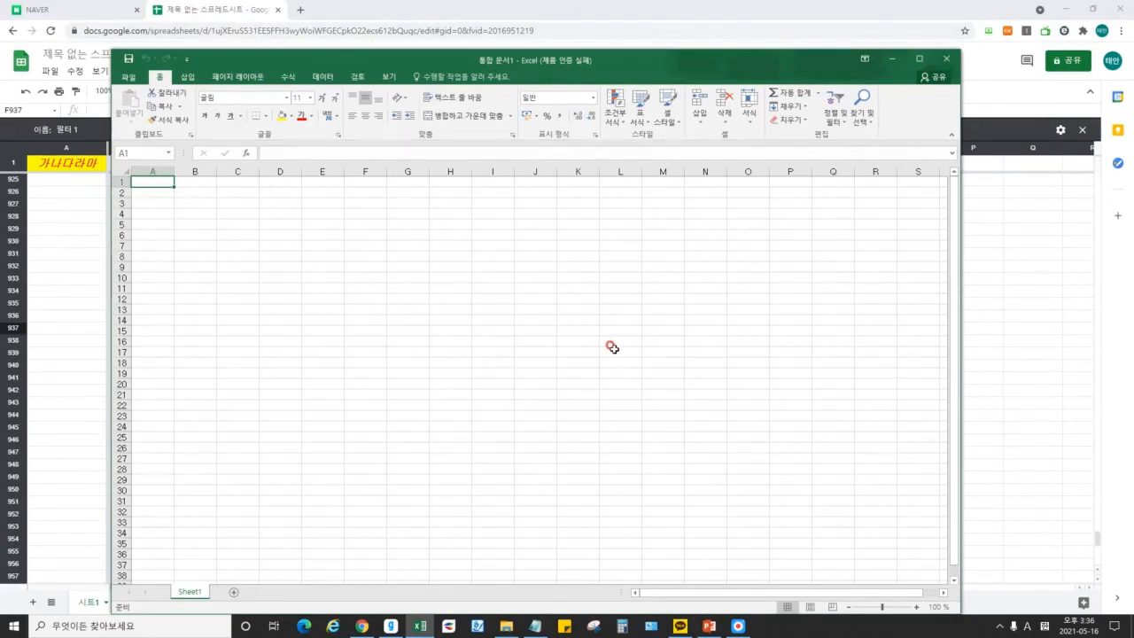
key("ctrl+Right")
key("ctrl+Down")
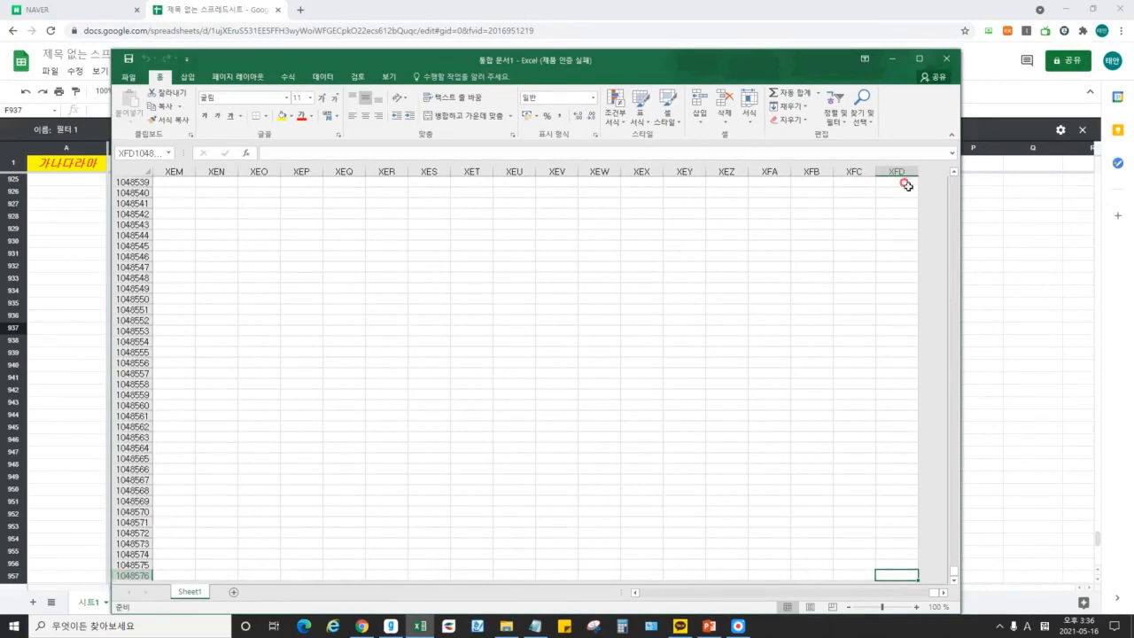
left_click_drag(836, 449, 151, 166)
left_click(618, 234)
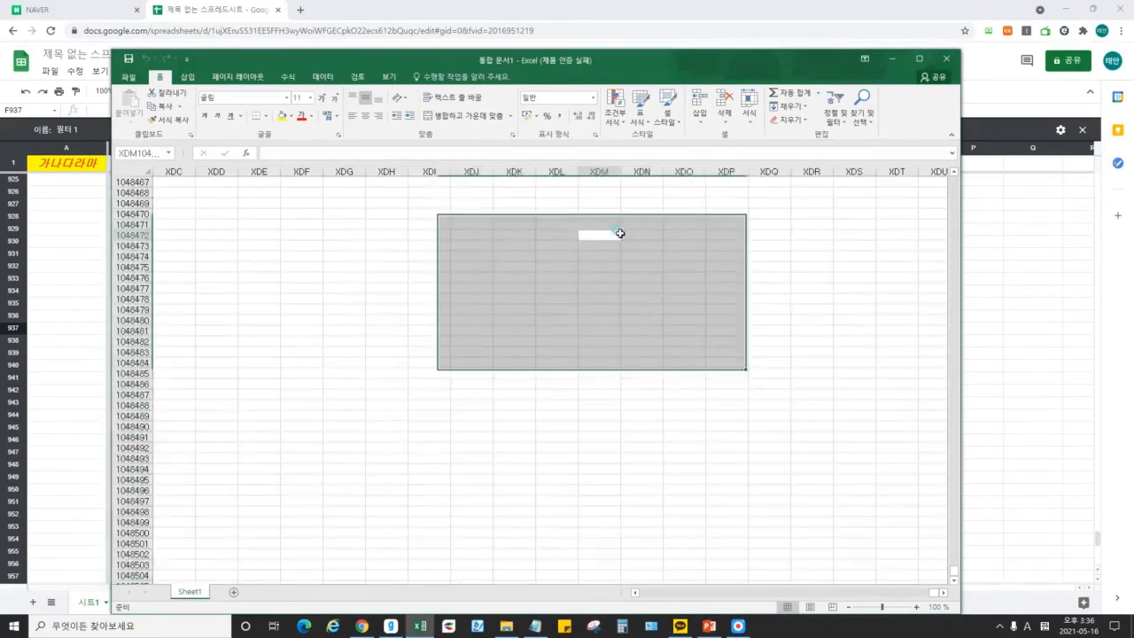
Close the Excel workbook and select cell G932 in the Google Sheets spreadsheet.
left_click(948, 59)
left_click(376, 341)
left_click(259, 200)
left_click(181, 243)
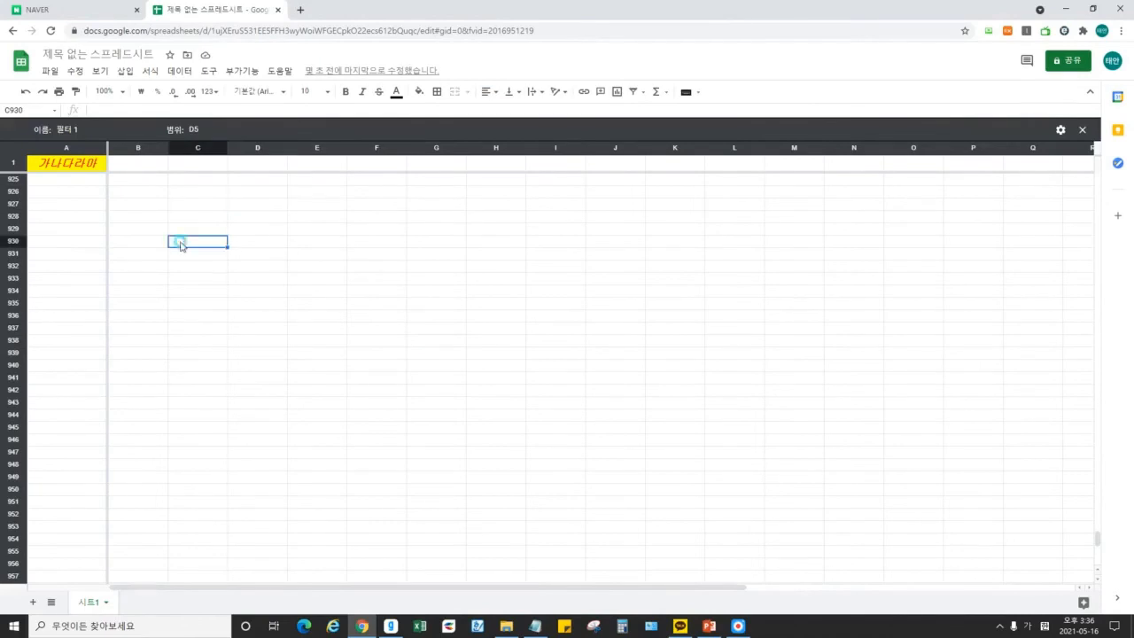
left_click(454, 265)
scroll(225, 360, "up", 5)
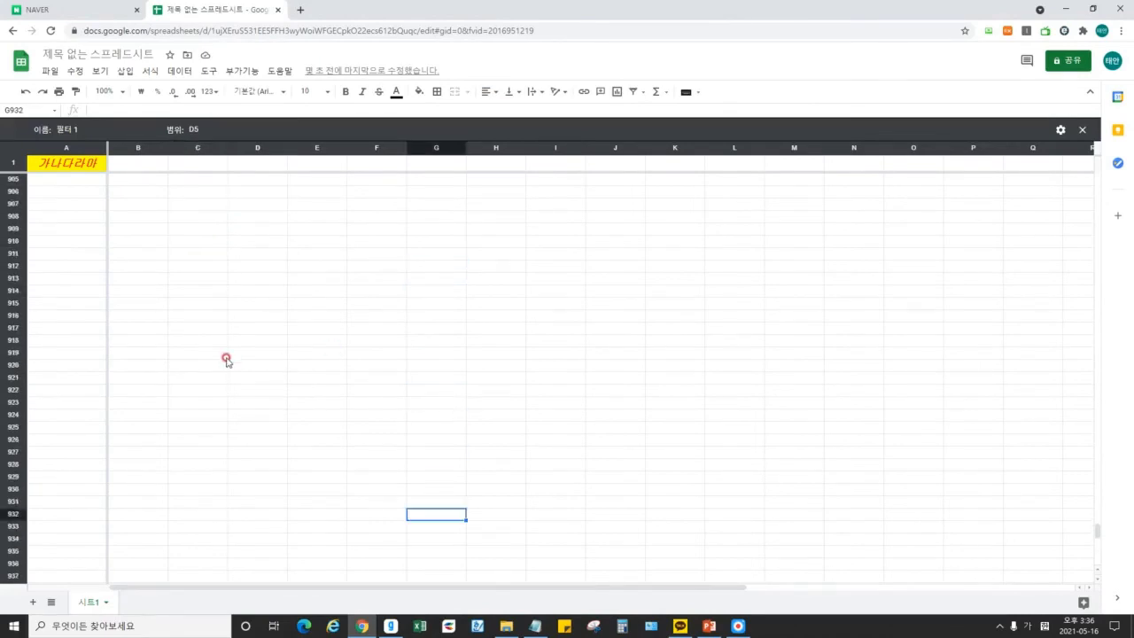
left_click(100, 71)
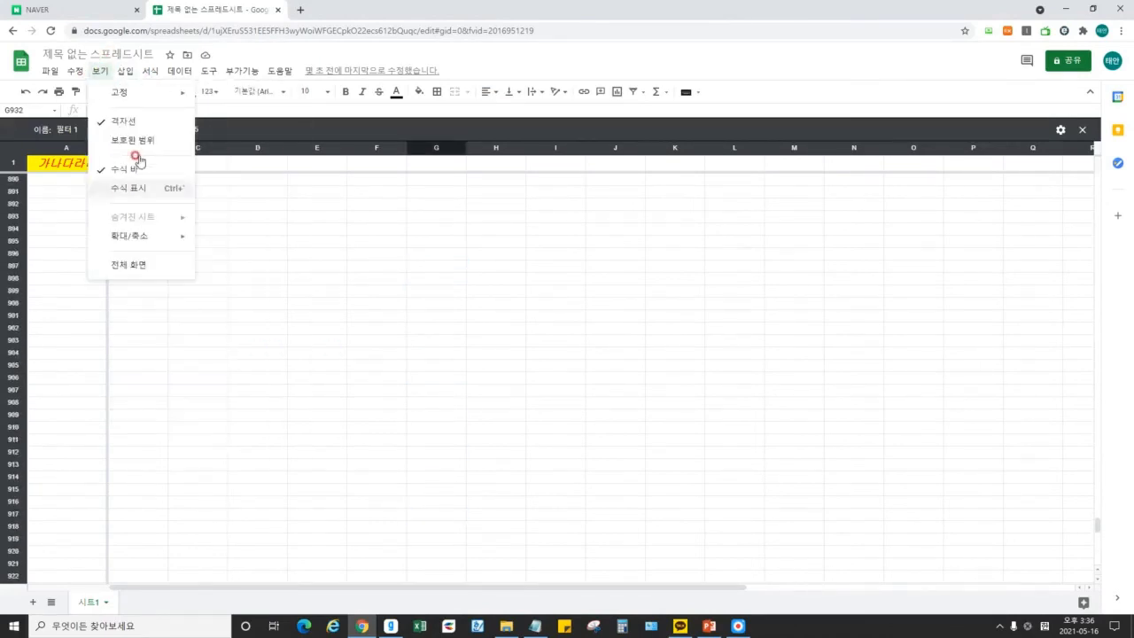
mouse_move(125, 71)
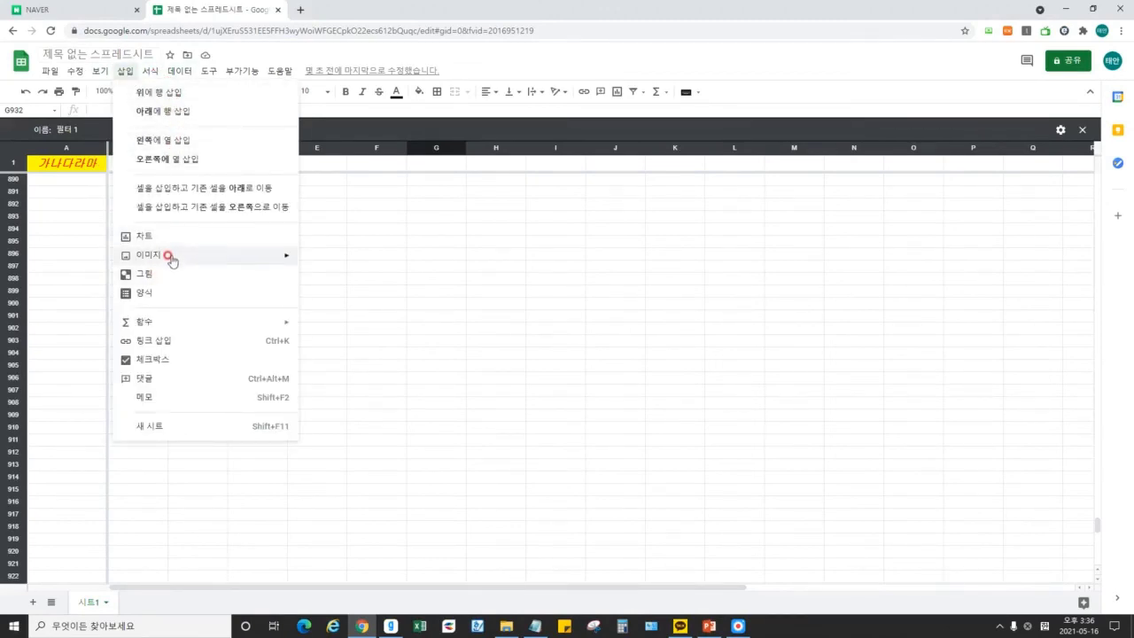
mouse_move(172, 261)
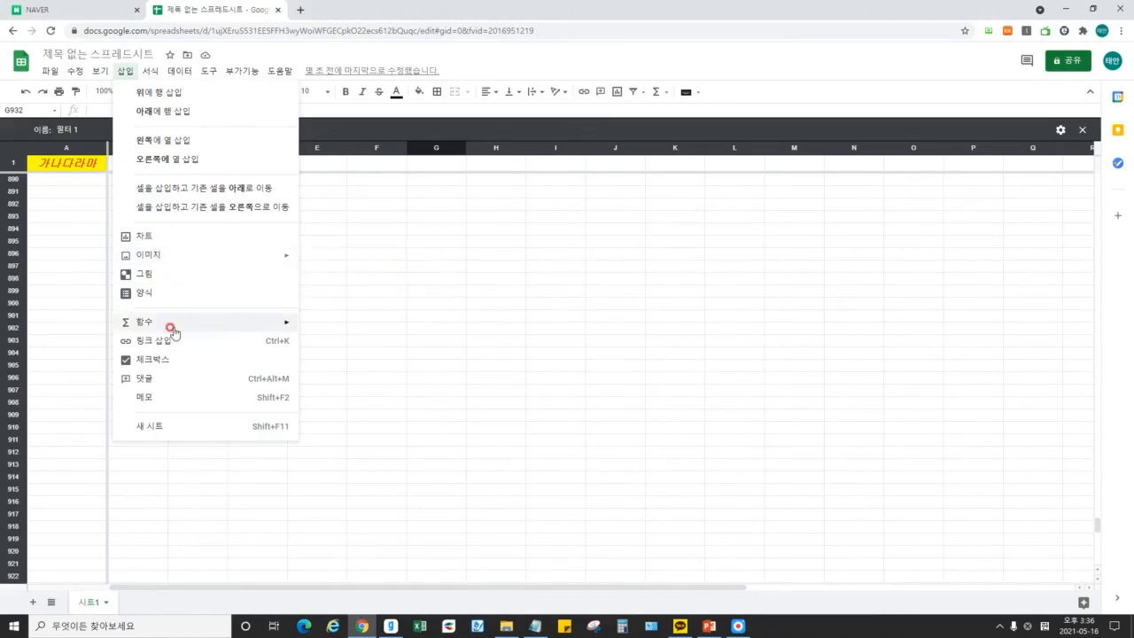
mouse_move(173, 331)
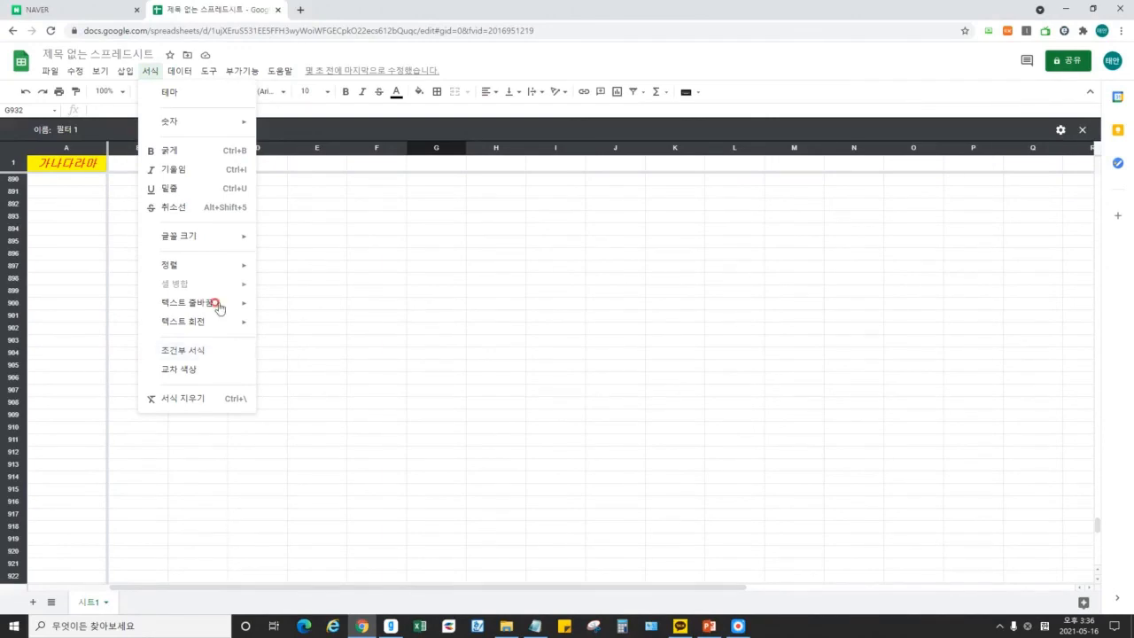
left_click(181, 71)
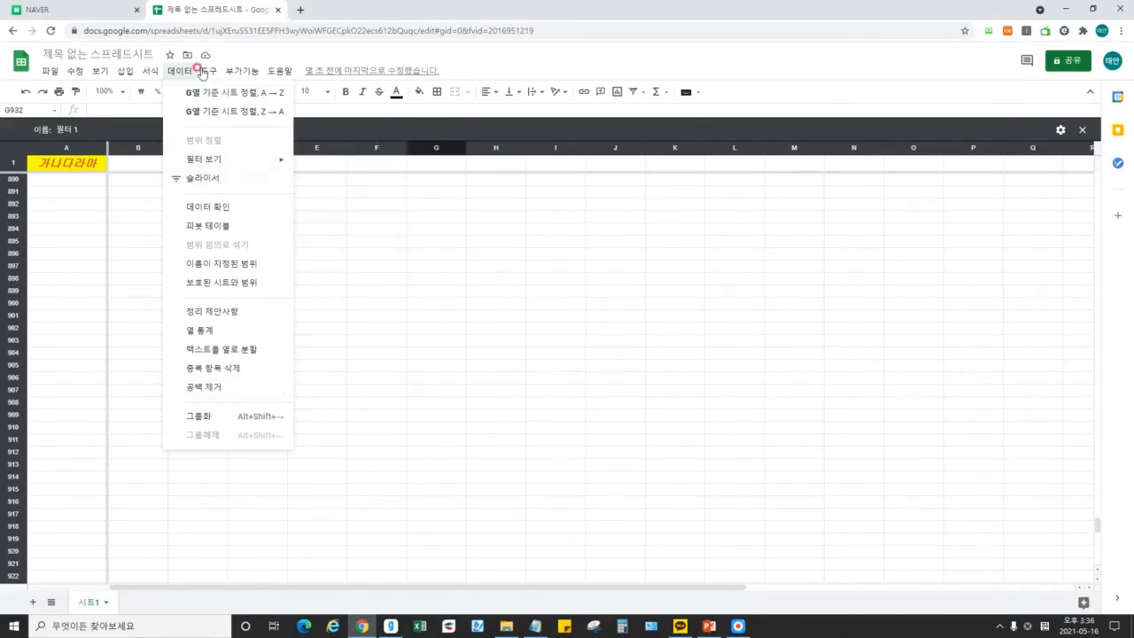
left_click(209, 71)
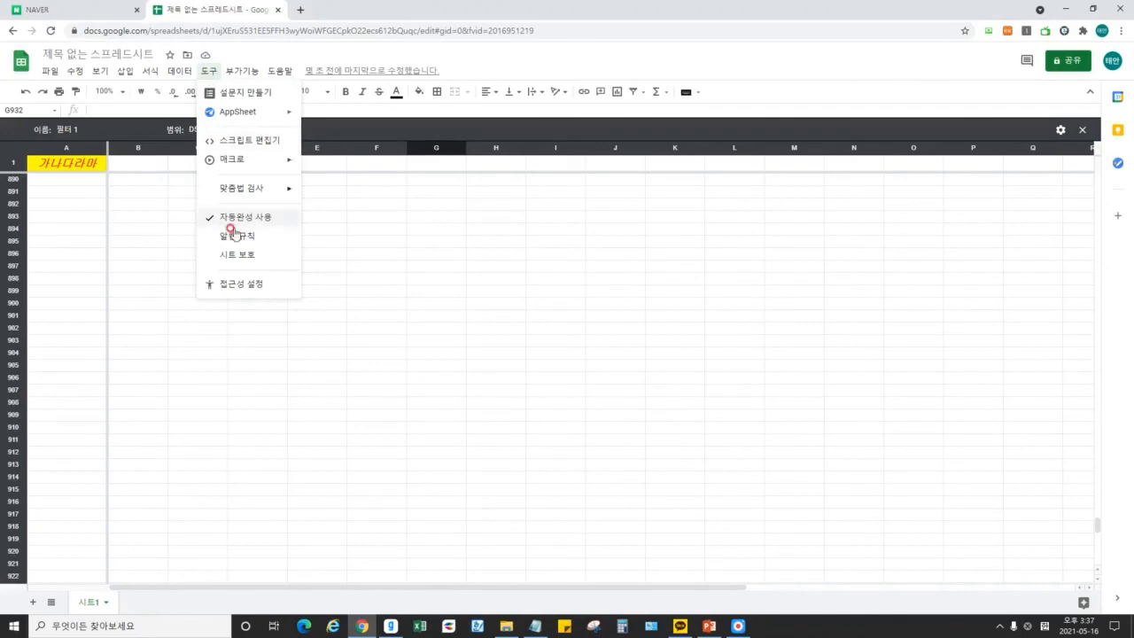
Return from the rows near the end of the sheet to the start of column A and select cell A2.
left_click(246, 71)
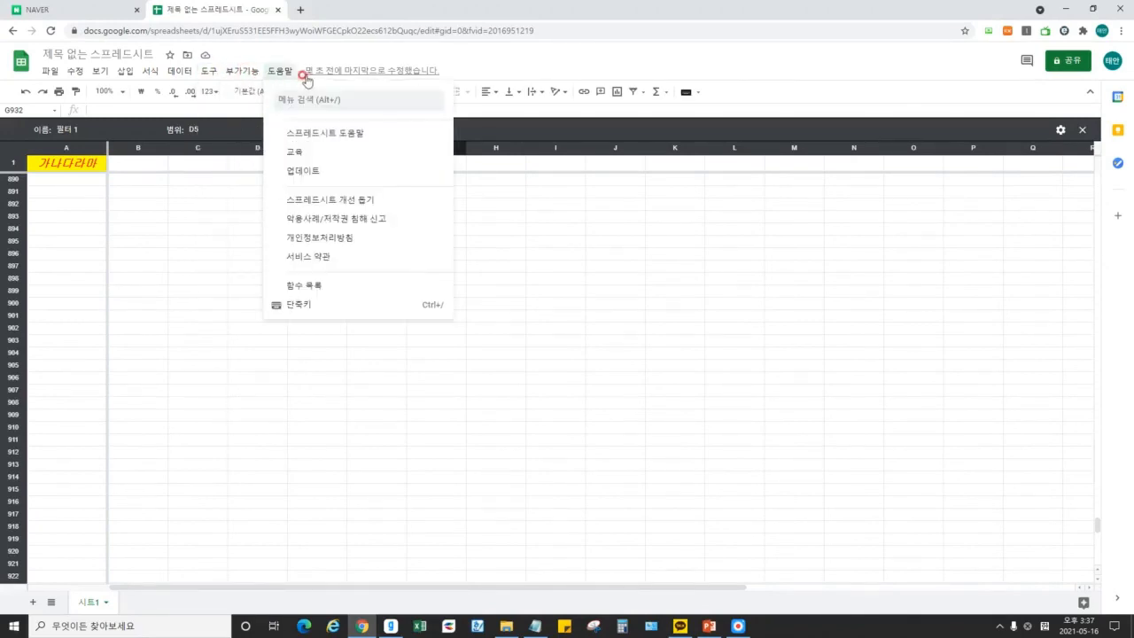
left_click(438, 268)
scroll(186, 266, "up", 8)
left_click(173, 231)
key("super+space")
key("ctrl+Up")
key("ctrl+Left")
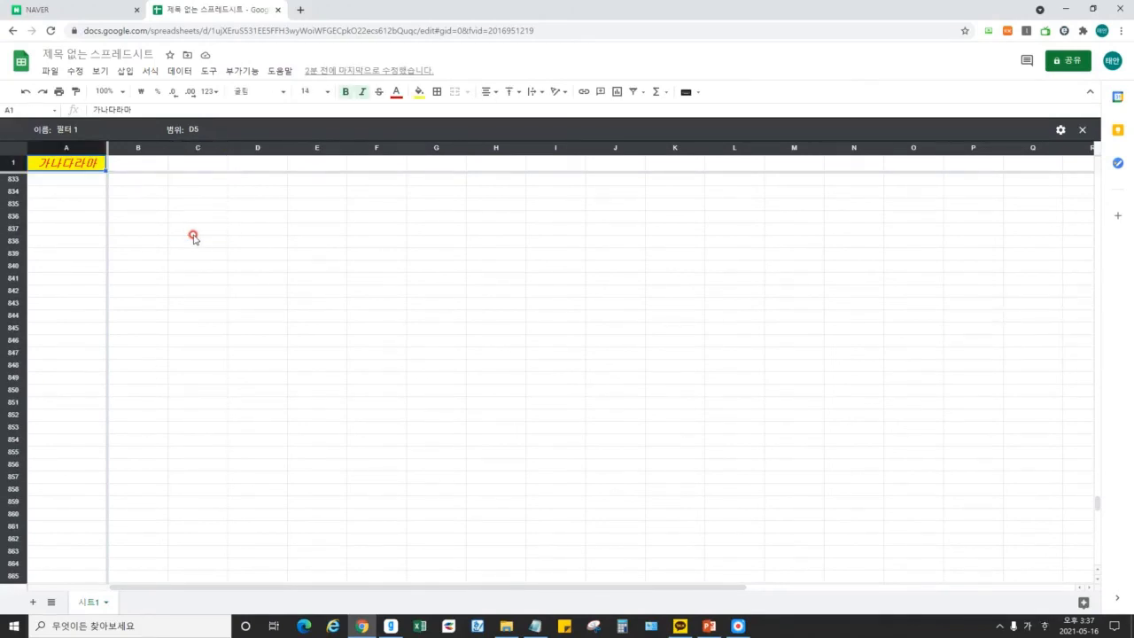
key("ctrl+Down")
key("ctrl+Up")
key("Down")
key("Down")
key("Up")
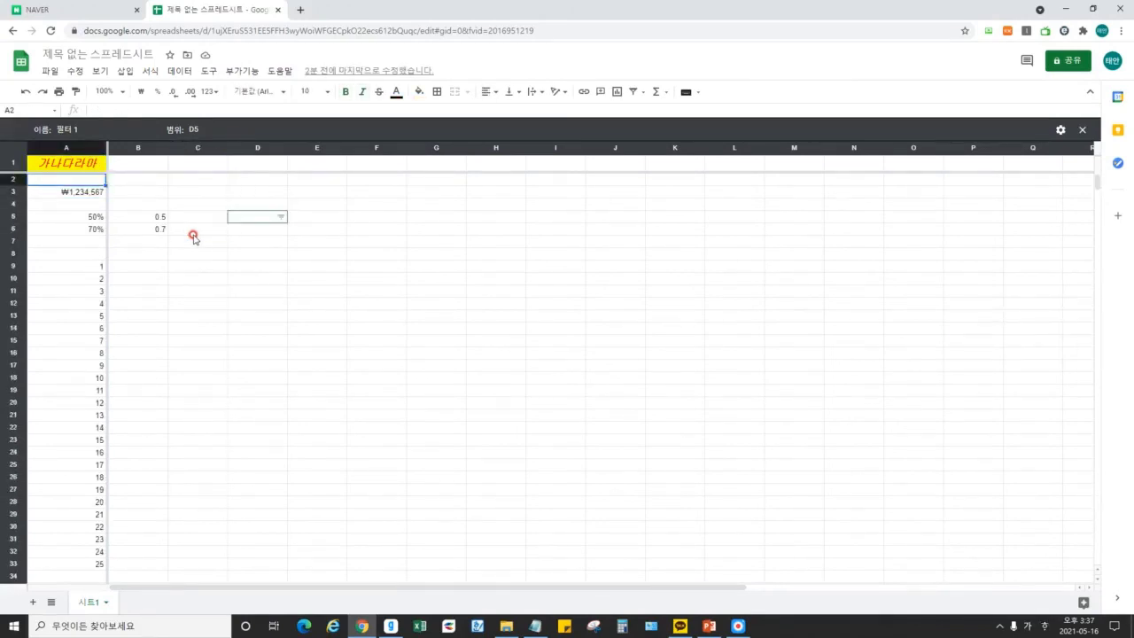
Move the active cell across row 2 to column H and back to B2.
key("Right")
key("Right")
key("Right")
key("Right")
key("Right")
key("Right")
key("Right")
key("Left")
key("Left")
key("Left")
key("Left")
key("Left")
key("Left")
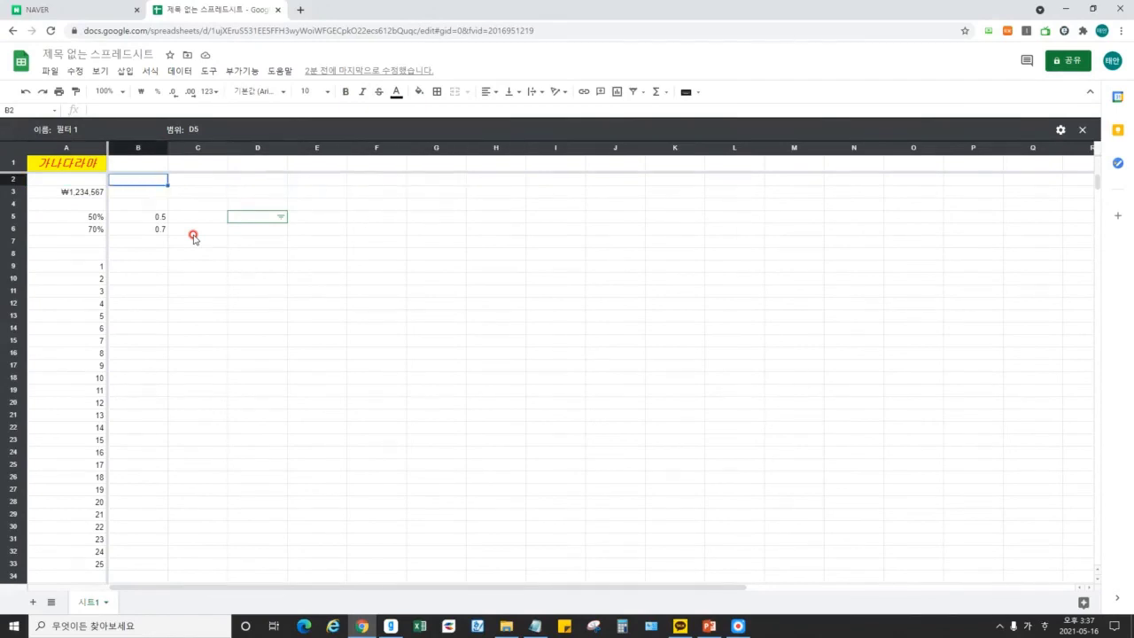
Extend the cell selection from B2 to cover the range B2:J11.
key("shift+Down")
key("shift+Right")
key("shift+Down")
key("shift+Right")
key("shift+Right")
key("shift+Down")
key("shift+Right")
key("shift+Down")
key("shift+Right")
key("shift+Down")
key("shift+Right")
key("shift+Down")
key("shift+Down")
key("shift+Right")
key("shift+Down")
key("shift+Down")
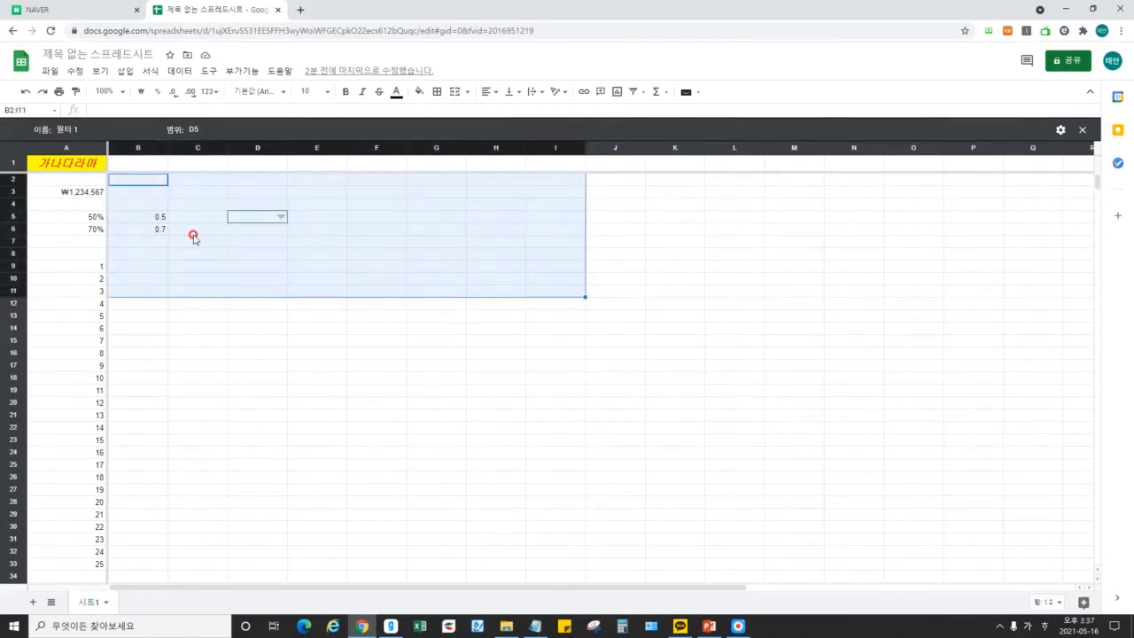
key("shift+Right")
left_click(328, 330)
left_click(278, 244)
left_click_drag(146, 252, 53, 253)
right_click(51, 253)
left_click(327, 291)
left_click(179, 242)
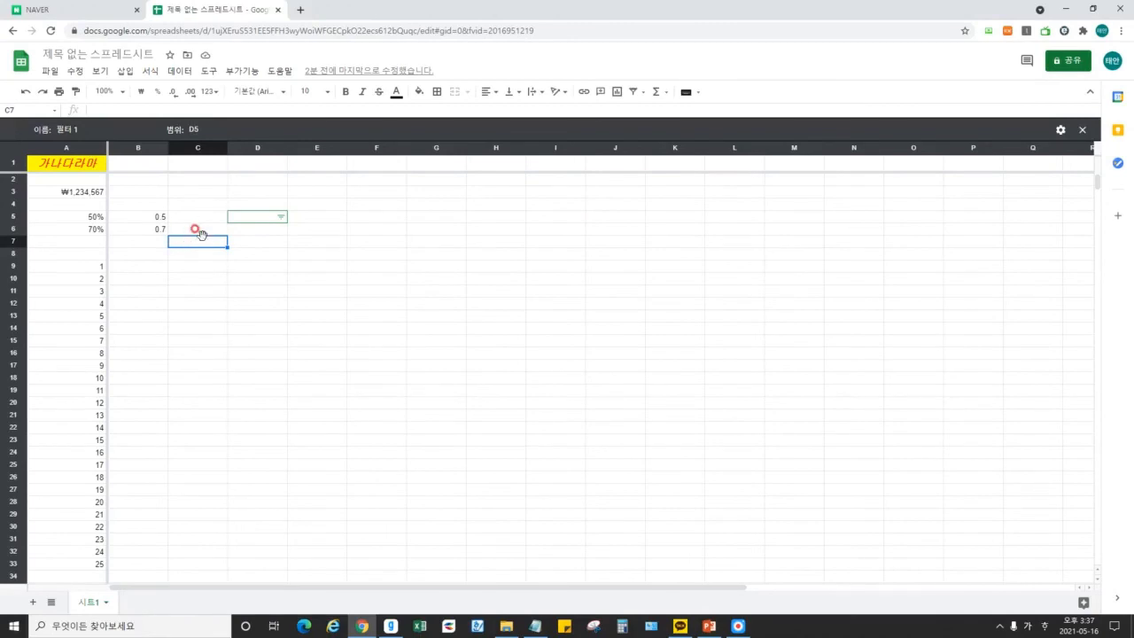
left_click(370, 235)
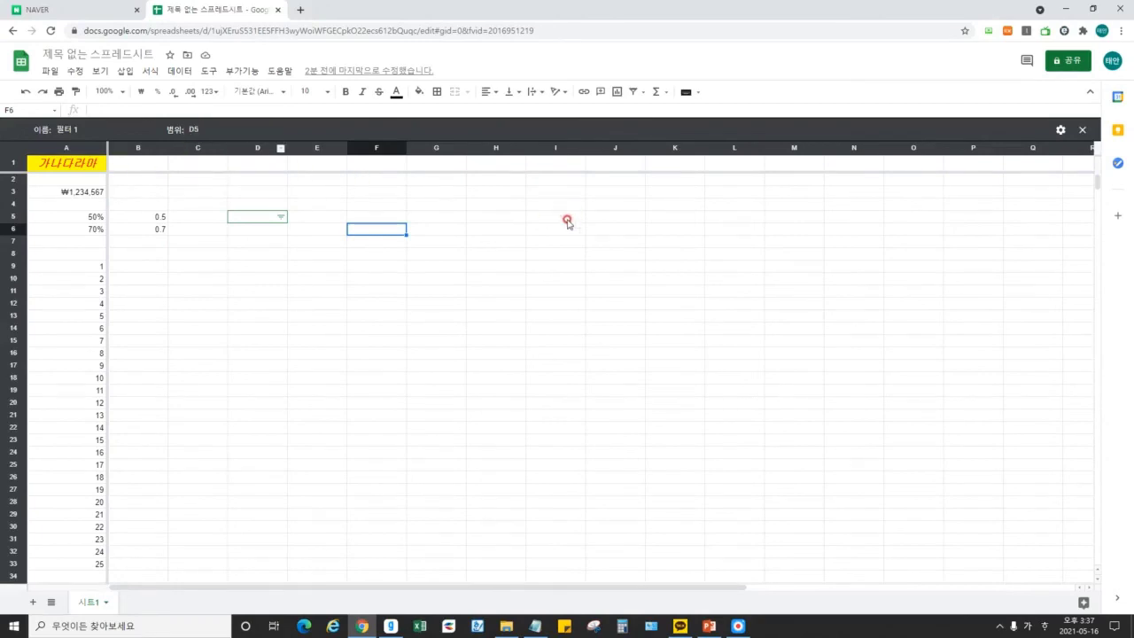
left_click(210, 91)
left_click(506, 255)
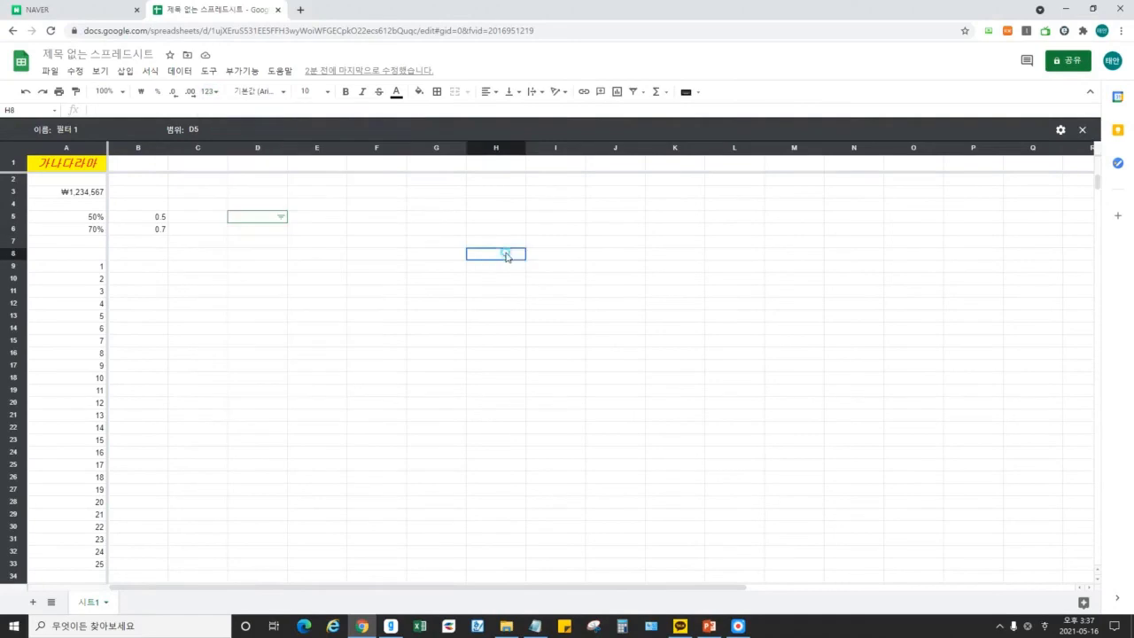
left_click(462, 204)
left_click(441, 241)
left_click(351, 267)
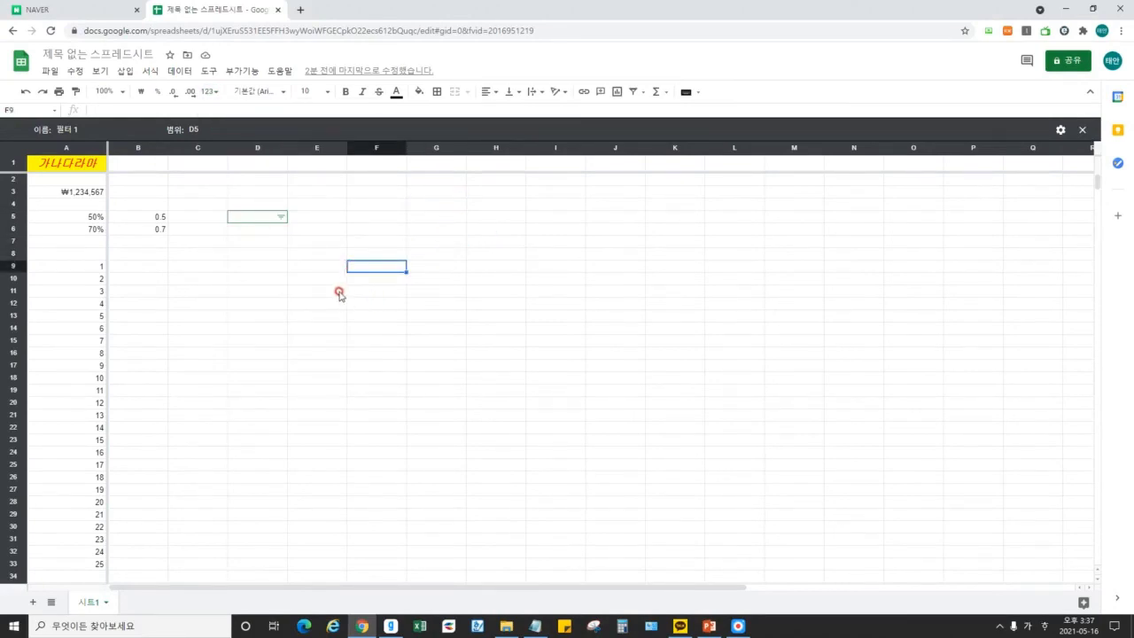
left_click(437, 244)
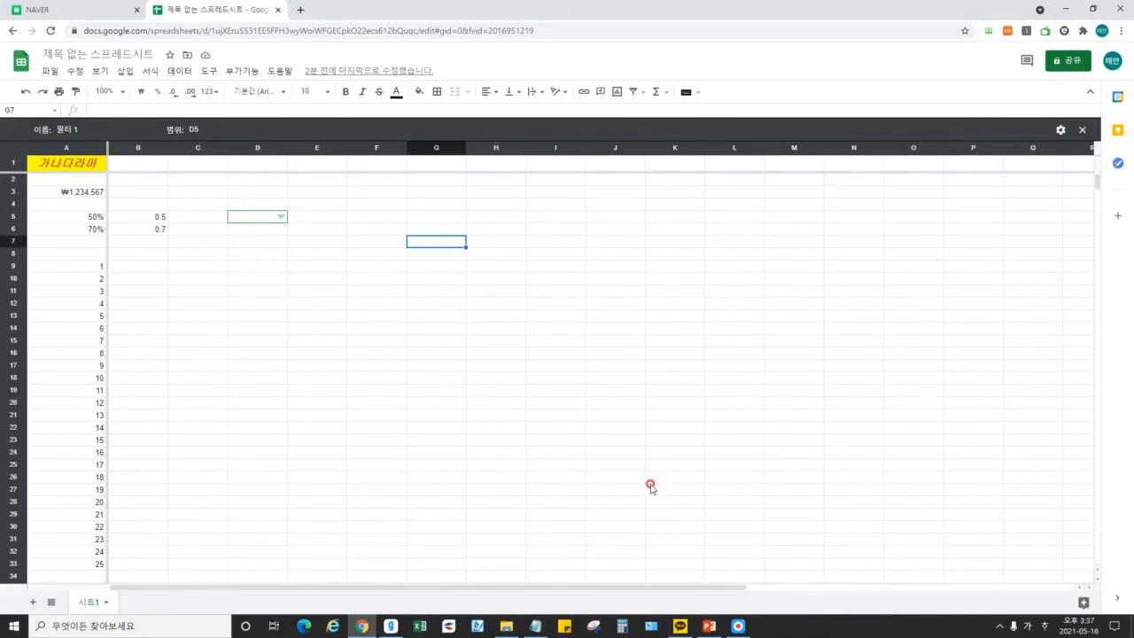
Switch to the PowerPoint lesson slide and review its title, the lesson 6 heading on functions and the lesson 5 summary line.
left_click(708, 625)
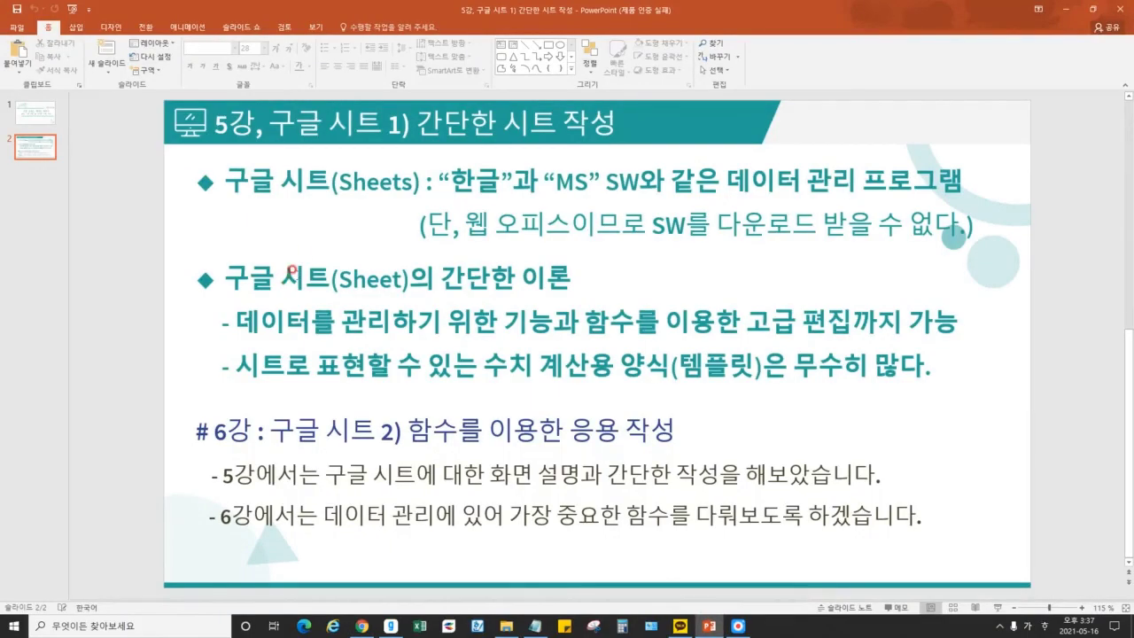
left_click(213, 118)
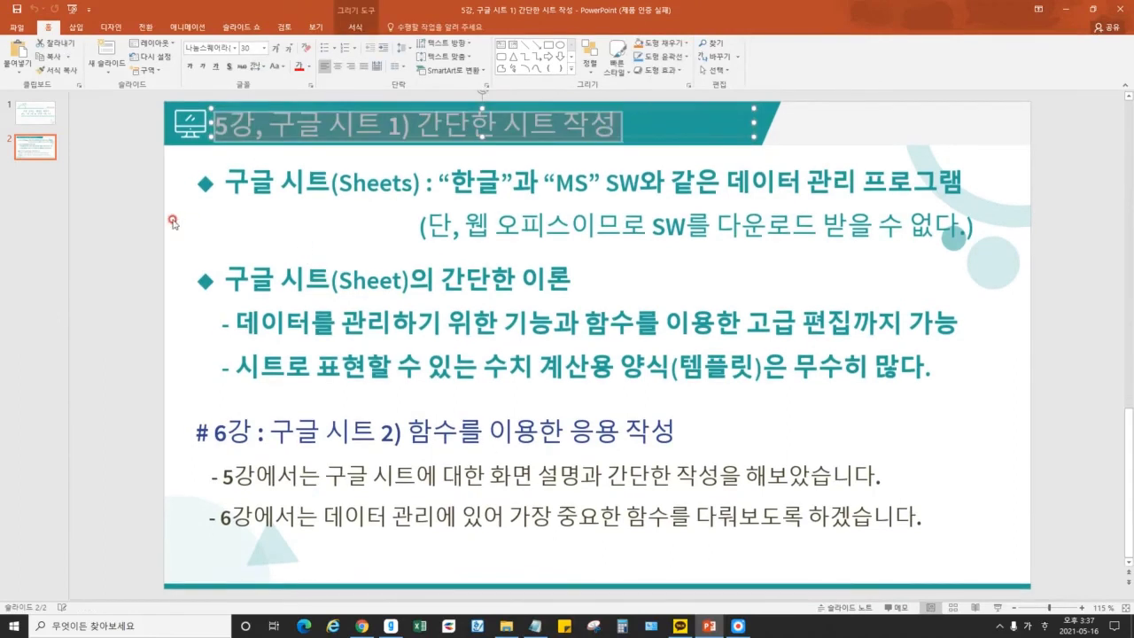
left_click(113, 214)
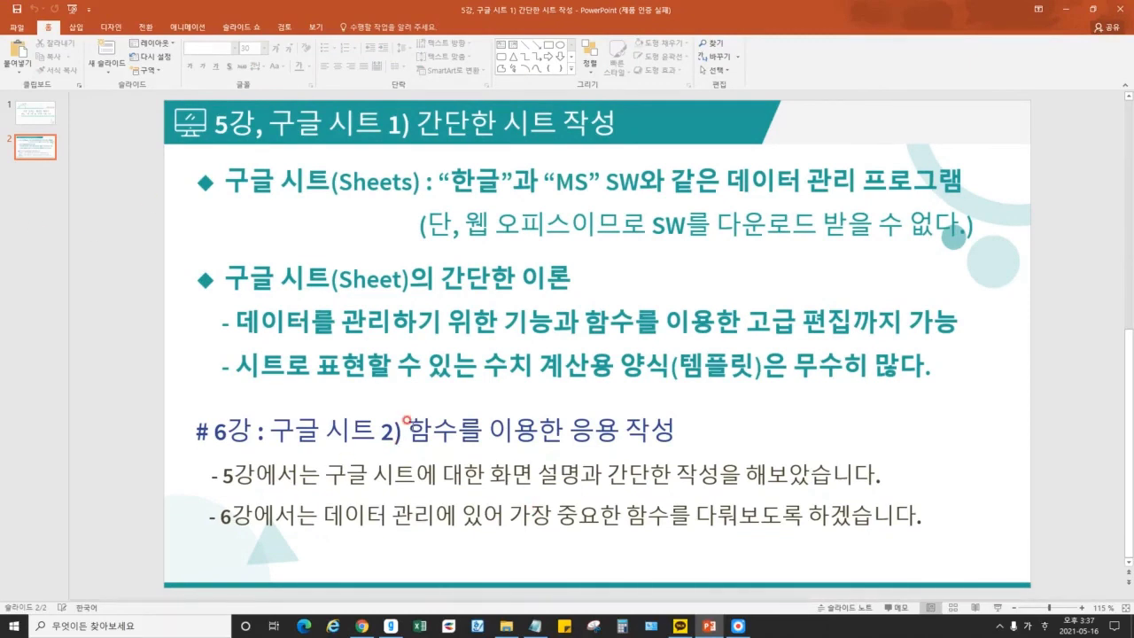
left_click_drag(407, 431, 675, 431)
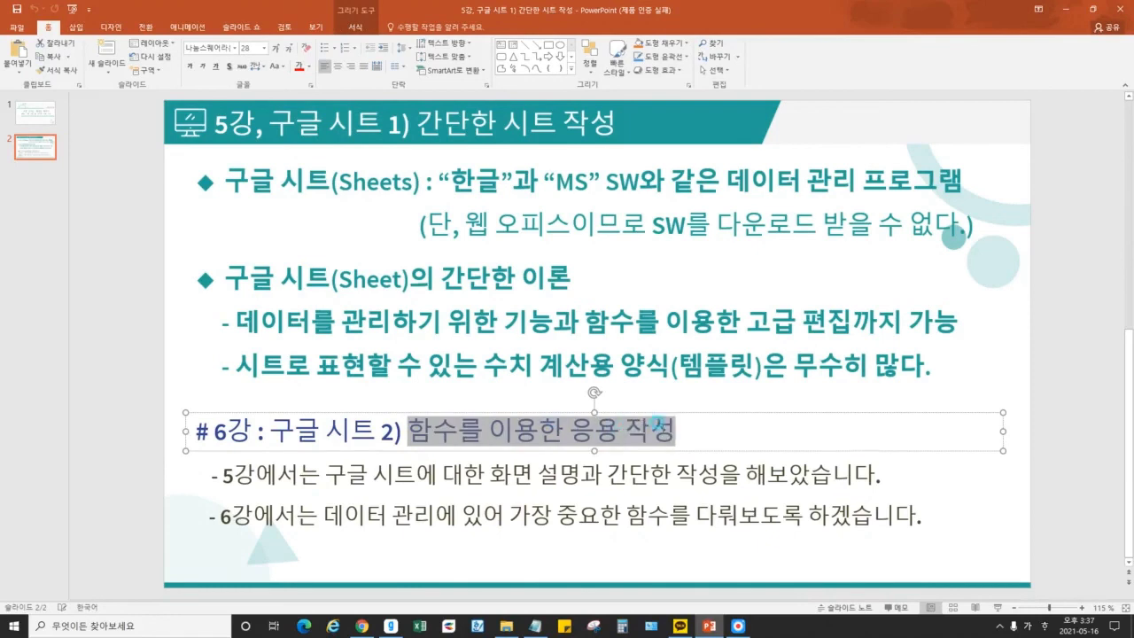
left_click(134, 372)
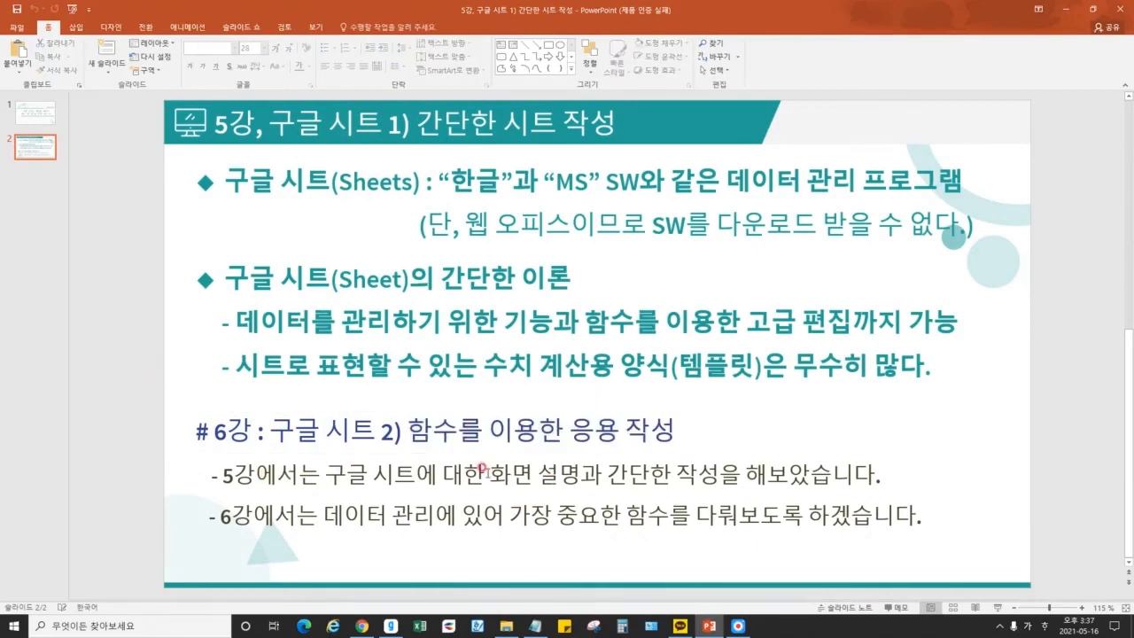
left_click_drag(483, 472, 770, 472)
left_click(755, 480)
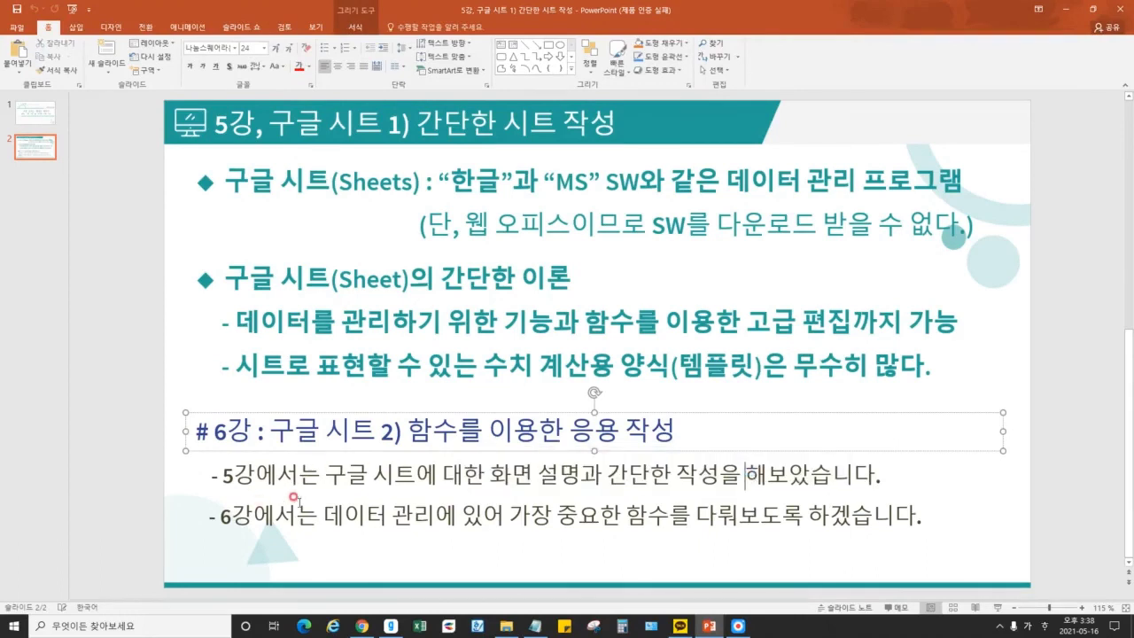